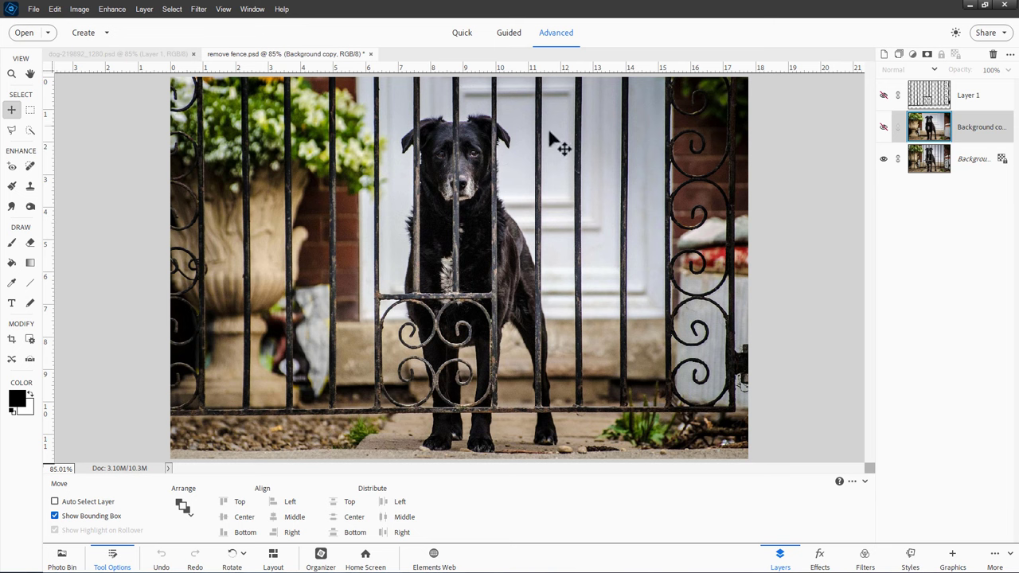
# Preview the finished fence removal by toggling the visibility of the Background copy layer
pyautogui.click(883, 127)
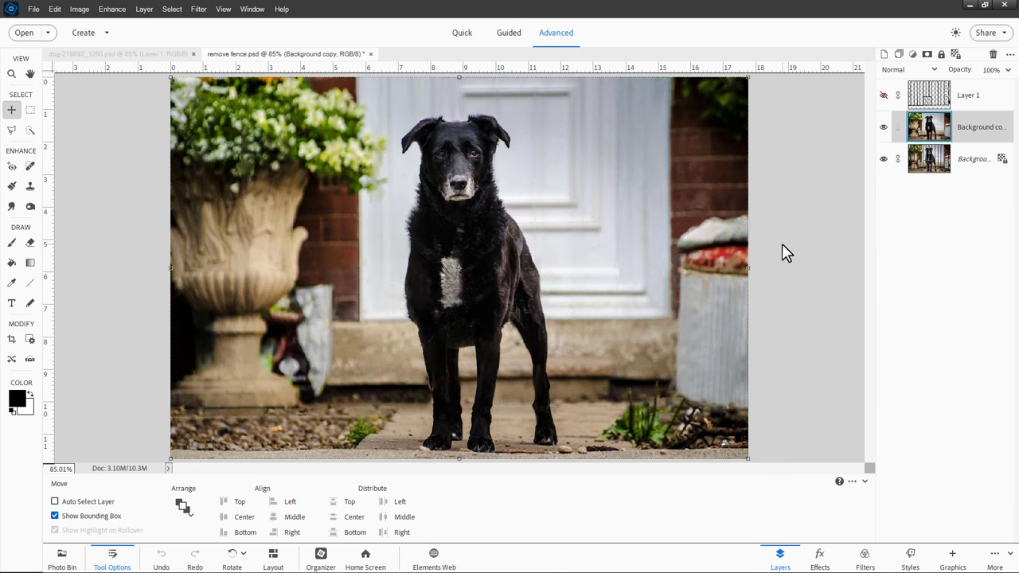
pyautogui.click(883, 127)
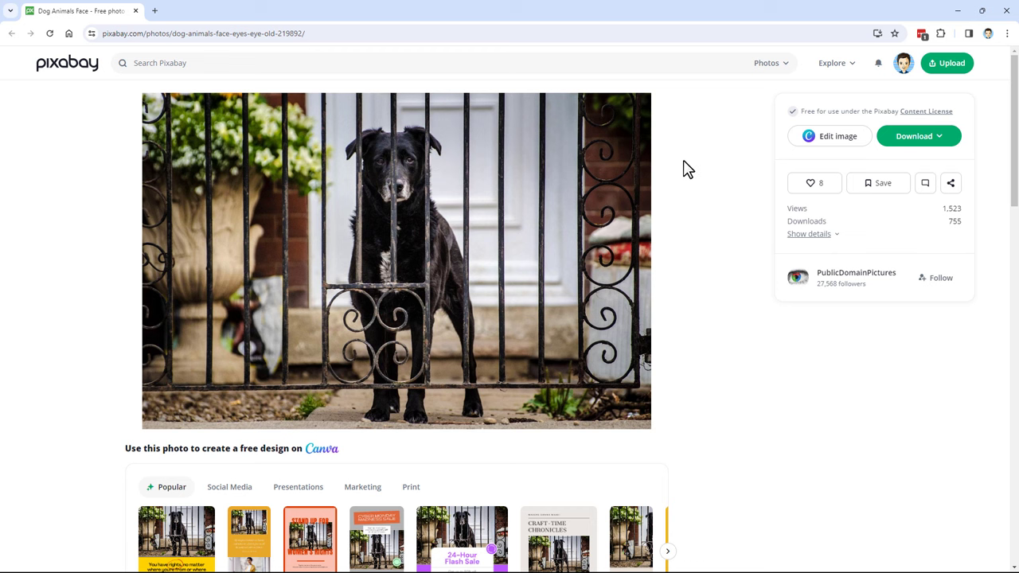
# Switch to the browser showing the Pixabay dog photo and check its available JPG download sizes
pyautogui.click(353, 32)
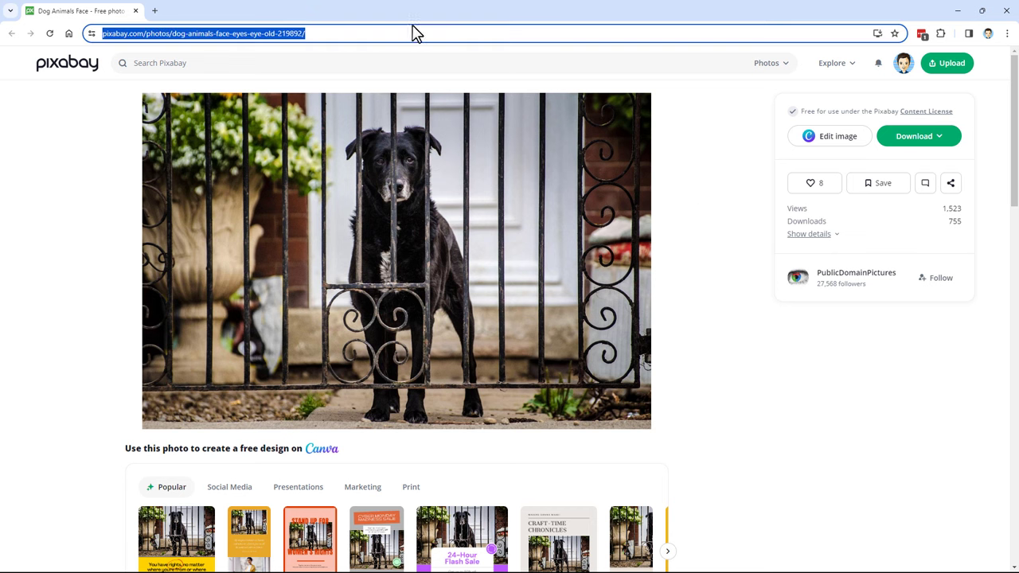
pyautogui.click(728, 148)
pyautogui.click(910, 145)
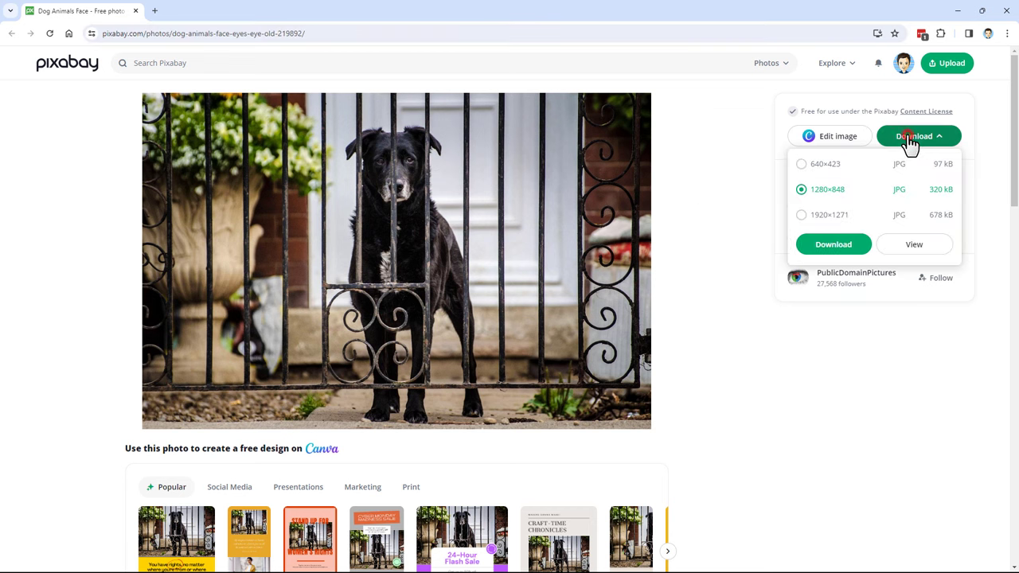
pyautogui.click(801, 215)
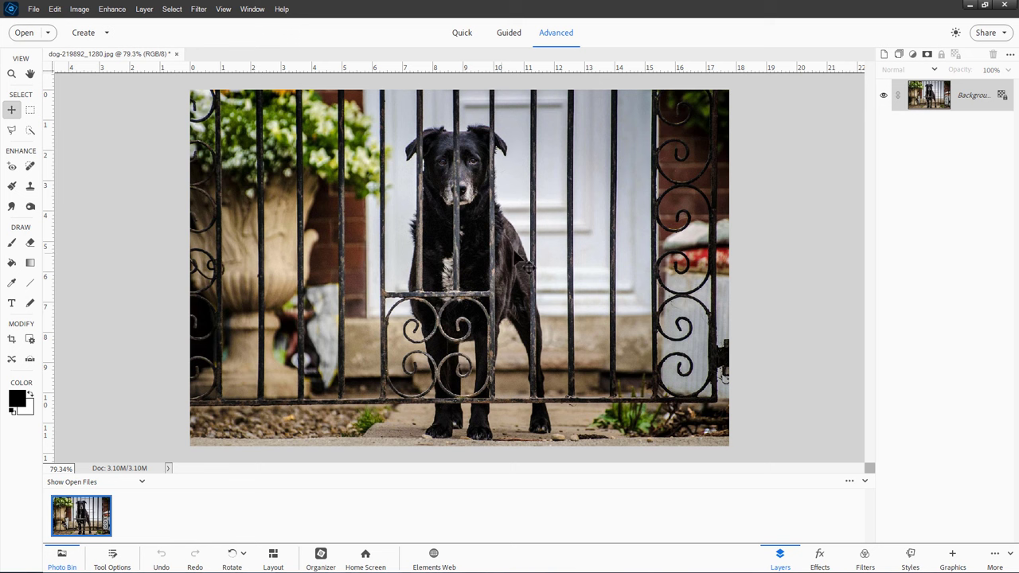
# Switch to Photoshop Elements, duplicate the Background layer of the dog photo and hide the original Background
pyautogui.rightClick(968, 97)
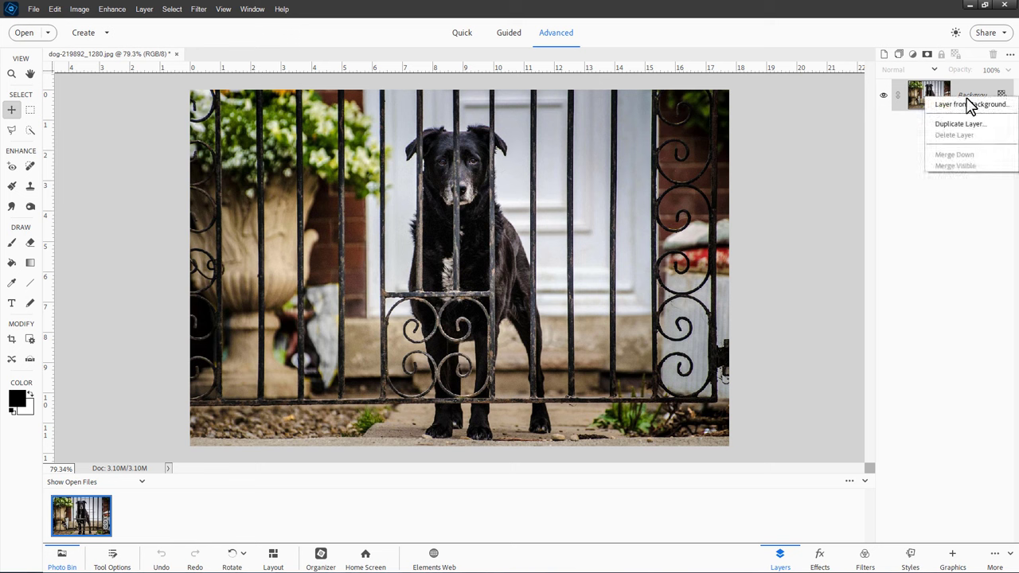
pyautogui.click(958, 123)
pyautogui.click(606, 172)
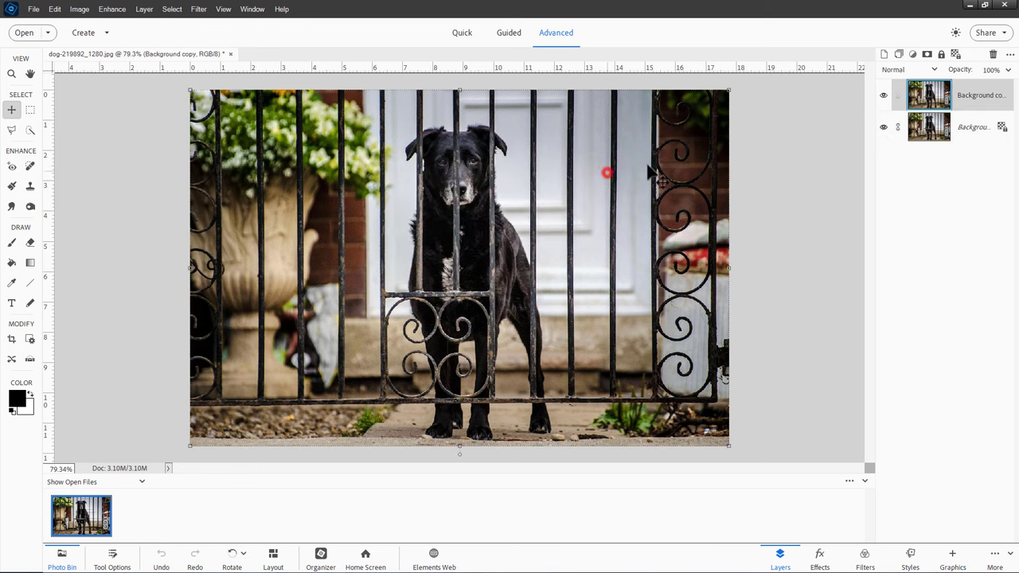
pyautogui.click(883, 127)
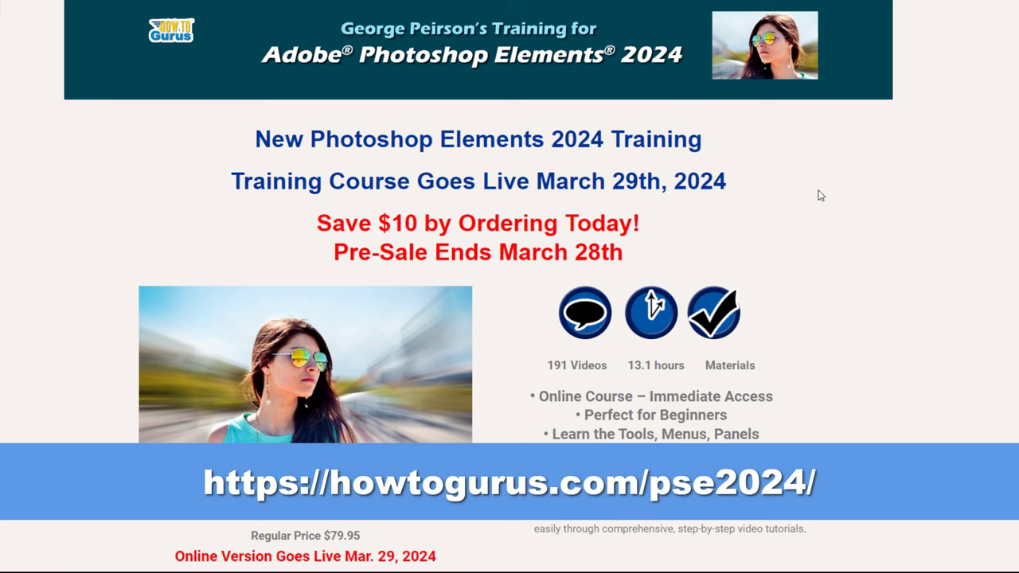
# Browse the PSE Coach site's Photoshop Elements filter topics and read through the Correct Camera Distortion Filter article
pyautogui.scroll(-4, 819, 191)
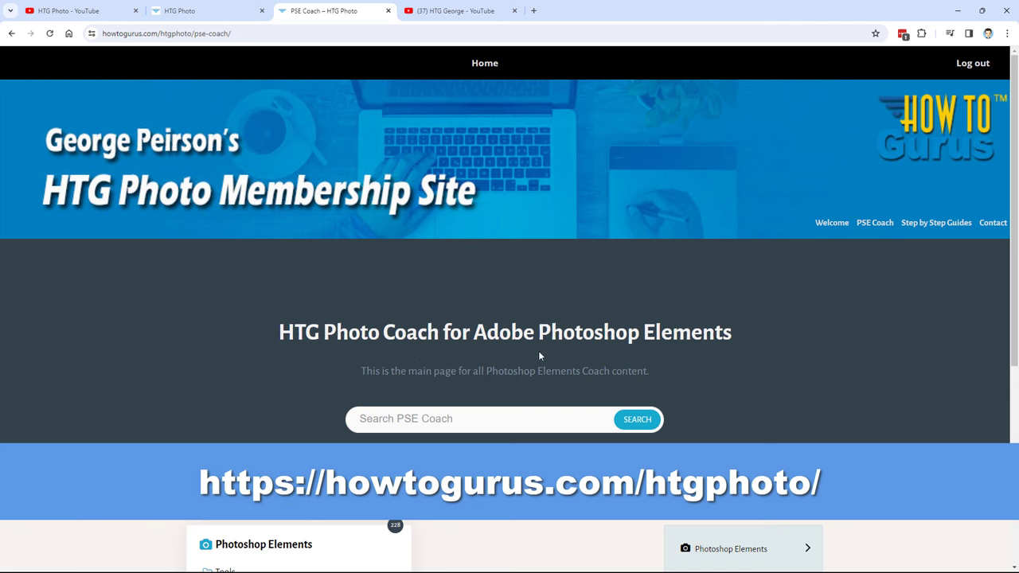
pyautogui.scroll(-3, 276, 305)
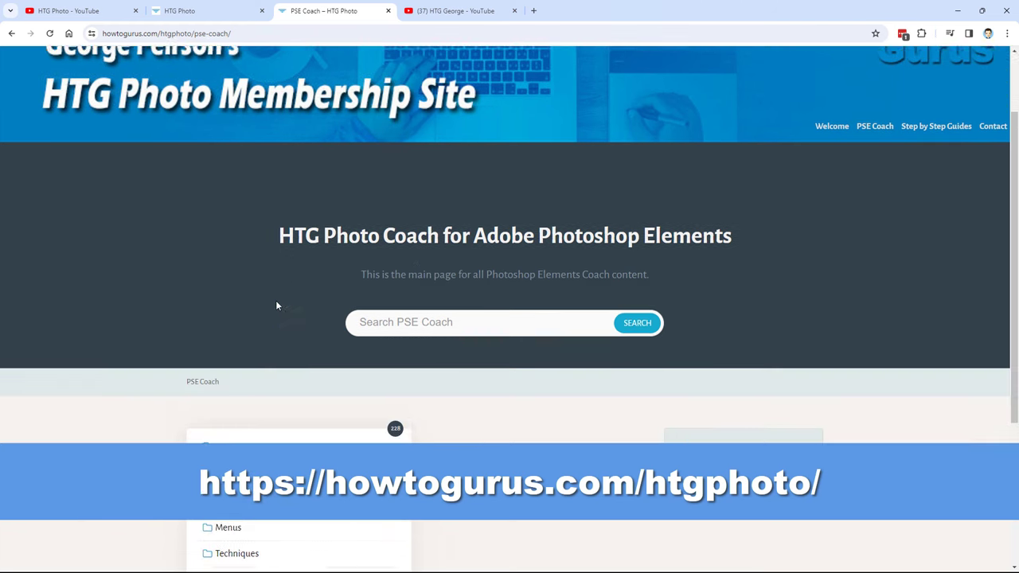
pyautogui.scroll(-2, 443, 318)
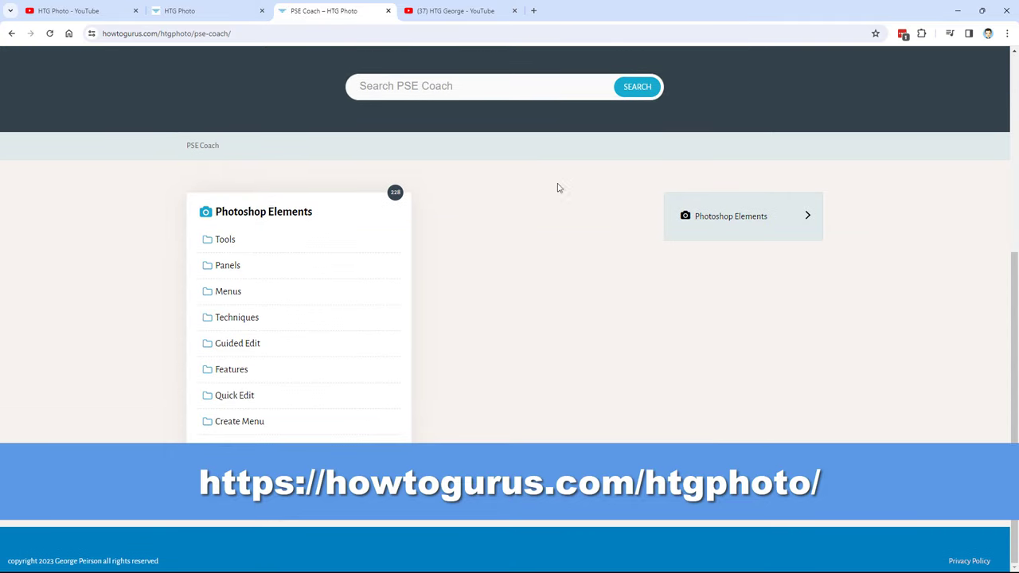
pyautogui.click(741, 217)
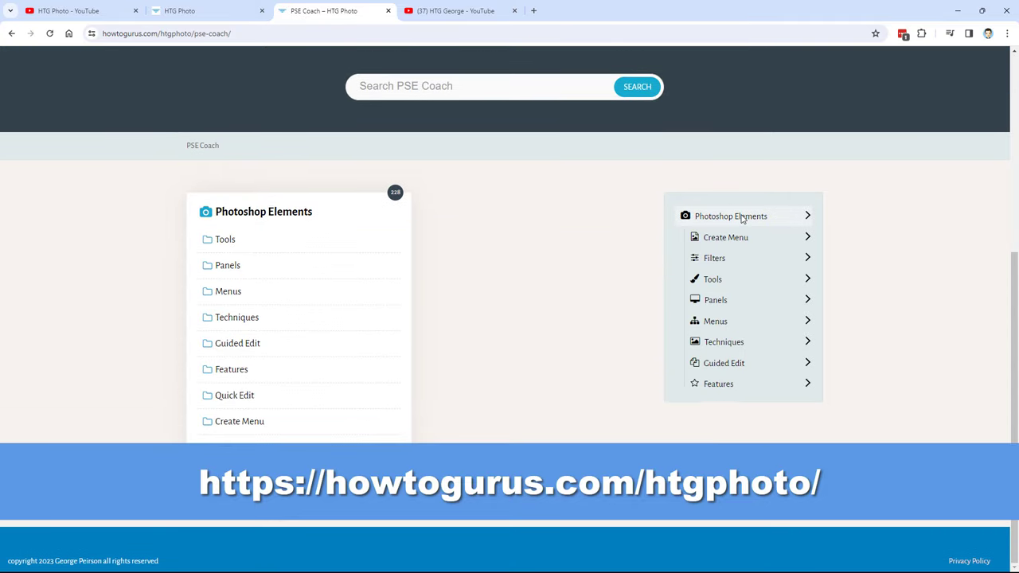
pyautogui.click(714, 259)
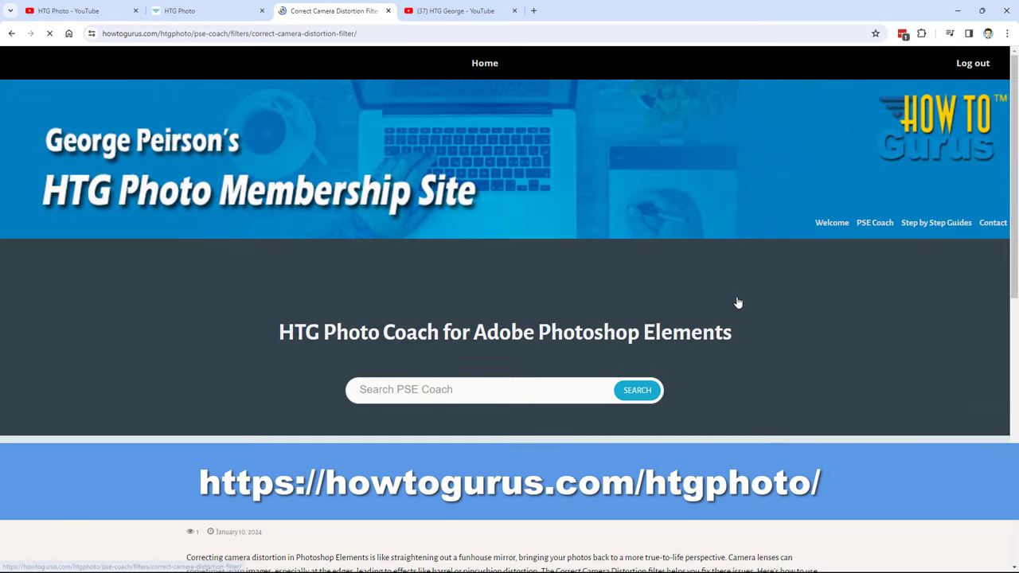
pyautogui.scroll(-4, 298, 264)
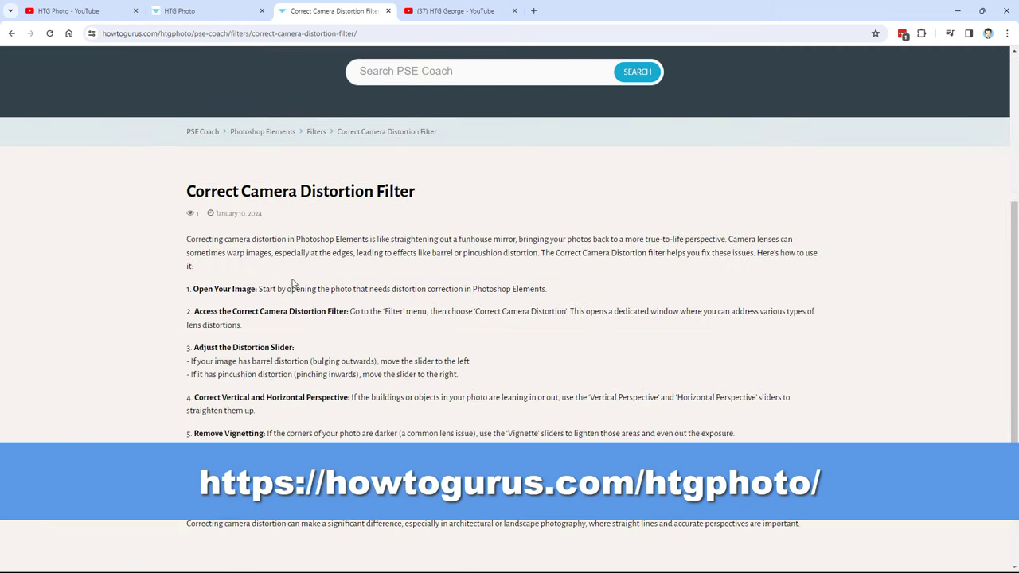
pyautogui.scroll(-1, 426, 293)
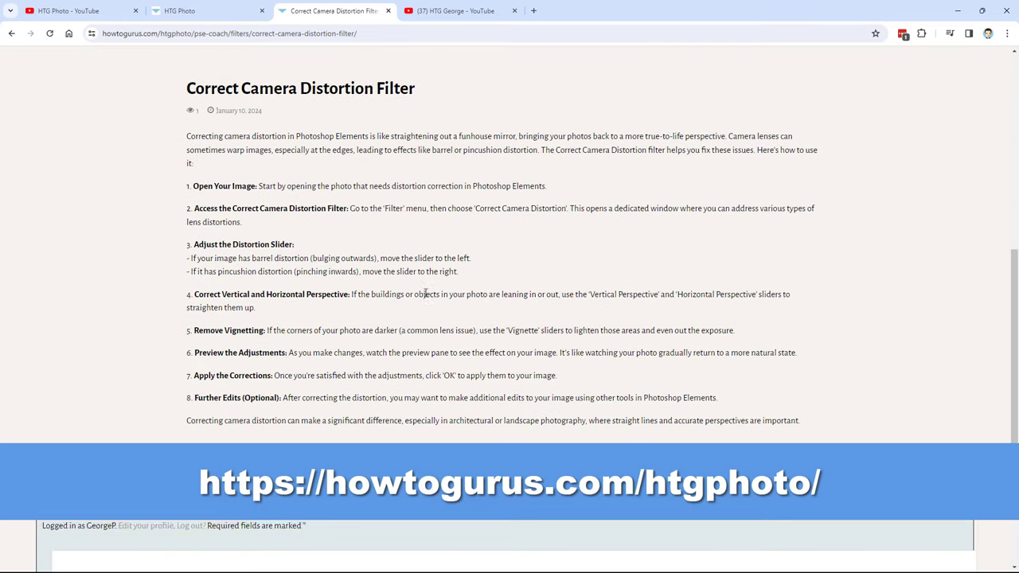
pyautogui.scroll(3, 426, 293)
pyautogui.scroll(2, 426, 293)
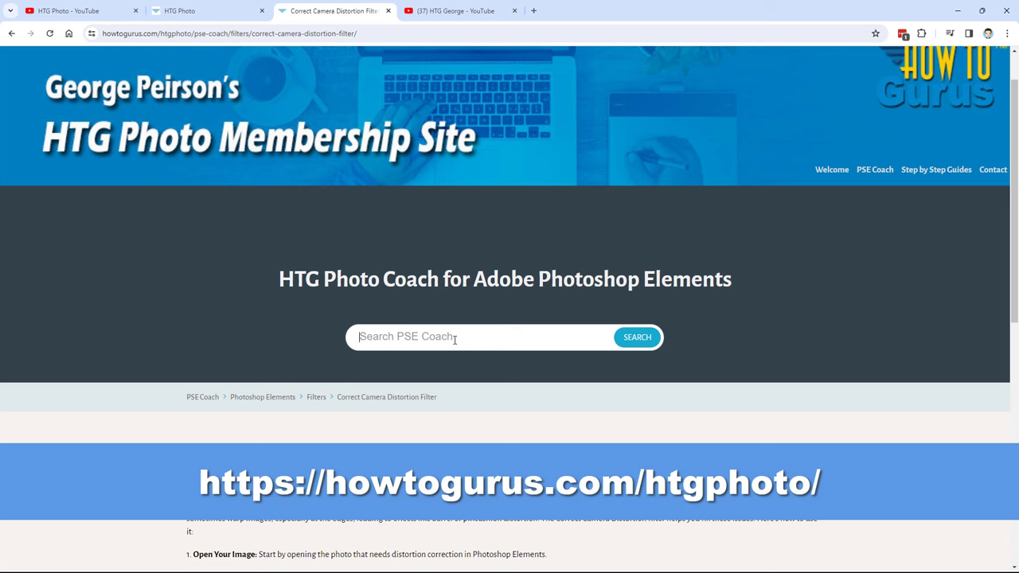
# Search PSE Coach for "justify" and view the Justify Text article
pyautogui.write('iustify t')
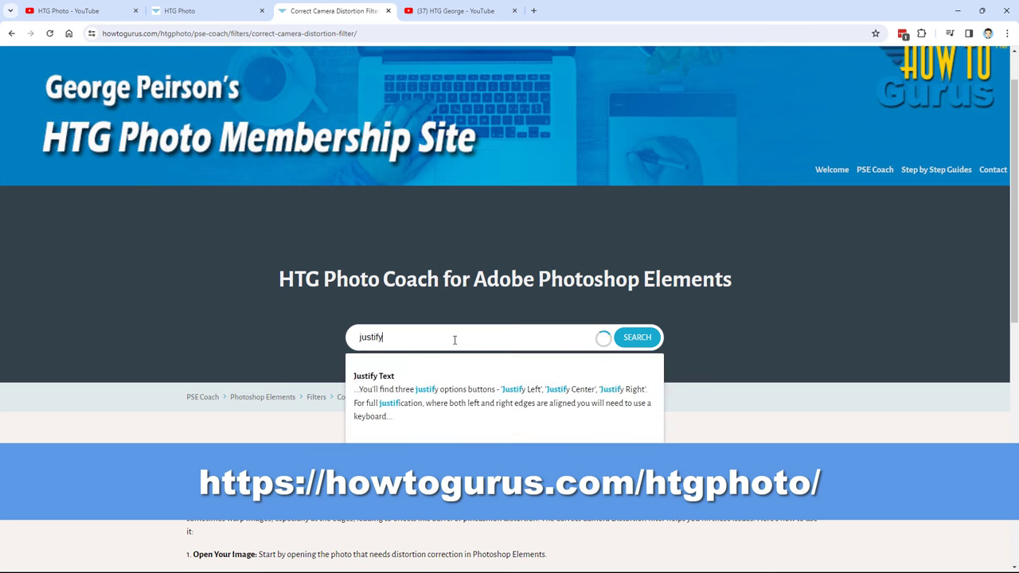
pyautogui.click(395, 373)
pyautogui.scroll(-3, 382, 372)
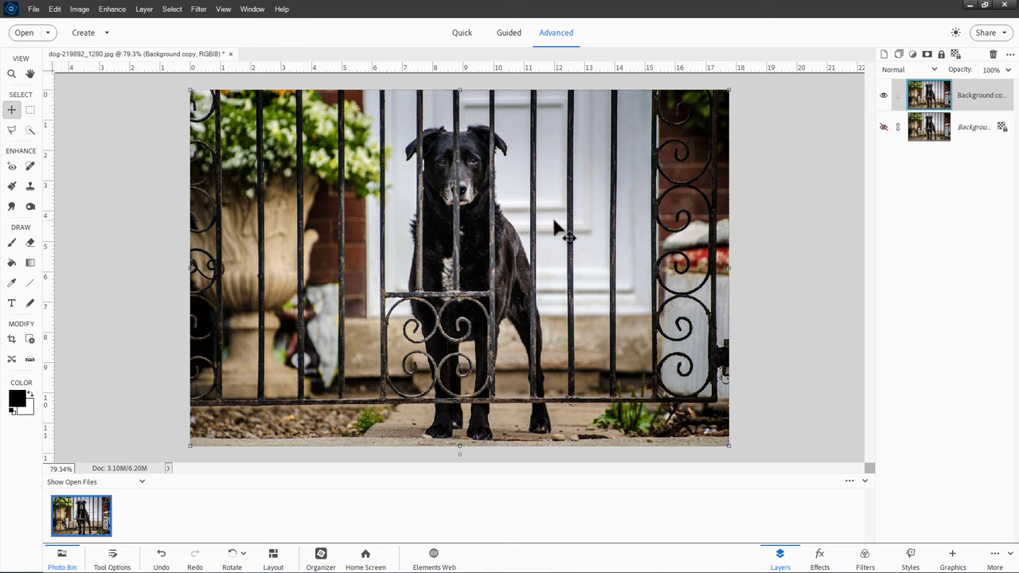
# Activate the Brush tool in Photoshop Elements and add a new empty layer above the Background copy
pyautogui.click(14, 242)
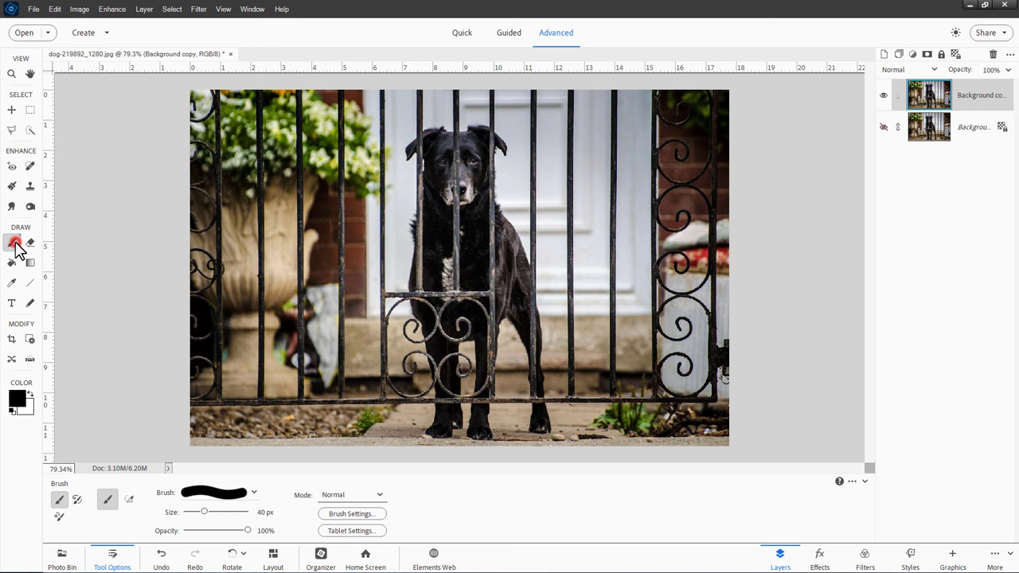
pyautogui.click(254, 494)
pyautogui.click(244, 470)
pyautogui.click(884, 54)
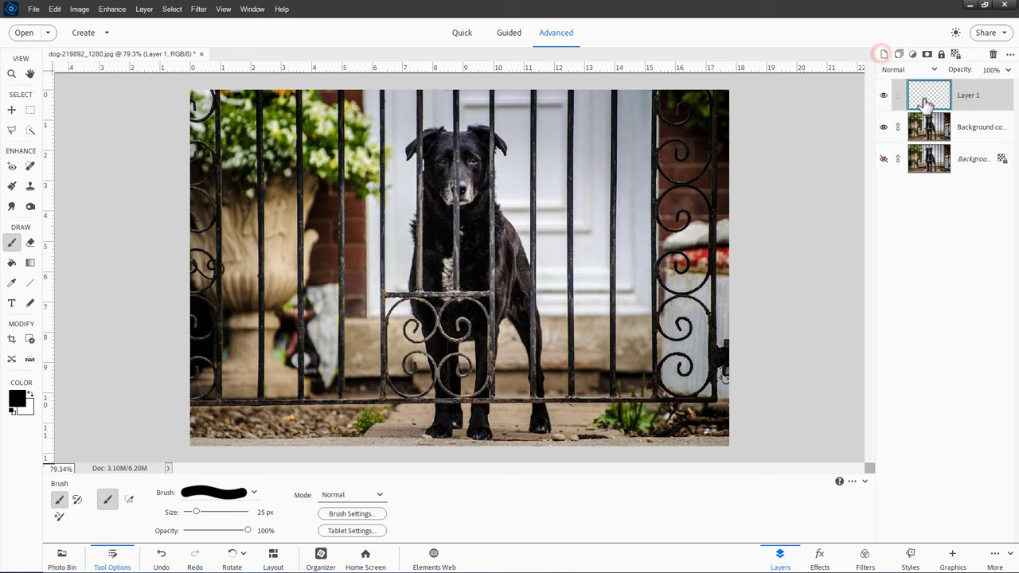
# Choose the hard round 19 px brush from the Default Brushes and set its size to 25 px
pyautogui.click(254, 494)
pyautogui.click(199, 439)
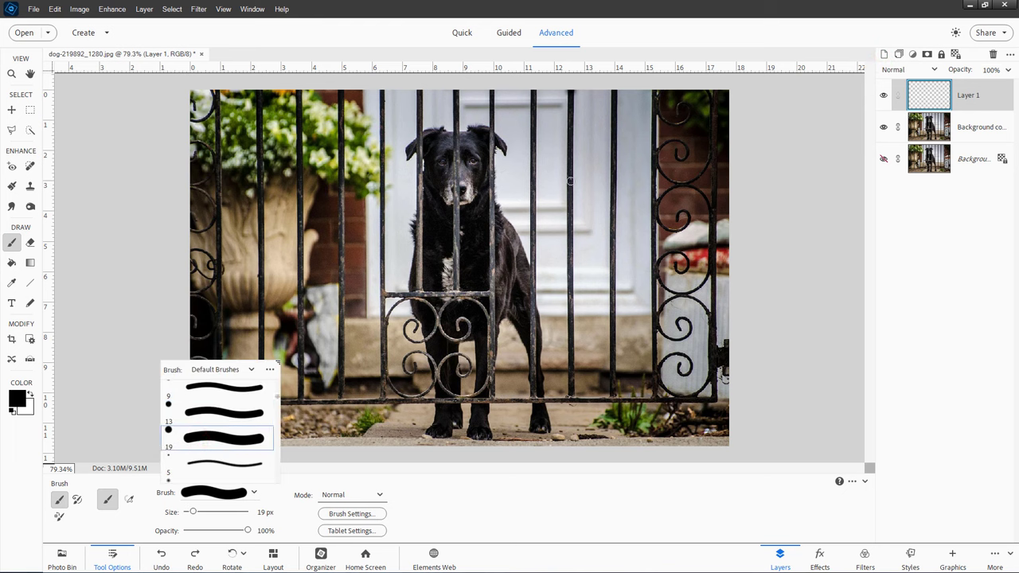
pyautogui.click(266, 512)
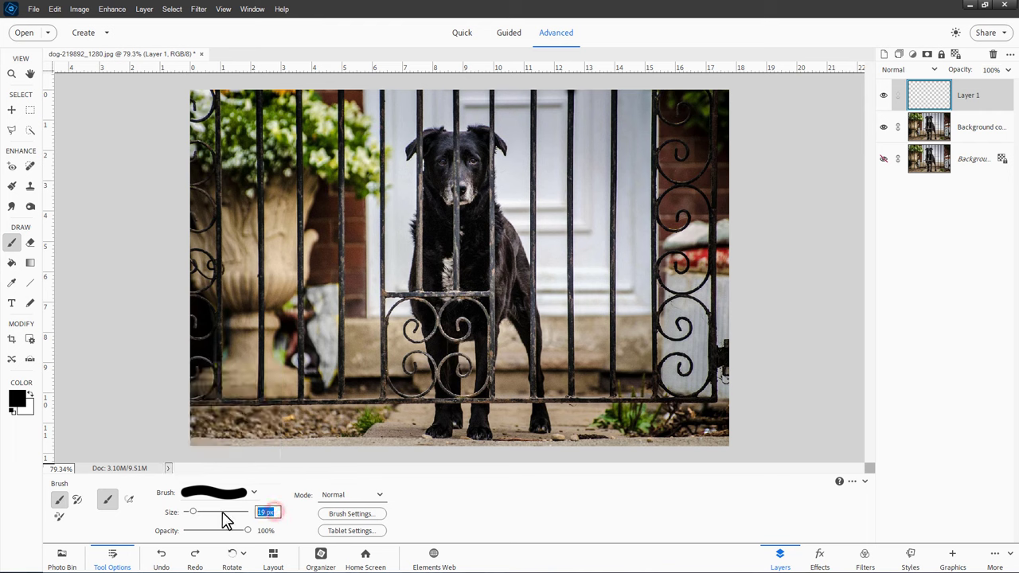
pyautogui.write('25')
pyautogui.press('BackSpace')
pyautogui.write('2')
pyautogui.doubleClick(265, 512)
pyautogui.write('25')
# Paint straight vertical black strokes on the new layer over the four fence bars farthest to the dog's right in the photo, from the image top to the lower rail
pyautogui.click(570, 92)
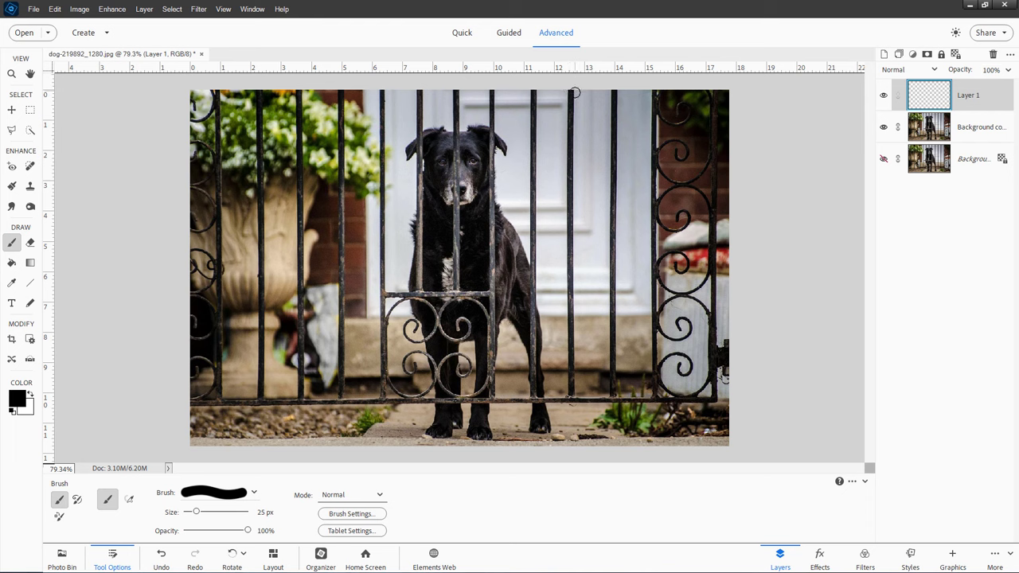
pyautogui.click(570, 92)
pyautogui.press('shift')
pyautogui.keyDown('shift'); pyautogui.click(571, 398); pyautogui.keyUp('shift')
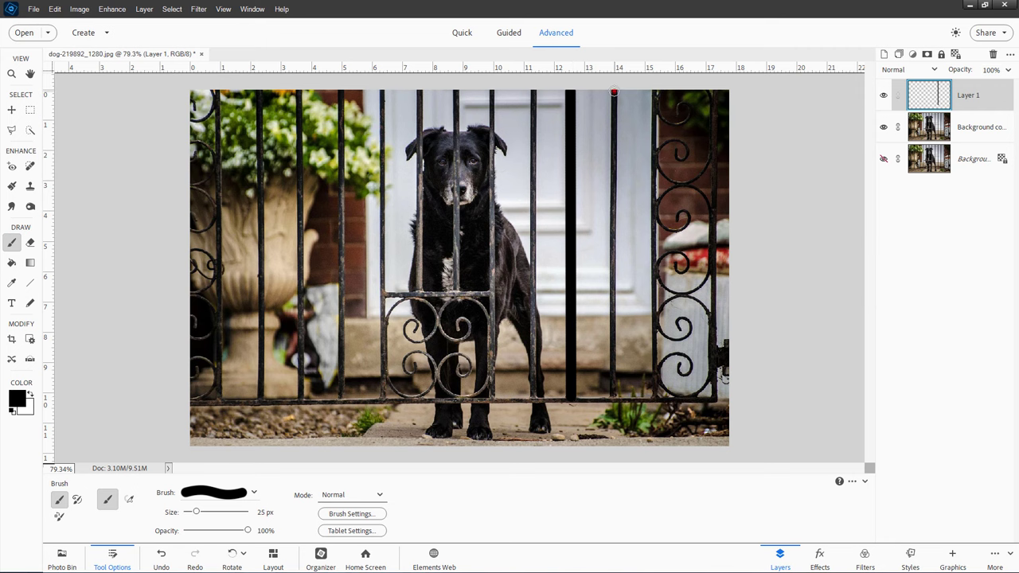
pyautogui.click(614, 91)
pyautogui.keyDown('shift'); pyautogui.click(614, 397); pyautogui.keyUp('shift')
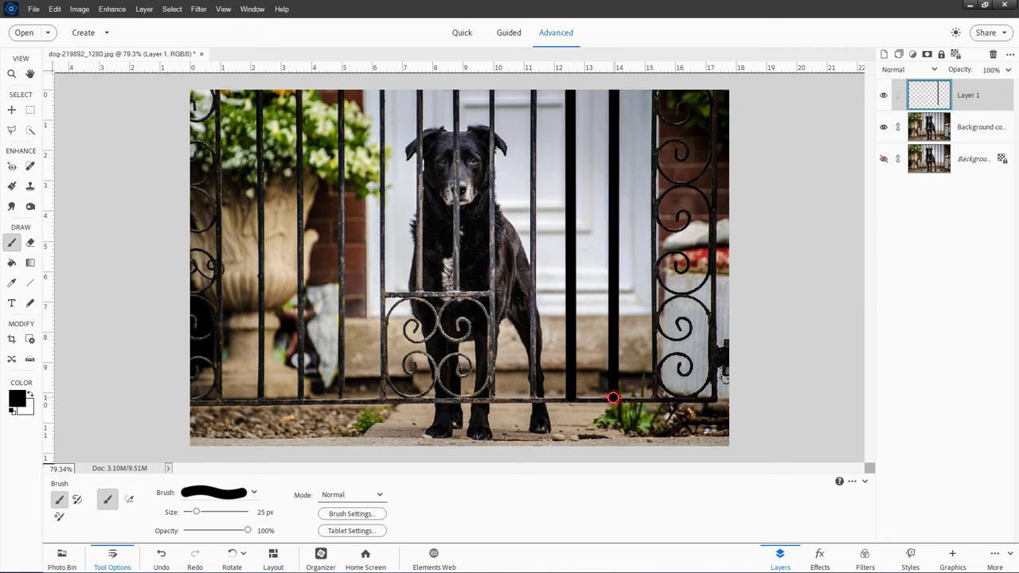
pyautogui.click(655, 93)
pyautogui.keyDown('shift'); pyautogui.click(654, 397); pyautogui.keyUp('shift')
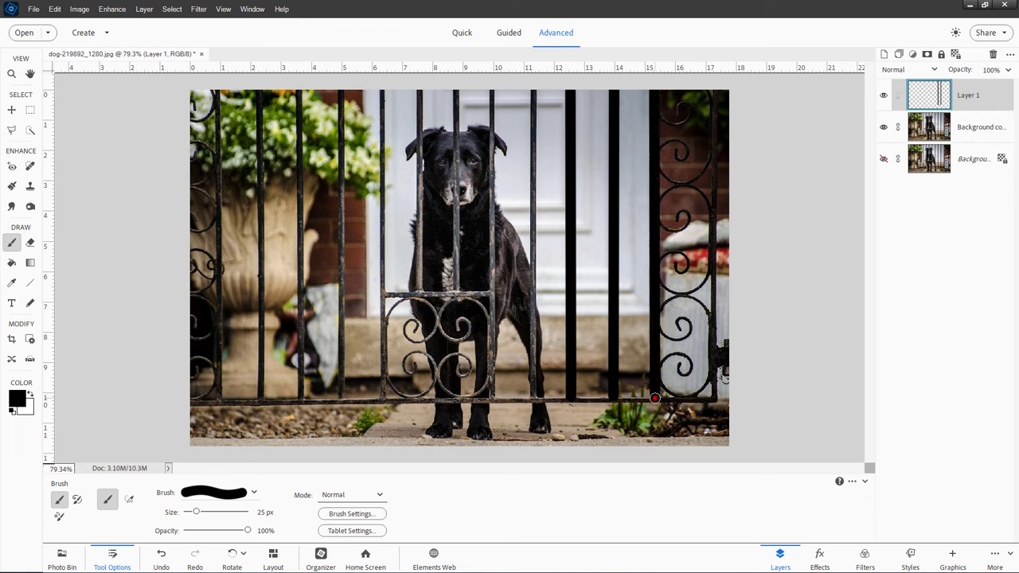
pyautogui.click(714, 92)
pyautogui.keyDown('shift'); pyautogui.click(712, 397); pyautogui.keyUp('shift')
# Paint straight black strokes over the four vertical bars crossing the dog, ending the two middle ones at the scroll panel's crossbar
pyautogui.click(533, 92)
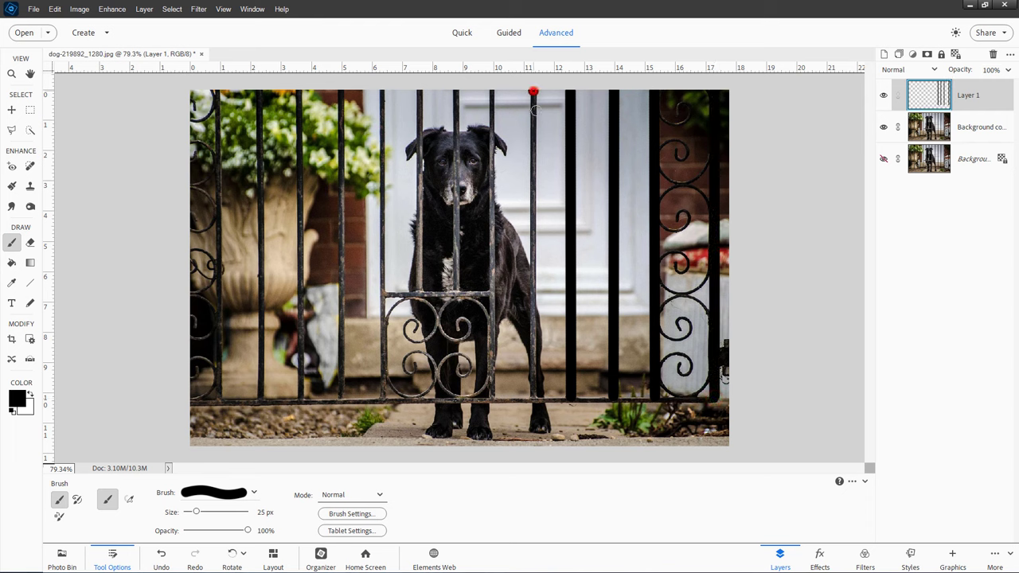
pyautogui.keyDown('shift'); pyautogui.click(535, 398); pyautogui.keyUp('shift')
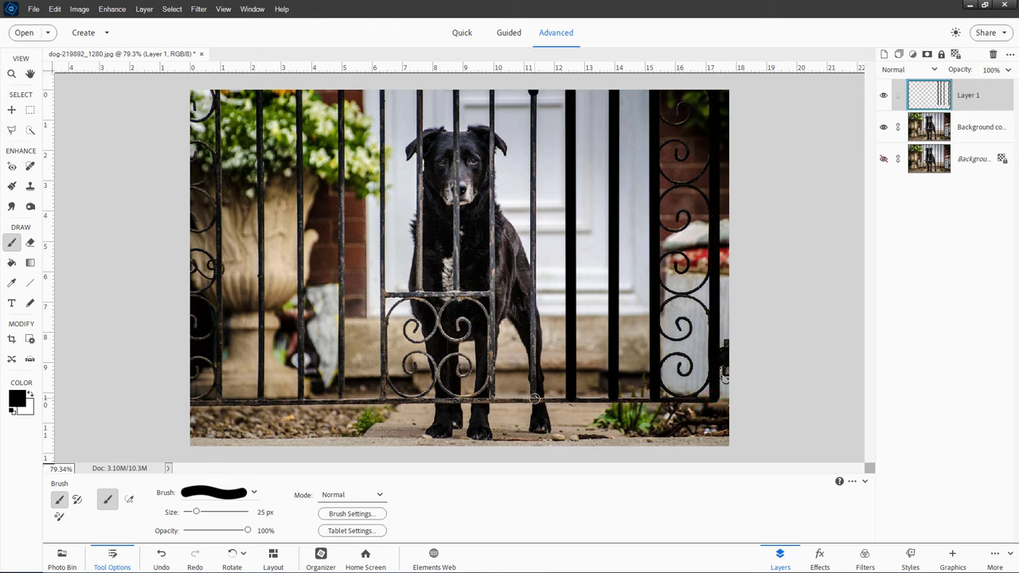
pyautogui.click(491, 91)
pyautogui.keyDown('shift'); pyautogui.click(494, 387); pyautogui.keyUp('shift')
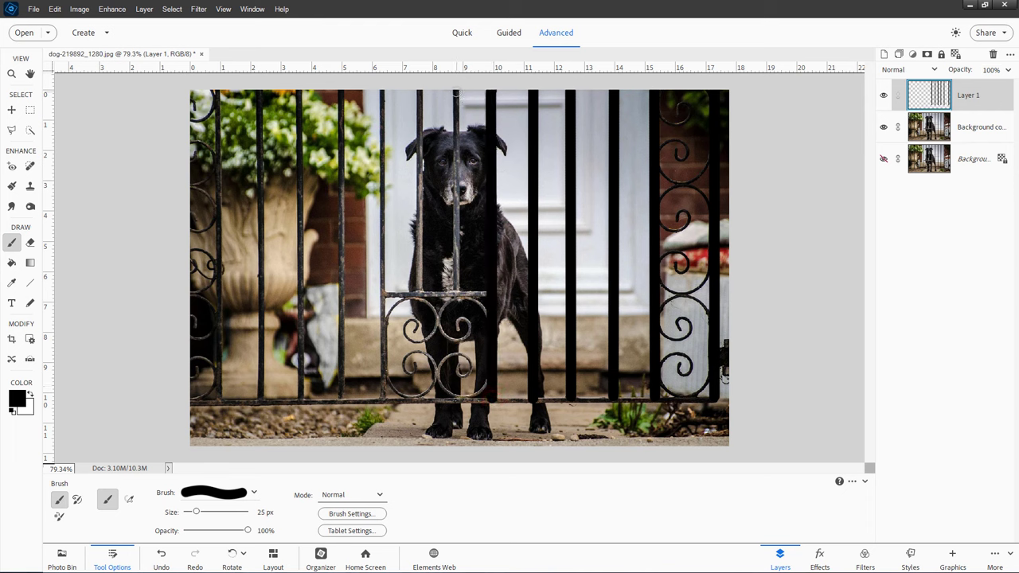
pyautogui.click(456, 92)
pyautogui.keyDown('shift'); pyautogui.click(456, 292); pyautogui.keyUp('shift')
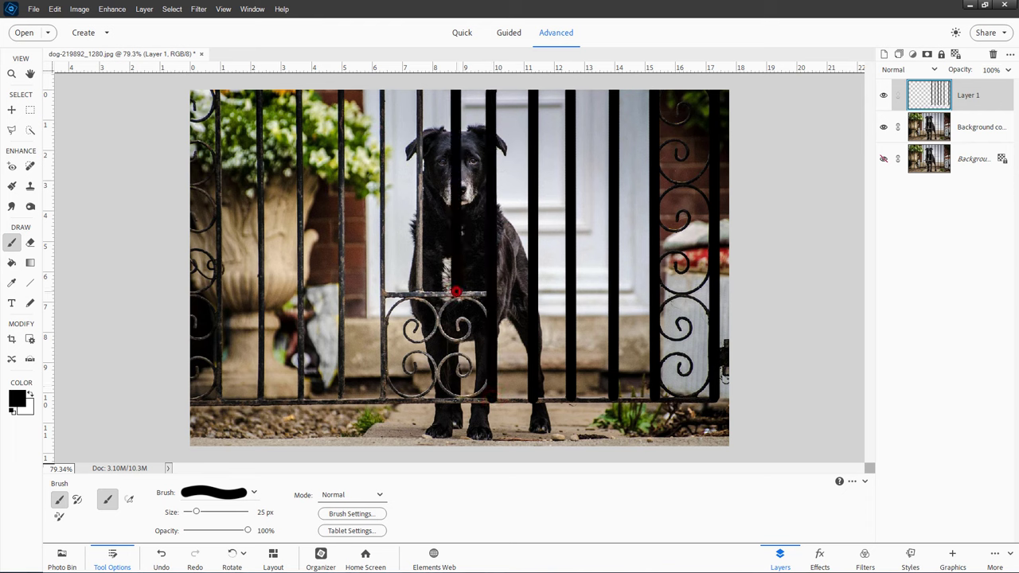
pyautogui.click(419, 92)
pyautogui.keyDown('shift'); pyautogui.click(419, 295); pyautogui.keyUp('shift')
# Paint straight black strokes over the four vertical bars between the dog and the urn, redoing the misplaced stroke on the last bar
pyautogui.click(382, 93)
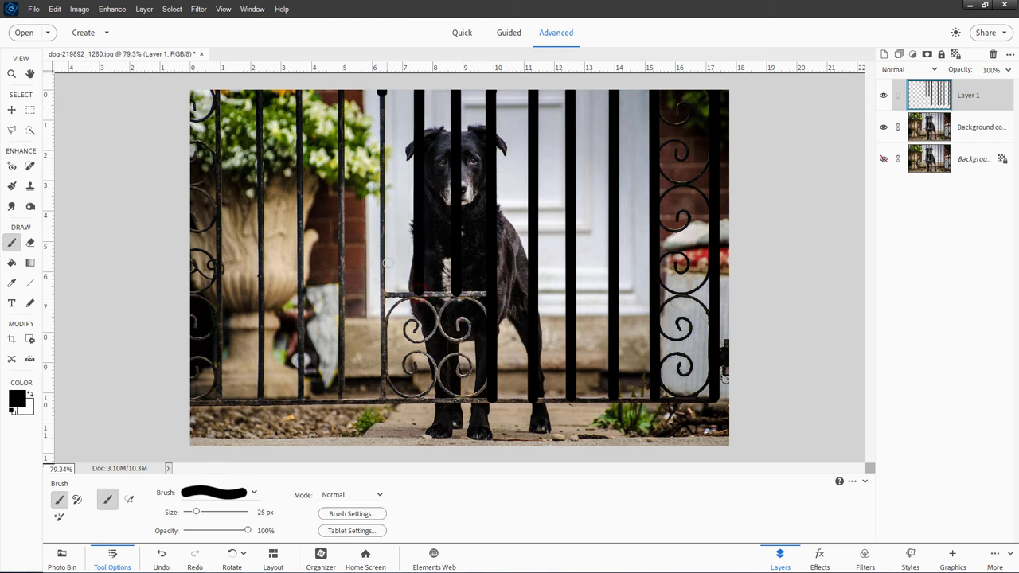
pyautogui.keyDown('shift'); pyautogui.click(383, 401); pyautogui.keyUp('shift')
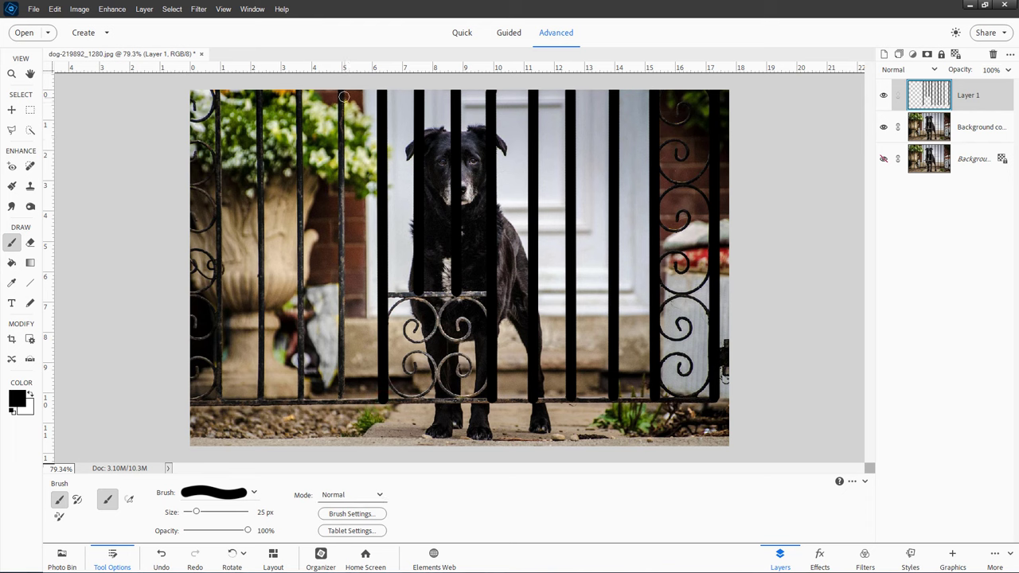
pyautogui.keyDown('shift'); pyautogui.click(341, 400); pyautogui.keyUp('shift')
pyautogui.click(298, 91)
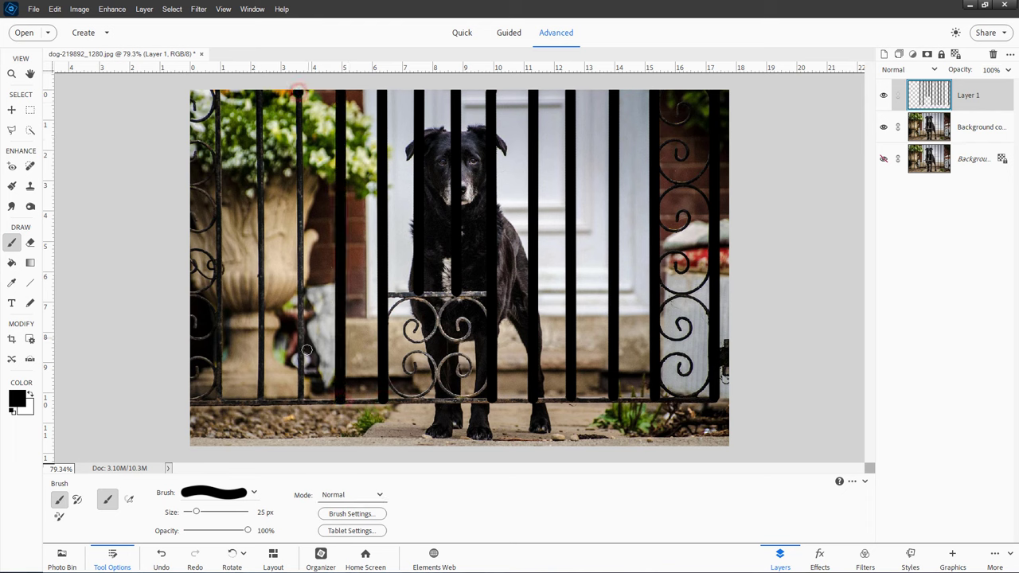
pyautogui.keyDown('shift'); pyautogui.click(302, 399); pyautogui.keyUp('shift')
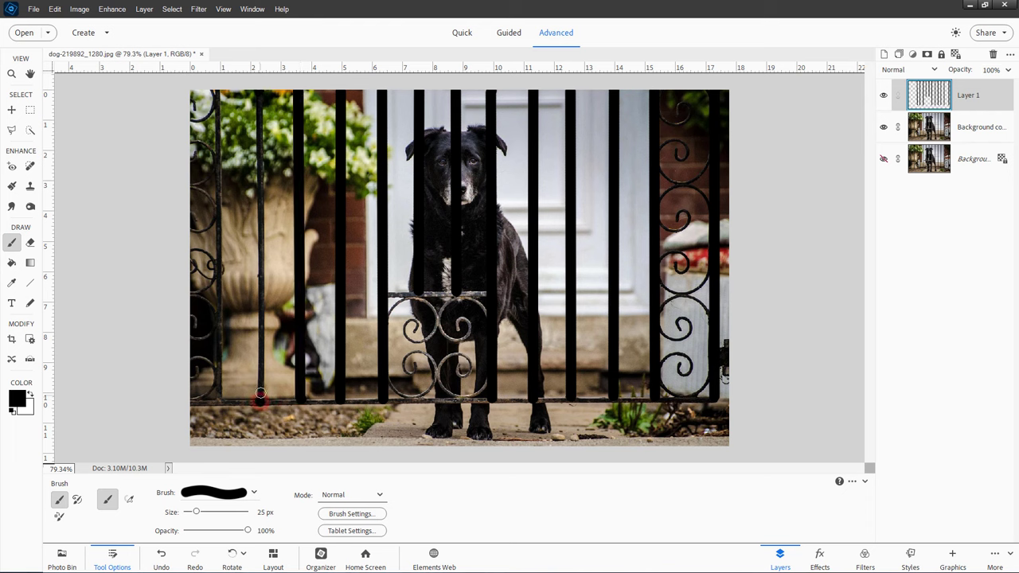
pyautogui.hotkey('ctrl', 'z')
pyautogui.keyDown('shift'); pyautogui.click(261, 403); pyautogui.keyUp('shift')
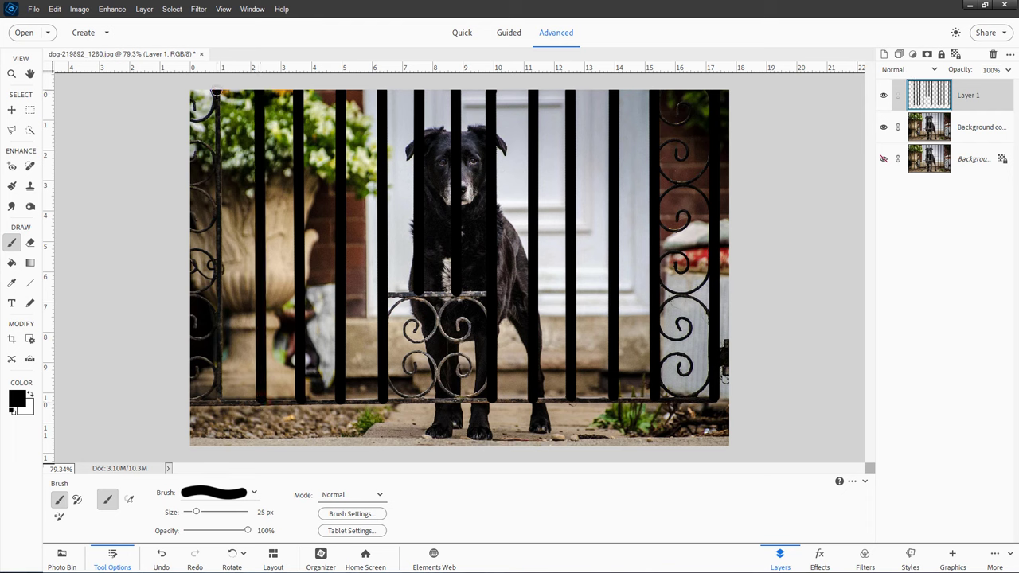
# Paint straight black strokes over the remaining vertical bar by the urn, the lower rail and the scroll panel's crossbar, and cover the gate latch
pyautogui.keyDown('shift'); pyautogui.click(221, 404); pyautogui.keyUp('shift')
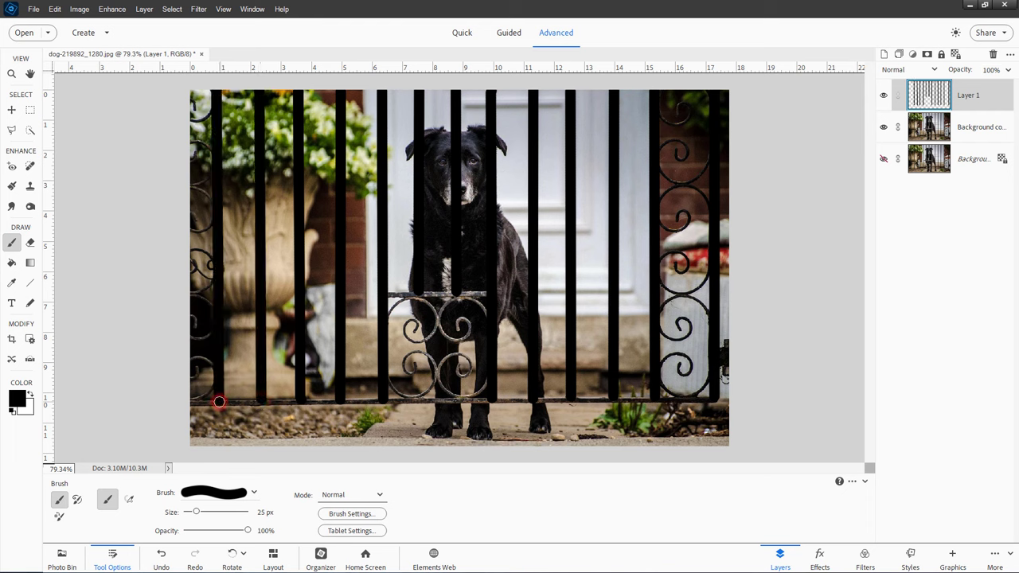
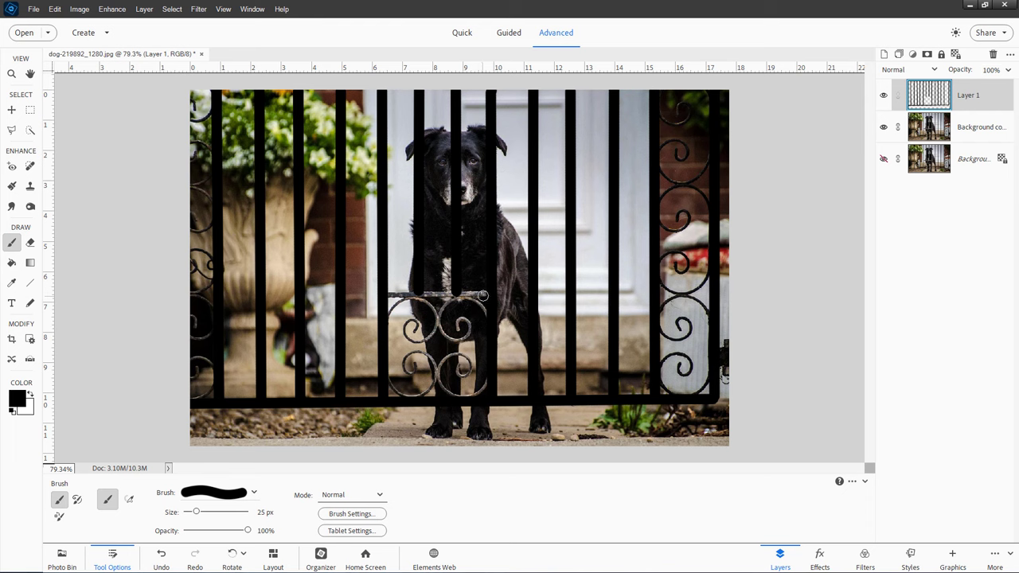
pyautogui.keyDown('shift'); pyautogui.click(386, 295); pyautogui.keyUp('shift')
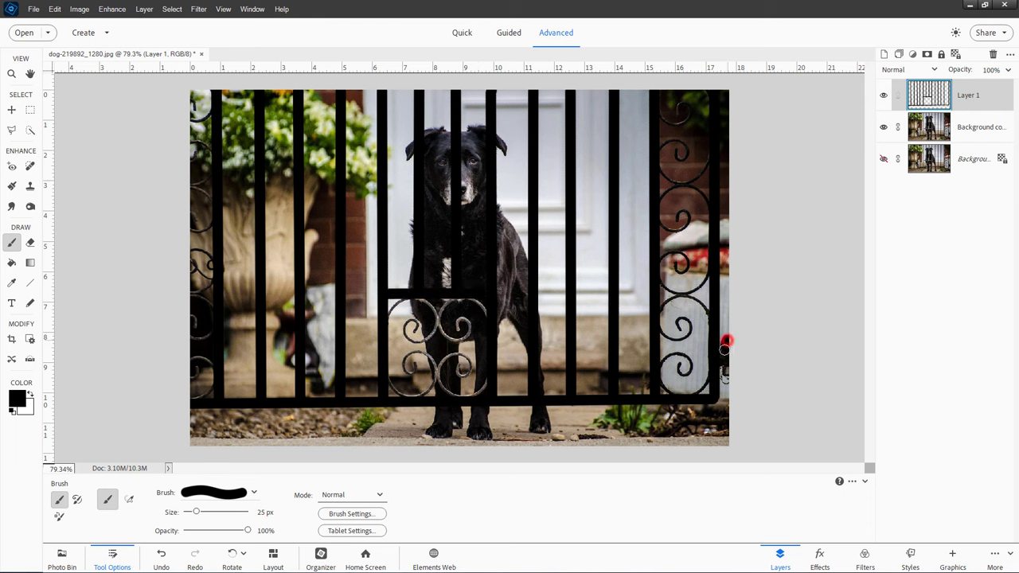
pyautogui.scroll(5, 725, 382)
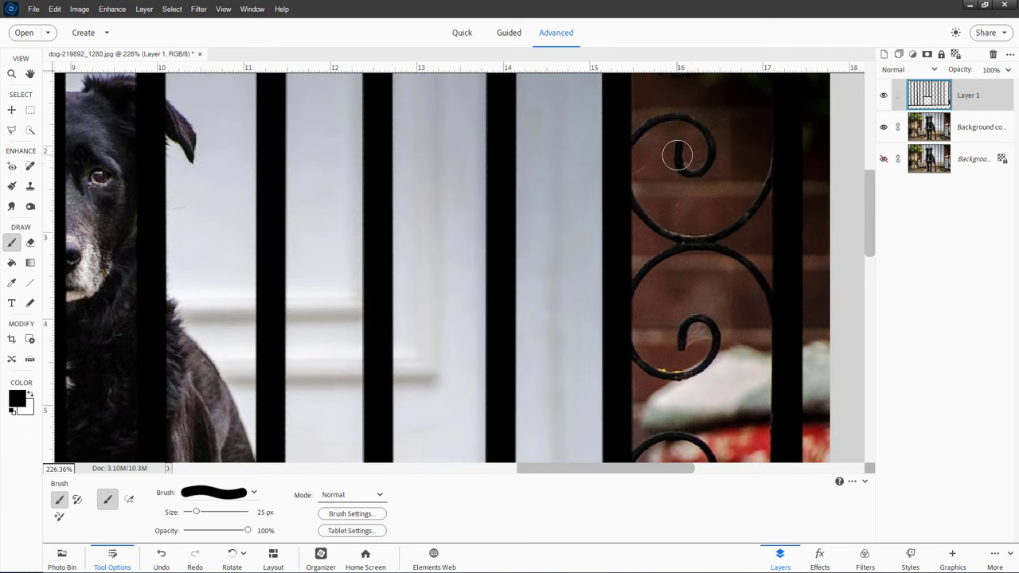
pyautogui.moveTo(694, 144); pyautogui.dragTo(593, 308)
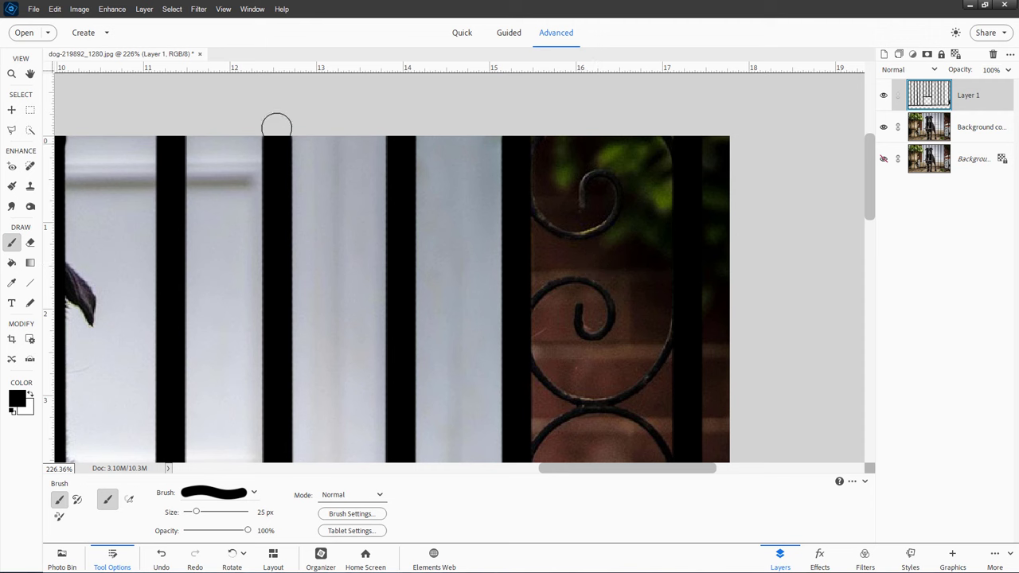
pyautogui.click(55, 10)
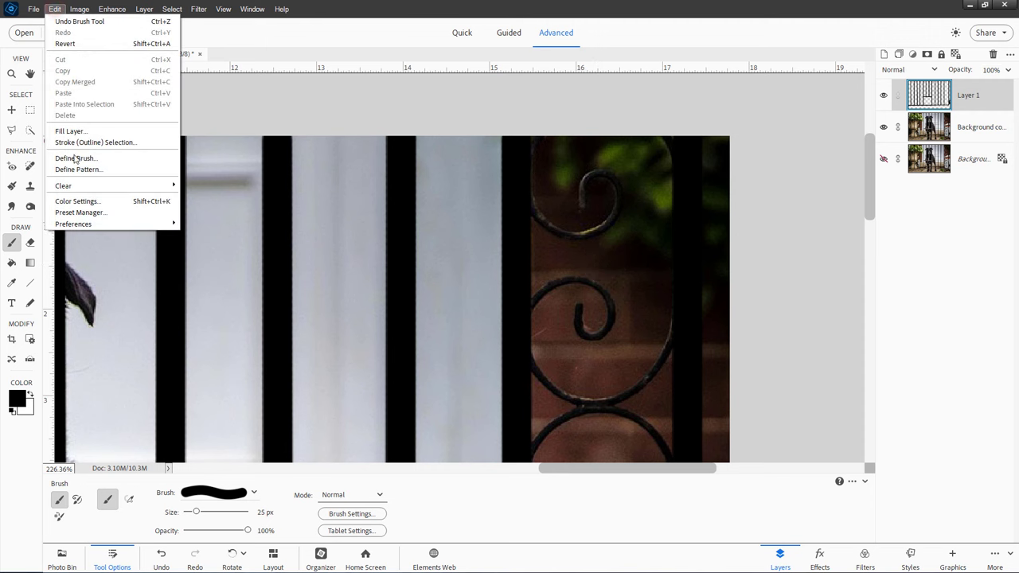
pyautogui.click(84, 223)
pyautogui.click(192, 232)
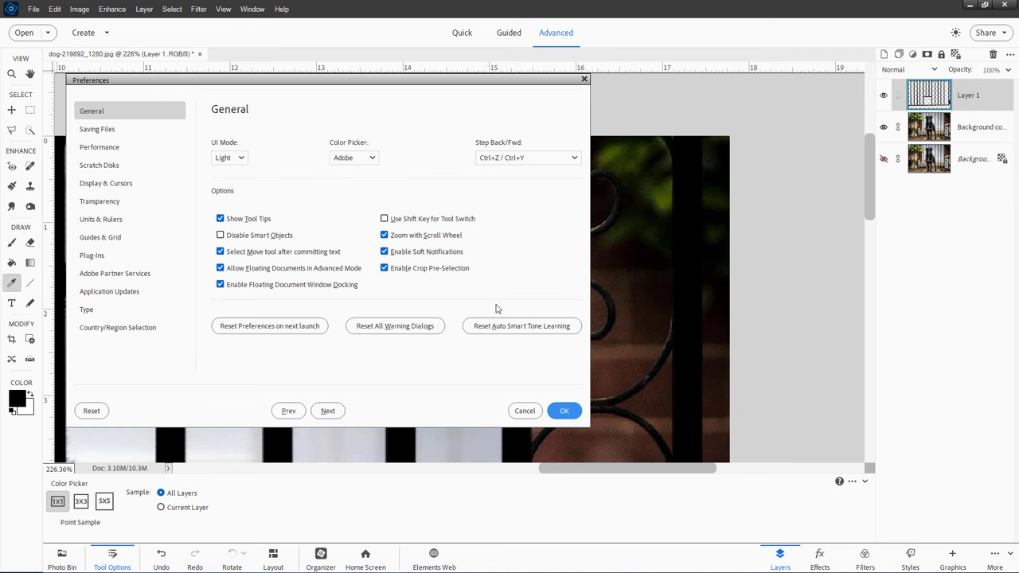
pyautogui.click(526, 411)
# Reduce the brush size to 15 px and paint black over the two uppermost scrolls in the fence panel in front of the brick wall
pyautogui.press('[')
pyautogui.press('[')
pyautogui.press('[')
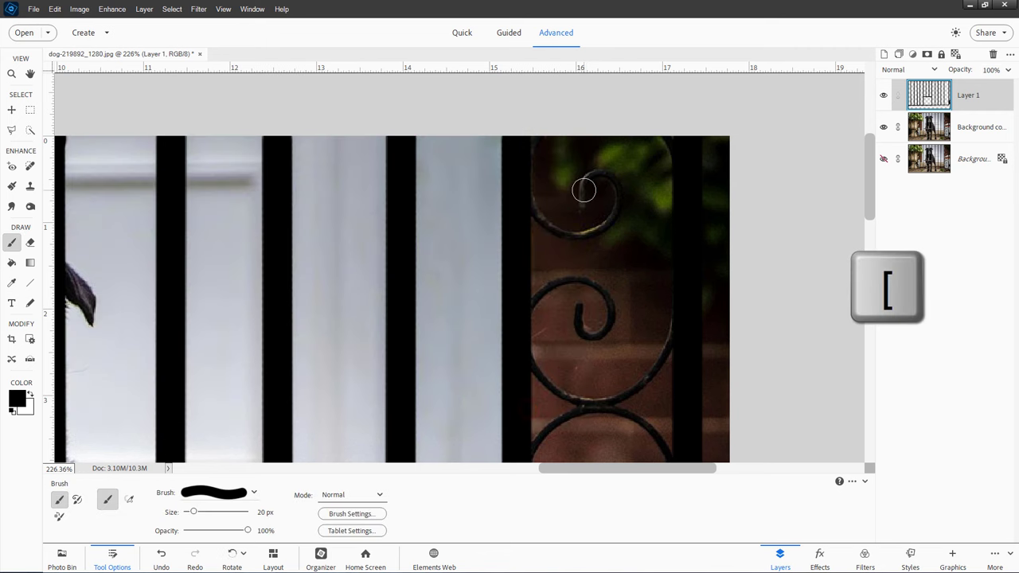
pyautogui.press('[')
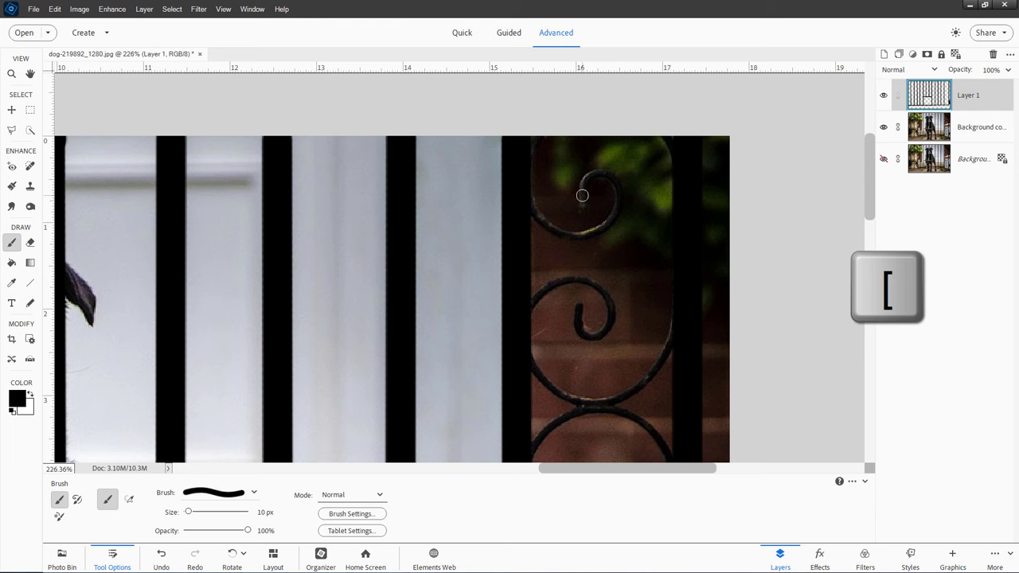
pyautogui.press(']')
pyautogui.moveTo(581, 211)
pyautogui.mouseDown()
pyautogui.moveTo(584, 177)
pyautogui.moveTo(615, 184)
pyautogui.moveTo(605, 224)
pyautogui.moveTo(556, 231)
pyautogui.moveTo(530, 170)
pyautogui.mouseUp()
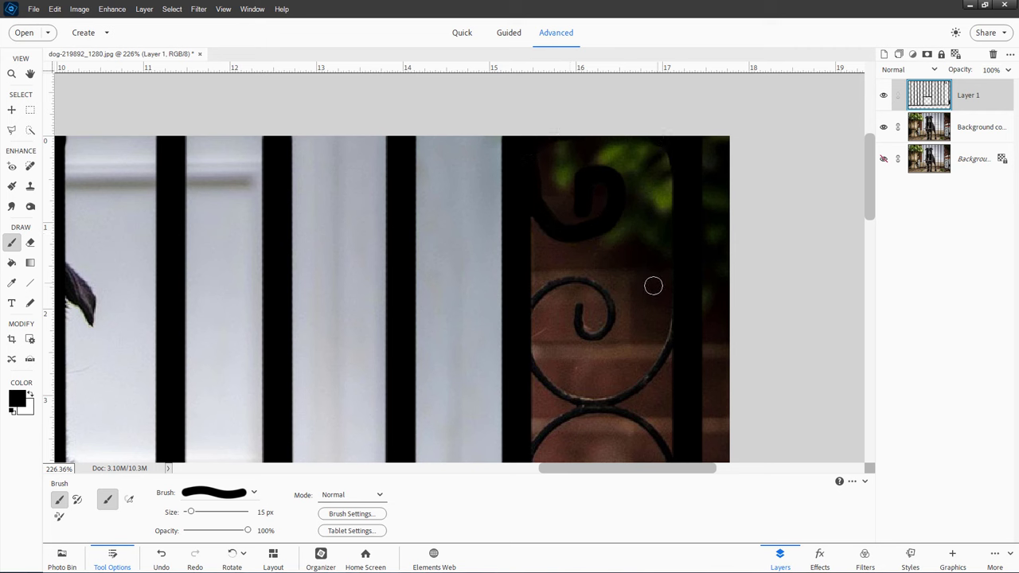
pyautogui.moveTo(583, 308)
pyautogui.mouseDown()
pyautogui.moveTo(590, 338)
pyautogui.moveTo(611, 324)
pyautogui.moveTo(601, 285)
pyautogui.moveTo(551, 284)
pyautogui.moveTo(531, 310)
pyautogui.moveTo(530, 340)
pyautogui.mouseUp()
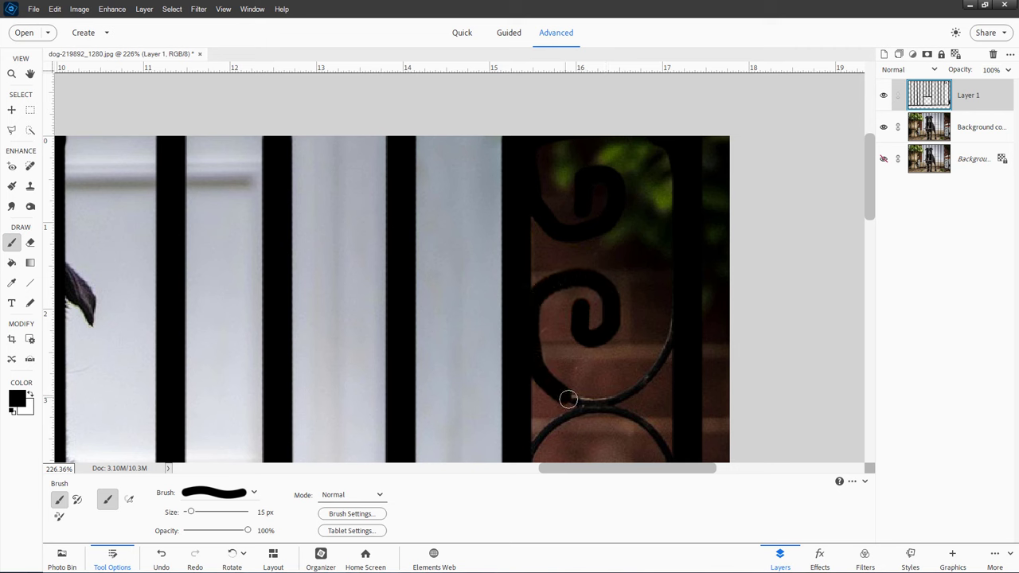
pyautogui.moveTo(592, 401)
pyautogui.mouseDown()
pyautogui.moveTo(637, 391)
pyautogui.moveTo(665, 352)
pyautogui.moveTo(684, 291)
pyautogui.moveTo(677, 337)
pyautogui.moveTo(641, 383)
pyautogui.moveTo(632, 126)
pyautogui.mouseUp()
# Paint black over the remaining scrolls and connecting curves of the same fence panel, down to the lower rail
pyautogui.press('space')
pyautogui.moveTo(668, 231)
pyautogui.mouseDown()
pyautogui.moveTo(643, 172)
pyautogui.moveTo(599, 156)
pyautogui.moveTo(561, 157)
pyautogui.moveTo(534, 173)
pyautogui.moveTo(519, 203)
pyautogui.mouseUp()
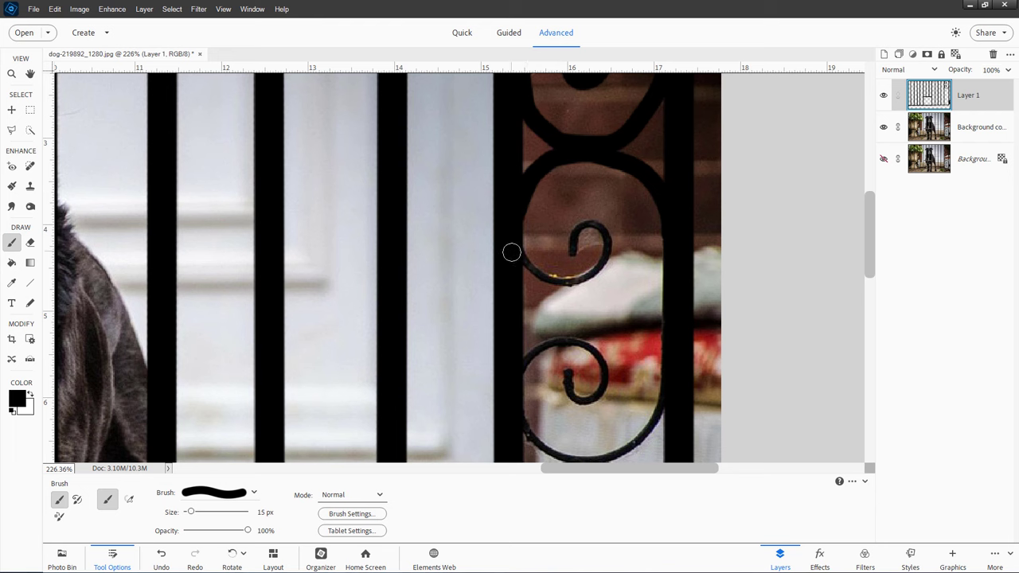
pyautogui.moveTo(519, 254)
pyautogui.mouseDown()
pyautogui.moveTo(546, 280)
pyautogui.moveTo(593, 275)
pyautogui.moveTo(600, 223)
pyautogui.moveTo(585, 224)
pyautogui.moveTo(570, 269)
pyautogui.mouseUp()
pyautogui.moveTo(569, 368)
pyautogui.mouseDown()
pyautogui.moveTo(587, 400)
pyautogui.moveTo(604, 364)
pyautogui.moveTo(592, 347)
pyautogui.moveTo(567, 342)
pyautogui.moveTo(529, 359)
pyautogui.moveTo(525, 423)
pyautogui.moveTo(539, 448)
pyautogui.moveTo(593, 458)
pyautogui.moveTo(630, 446)
pyautogui.moveTo(662, 391)
pyautogui.mouseUp()
pyautogui.scroll(-5, 582, 226)
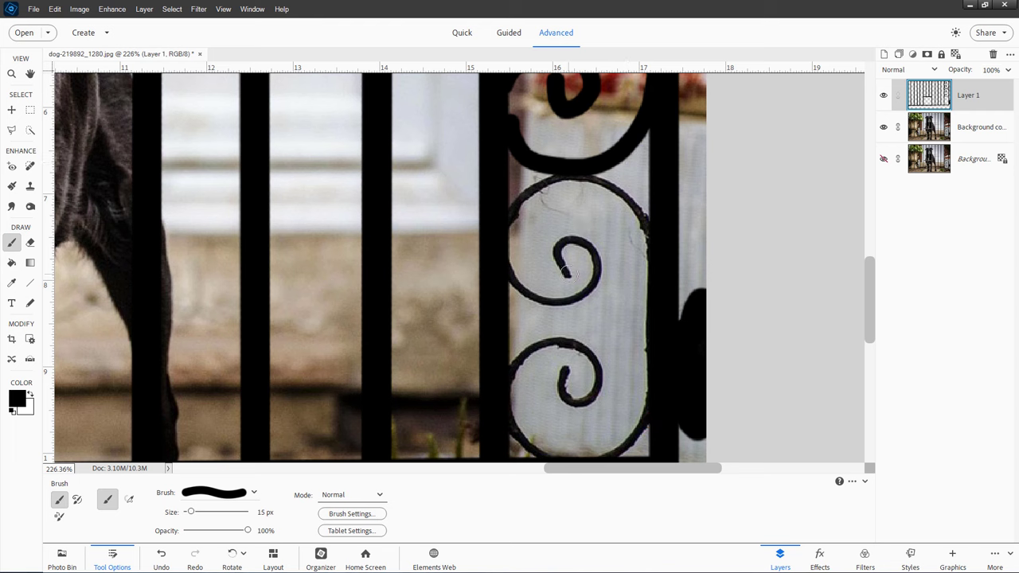
pyautogui.moveTo(566, 272)
pyautogui.mouseDown()
pyautogui.moveTo(561, 245)
pyautogui.moveTo(576, 243)
pyautogui.moveTo(595, 261)
pyautogui.moveTo(576, 298)
pyautogui.moveTo(537, 299)
pyautogui.moveTo(521, 286)
pyautogui.moveTo(507, 224)
pyautogui.moveTo(532, 193)
pyautogui.moveTo(571, 177)
pyautogui.moveTo(622, 193)
pyautogui.moveTo(649, 234)
pyautogui.moveTo(651, 278)
pyautogui.mouseUp()
pyautogui.scroll(-2, 540, 255)
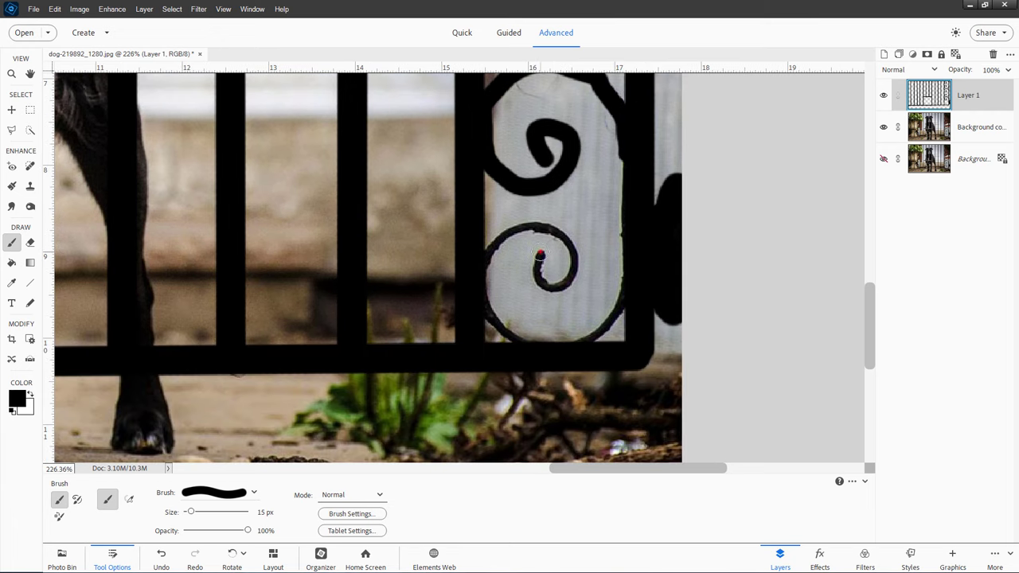
pyautogui.moveTo(540, 254)
pyautogui.mouseDown()
pyautogui.moveTo(539, 284)
pyautogui.moveTo(568, 282)
pyautogui.moveTo(575, 261)
pyautogui.moveTo(565, 240)
pyautogui.moveTo(525, 226)
pyautogui.moveTo(498, 240)
pyautogui.moveTo(484, 287)
pyautogui.moveTo(493, 320)
pyautogui.moveTo(554, 341)
pyautogui.moveTo(601, 326)
pyautogui.moveTo(631, 261)
pyautogui.mouseUp()
# Paint black over the four scrolls and their outer curves in the small panel in front of the dog's legs
pyautogui.moveTo(366, 282); pyautogui.dragTo(726, 299)
pyautogui.moveTo(328, 270); pyautogui.dragTo(523, 261)
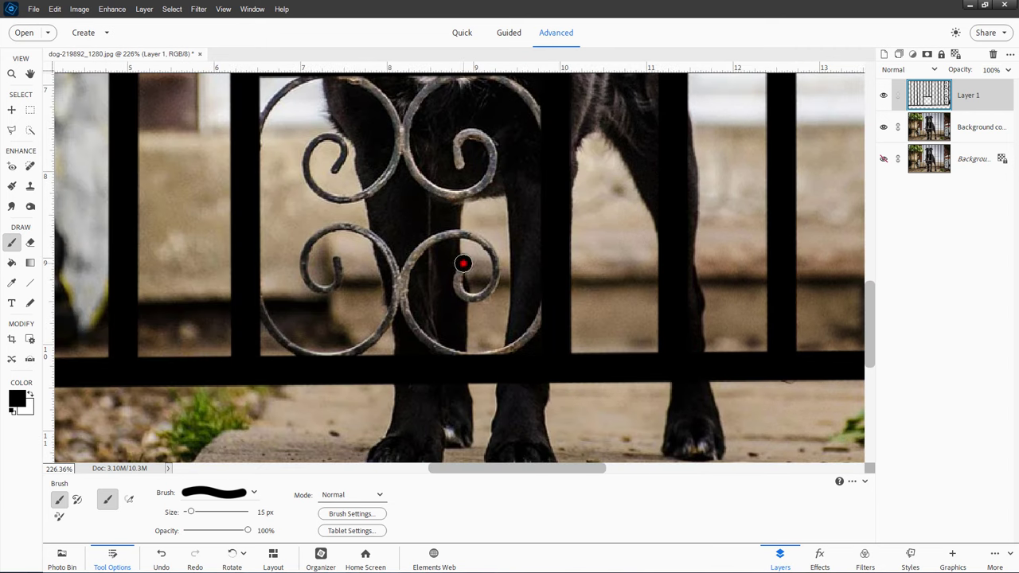
pyautogui.moveTo(462, 262)
pyautogui.mouseDown()
pyautogui.moveTo(462, 295)
pyautogui.moveTo(486, 293)
pyautogui.moveTo(494, 280)
pyautogui.moveTo(481, 241)
pyautogui.moveTo(436, 237)
pyautogui.moveTo(404, 275)
pyautogui.moveTo(406, 312)
pyautogui.moveTo(430, 340)
pyautogui.moveTo(495, 354)
pyautogui.moveTo(547, 298)
pyautogui.mouseUp()
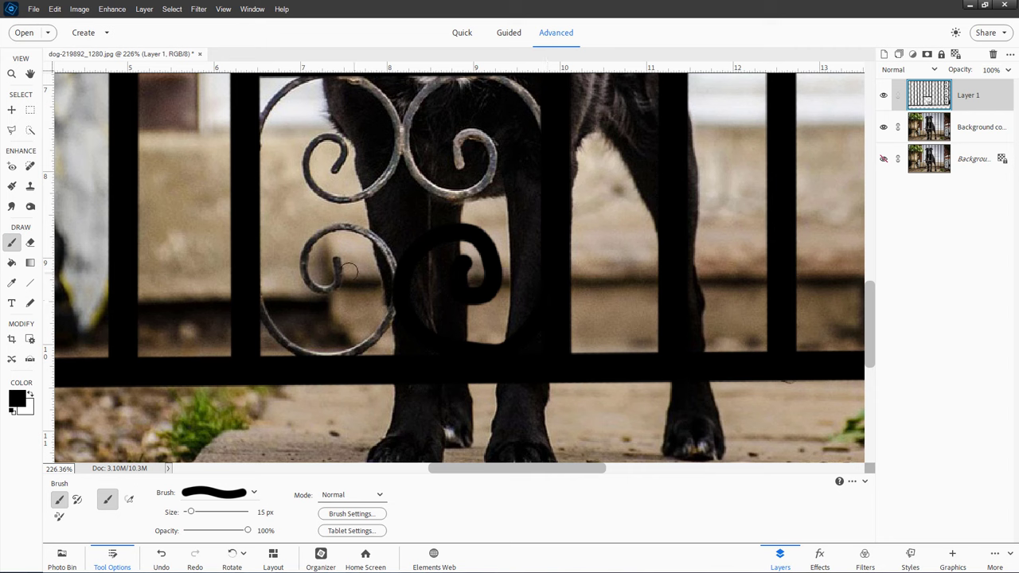
pyautogui.moveTo(349, 270)
pyautogui.mouseDown()
pyautogui.moveTo(309, 285)
pyautogui.moveTo(301, 263)
pyautogui.moveTo(320, 234)
pyautogui.moveTo(354, 229)
pyautogui.moveTo(376, 243)
pyautogui.moveTo(390, 288)
pyautogui.moveTo(379, 328)
pyautogui.moveTo(336, 354)
pyautogui.moveTo(286, 345)
pyautogui.moveTo(253, 292)
pyautogui.mouseUp()
pyautogui.moveTo(338, 166)
pyautogui.mouseDown()
pyautogui.moveTo(341, 150)
pyautogui.moveTo(315, 135)
pyautogui.moveTo(311, 174)
pyautogui.moveTo(326, 192)
pyautogui.moveTo(386, 187)
pyautogui.moveTo(388, 107)
pyautogui.moveTo(347, 78)
pyautogui.moveTo(309, 80)
pyautogui.moveTo(269, 108)
pyautogui.moveTo(254, 150)
pyautogui.mouseUp()
pyautogui.moveTo(528, 137); pyautogui.dragTo(496, 277)
pyautogui.moveTo(430, 305)
pyautogui.mouseDown()
pyautogui.moveTo(431, 280)
pyautogui.moveTo(462, 296)
pyautogui.moveTo(404, 328)
pyautogui.mouseUp()
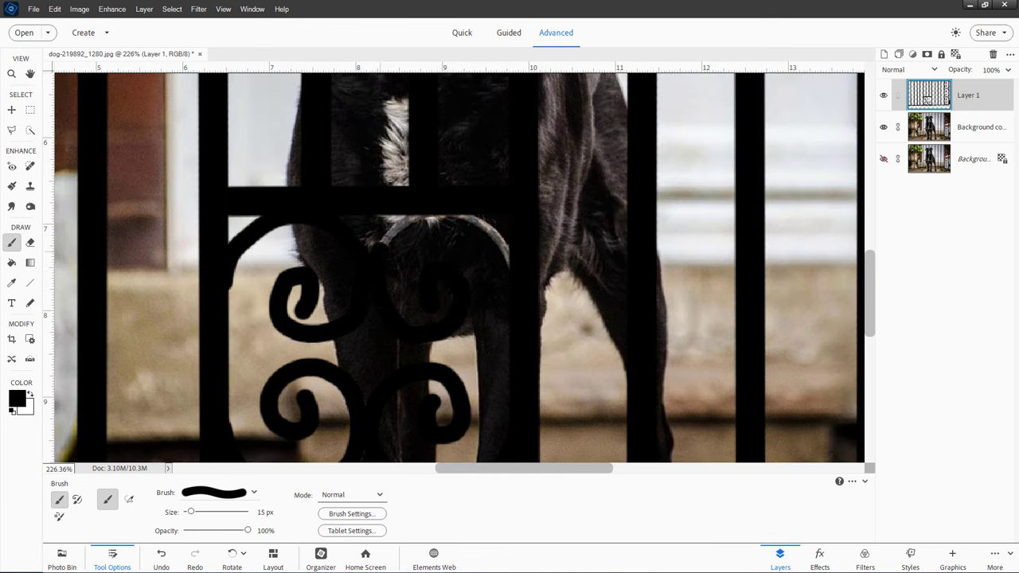
pyautogui.moveTo(410, 222)
pyautogui.mouseDown()
pyautogui.moveTo(458, 223)
pyautogui.moveTo(503, 262)
pyautogui.mouseUp()
# Paint black over the lower and middle scrolls at the photo's edge beside the urn, undoing the last misplaced stroke
pyautogui.moveTo(281, 282)
pyautogui.mouseDown()
pyautogui.moveTo(506, 294)
pyautogui.moveTo(636, 262)
pyautogui.mouseUp()
pyautogui.moveTo(389, 280)
pyautogui.mouseDown()
pyautogui.moveTo(382, 238)
pyautogui.moveTo(376, 290)
pyautogui.moveTo(414, 304)
pyautogui.moveTo(437, 278)
pyautogui.moveTo(414, 198)
pyautogui.moveTo(375, 180)
pyautogui.moveTo(437, 149)
pyautogui.moveTo(451, 246)
pyautogui.mouseUp()
pyautogui.moveTo(465, 184); pyautogui.dragTo(462, 205)
pyautogui.moveTo(438, 172)
pyautogui.mouseDown()
pyautogui.moveTo(421, 183)
pyautogui.moveTo(438, 174)
pyautogui.moveTo(406, 141)
pyautogui.moveTo(379, 171)
pyautogui.moveTo(388, 203)
pyautogui.moveTo(434, 230)
pyautogui.mouseUp()
pyautogui.moveTo(430, 385); pyautogui.dragTo(418, 153)
pyautogui.moveTo(383, 238)
pyautogui.mouseDown()
pyautogui.moveTo(375, 272)
pyautogui.moveTo(348, 279)
pyautogui.moveTo(363, 223)
pyautogui.moveTo(395, 217)
pyautogui.moveTo(425, 246)
pyautogui.moveTo(427, 286)
pyautogui.moveTo(406, 317)
pyautogui.moveTo(350, 331)
pyautogui.mouseUp()
pyautogui.moveTo(405, 152); pyautogui.dragTo(354, 386)
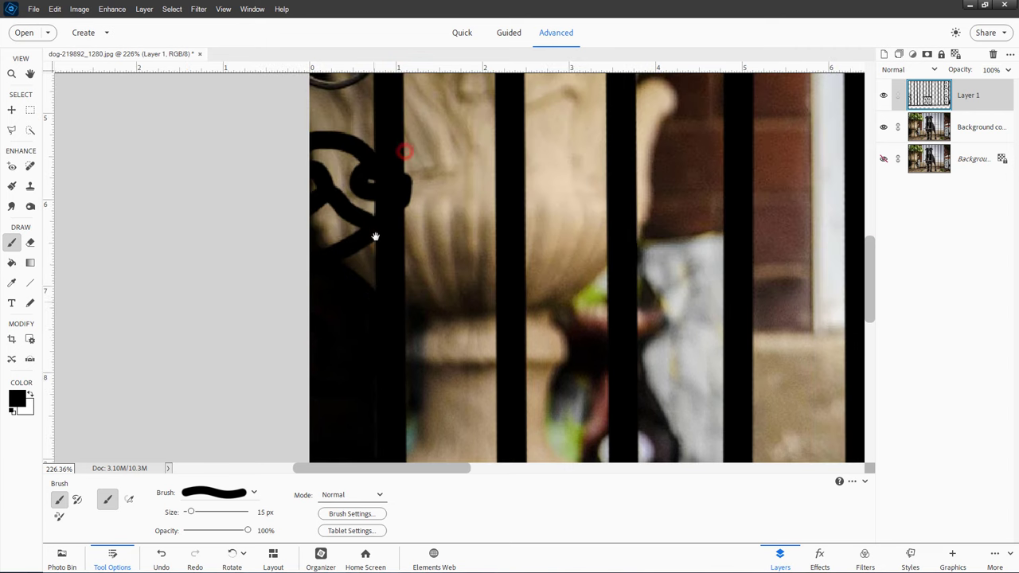
pyautogui.moveTo(375, 212); pyautogui.dragTo(422, 382)
pyautogui.hotkey('ctrl', 'z')
# Paint black over the two uppermost scrolls at the photo's edge beside the white flowers, and fit the whole image in view
pyautogui.moveTo(374, 228)
pyautogui.mouseDown()
pyautogui.moveTo(349, 206)
pyautogui.moveTo(400, 259)
pyautogui.moveTo(421, 214)
pyautogui.moveTo(405, 160)
pyautogui.moveTo(355, 136)
pyautogui.moveTo(428, 93)
pyautogui.mouseUp()
pyautogui.moveTo(435, 151); pyautogui.dragTo(451, 388)
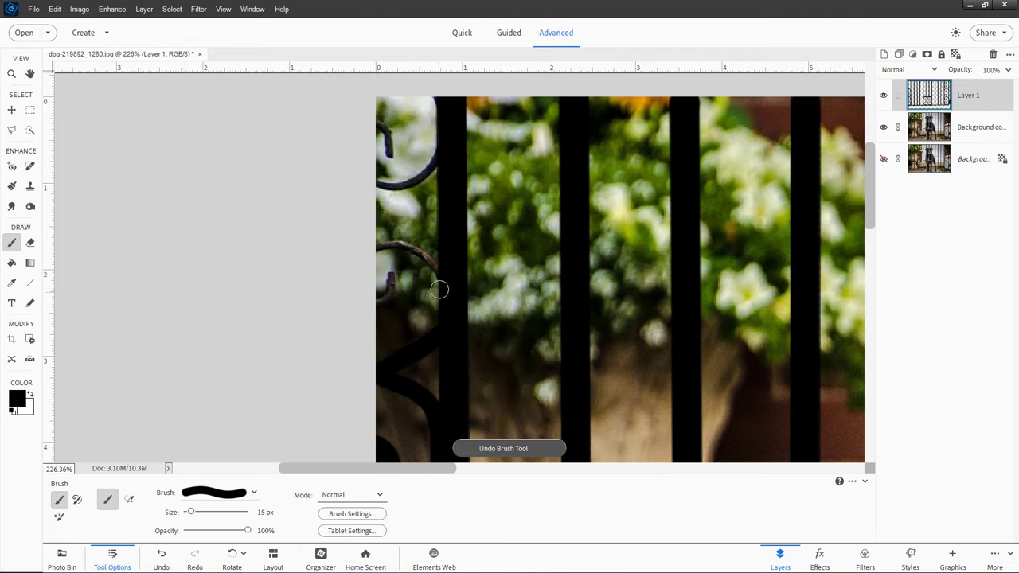
pyautogui.moveTo(438, 285)
pyautogui.mouseDown()
pyautogui.moveTo(415, 249)
pyautogui.moveTo(392, 245)
pyautogui.moveTo(387, 273)
pyautogui.mouseUp()
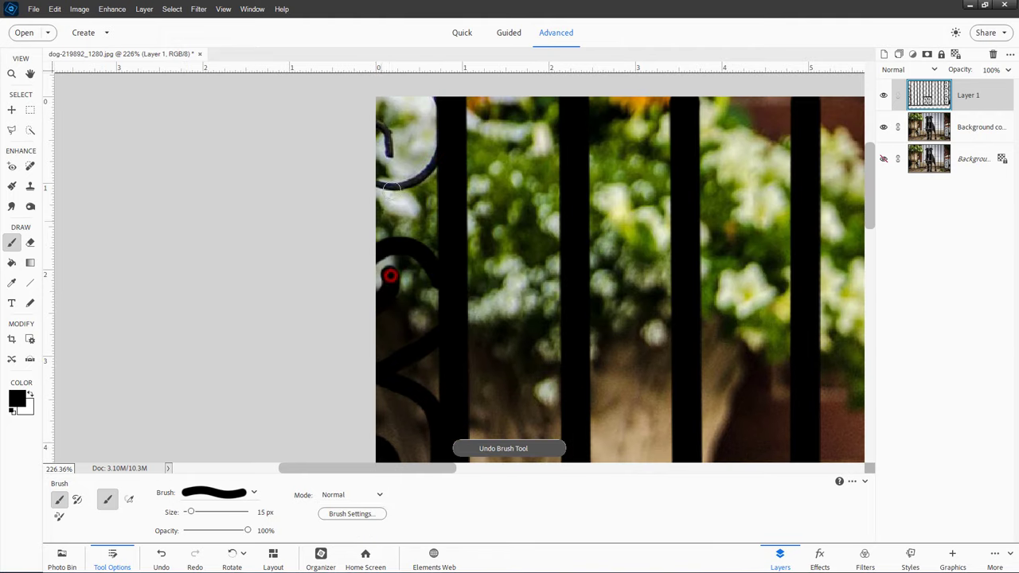
pyautogui.moveTo(398, 163)
pyautogui.mouseDown()
pyautogui.moveTo(371, 125)
pyautogui.moveTo(373, 183)
pyautogui.moveTo(404, 180)
pyautogui.moveTo(436, 144)
pyautogui.mouseUp()
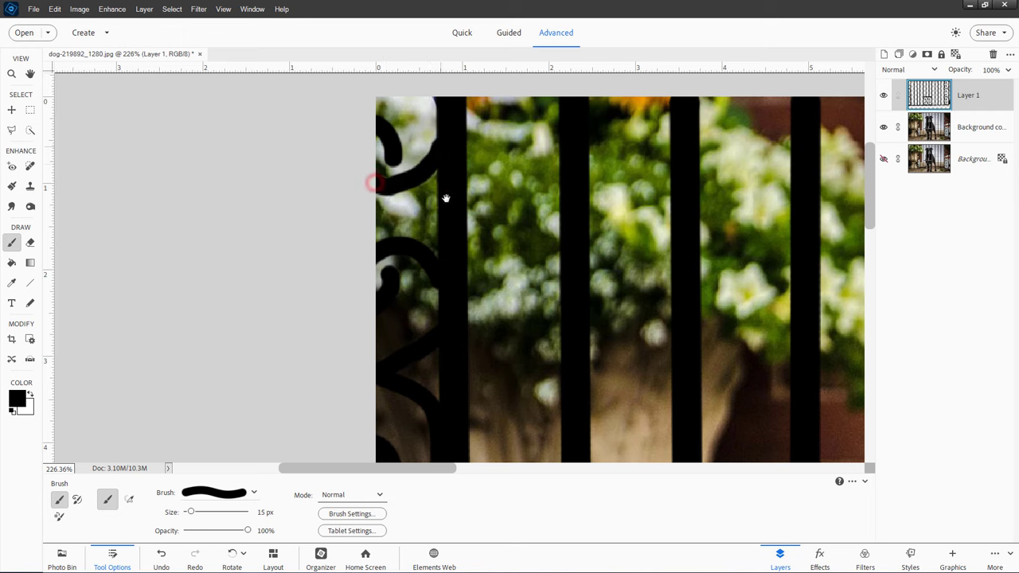
pyautogui.scroll(2, 444, 174)
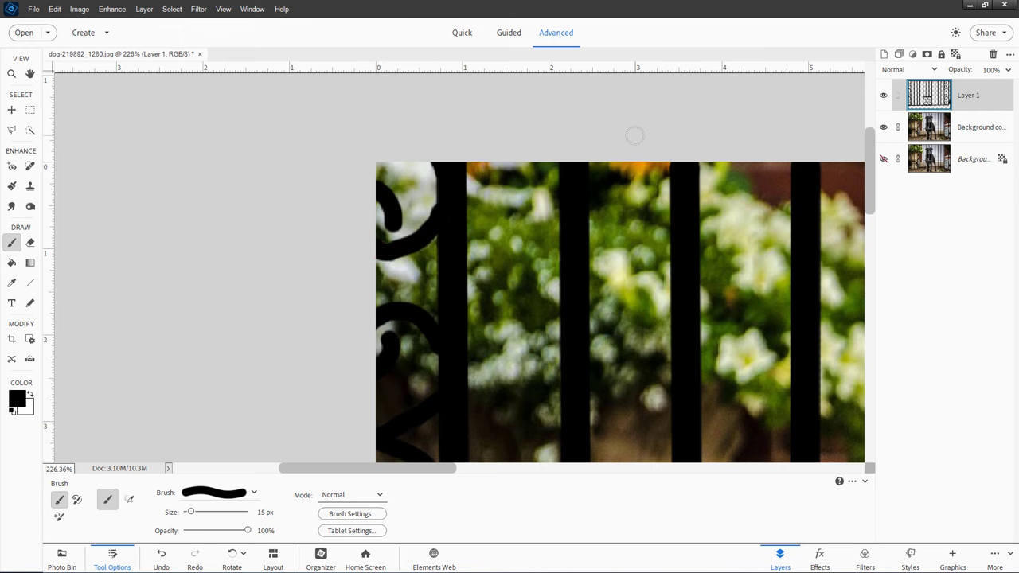
pyautogui.hotkey('ctrl', '0')
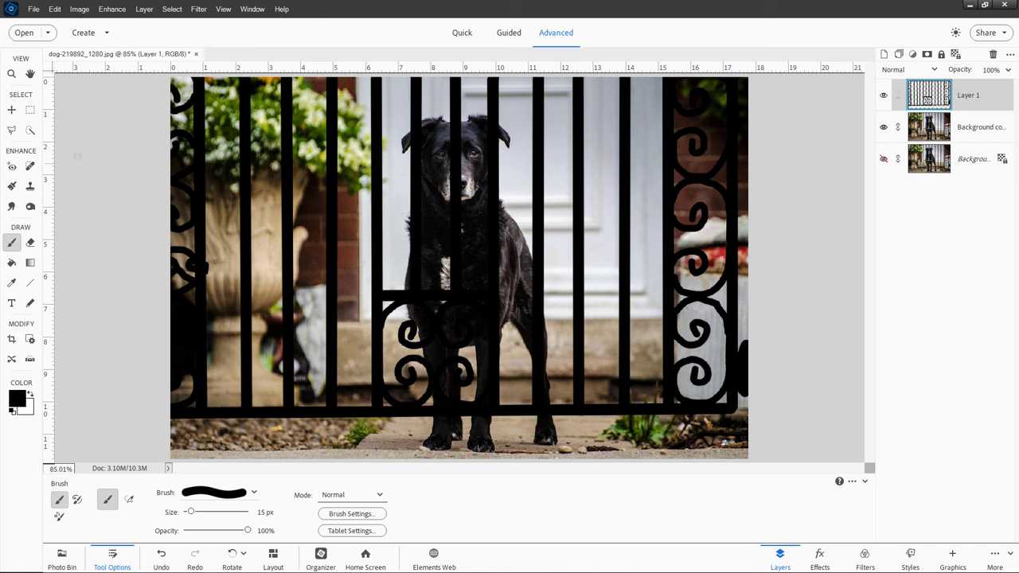
# Load the painted fence strokes of Layer 1 as a selection with the Move tool active
pyautogui.click(11, 110)
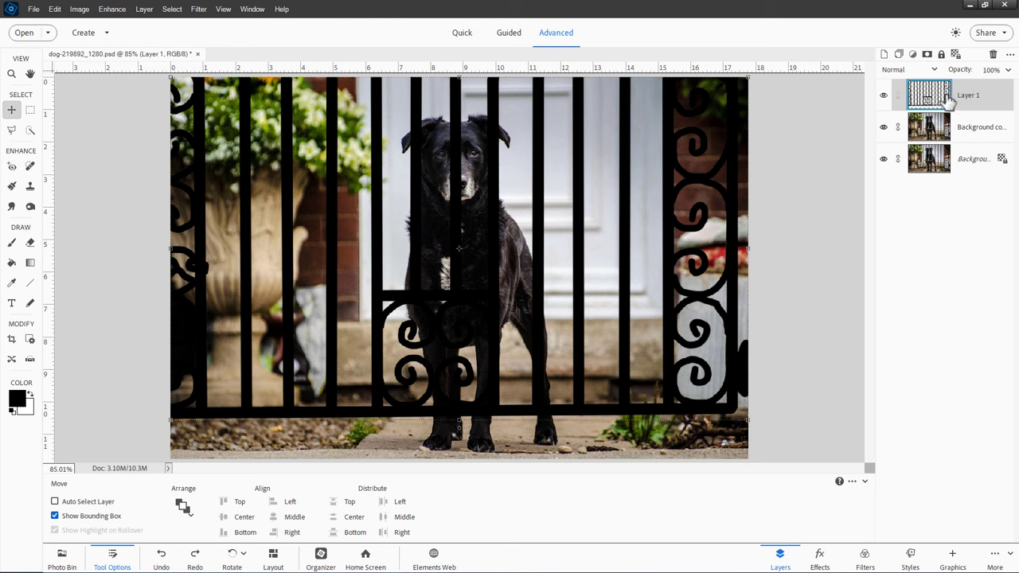
pyautogui.press('ctrl')
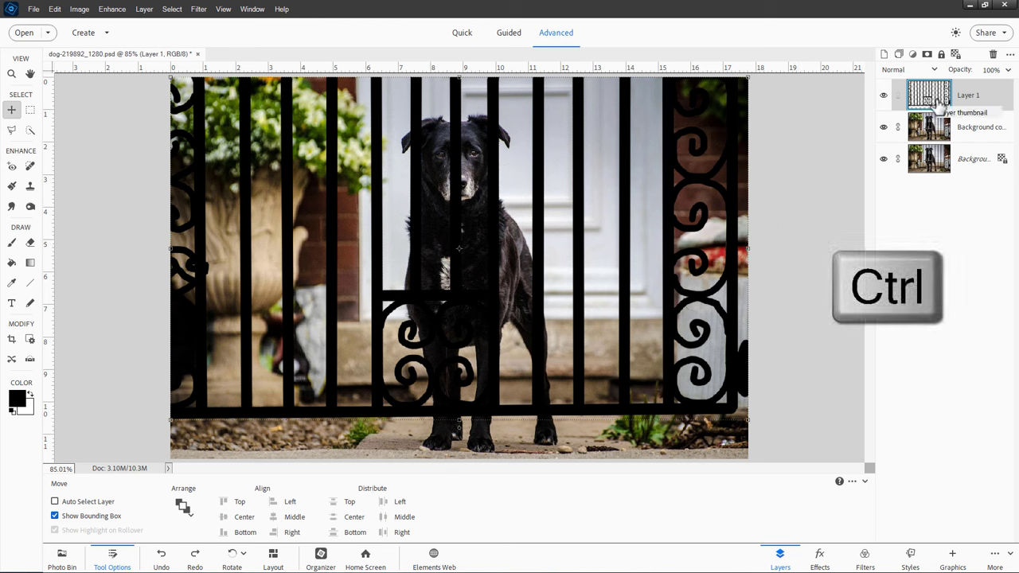
pyautogui.keyDown('ctrl'); pyautogui.click(930, 102); pyautogui.keyUp('ctrl')
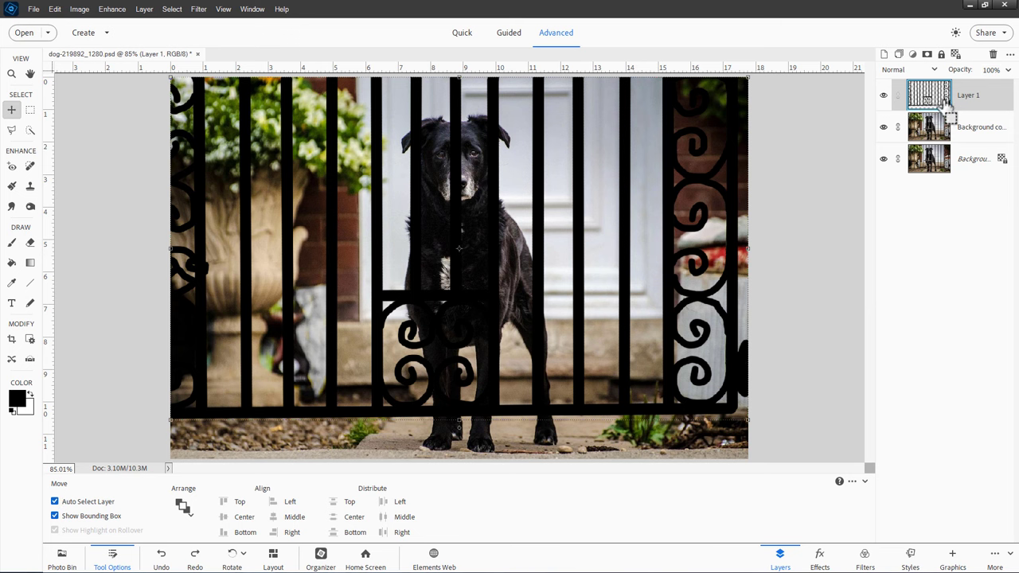
pyautogui.keyDown('ctrl'); pyautogui.click(926, 99); pyautogui.keyUp('ctrl')
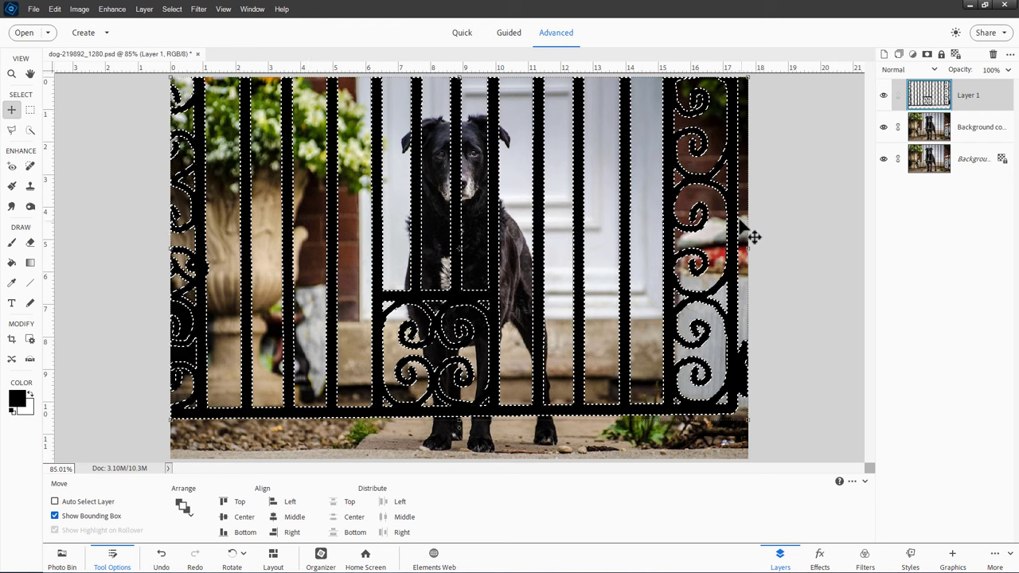
# Hide Layer 1, fill the selection on the Background copy layer using Content-Aware in Normal mode at 100% opacity, and deselect
pyautogui.click(883, 95)
pyautogui.click(963, 135)
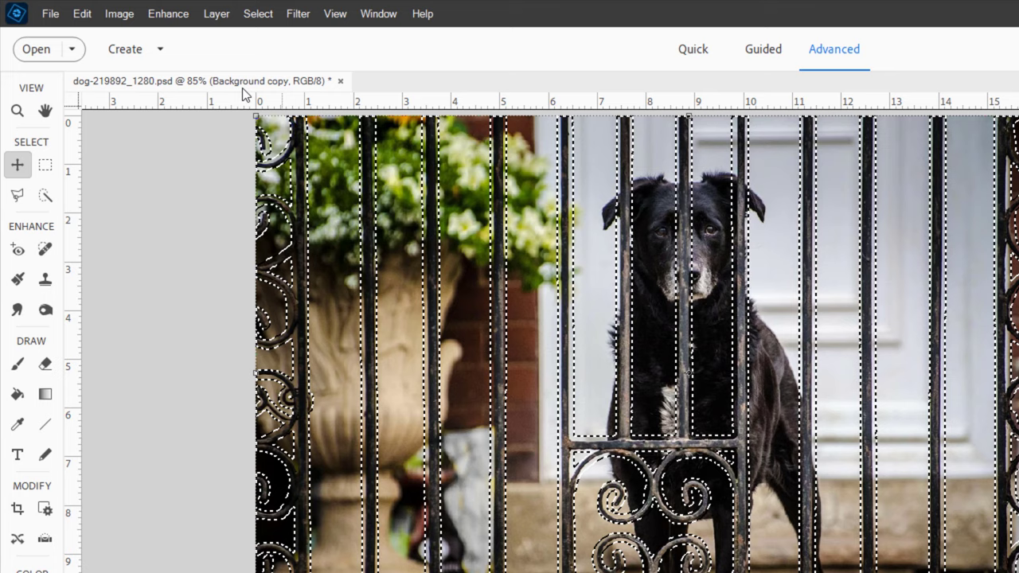
pyautogui.click(82, 13)
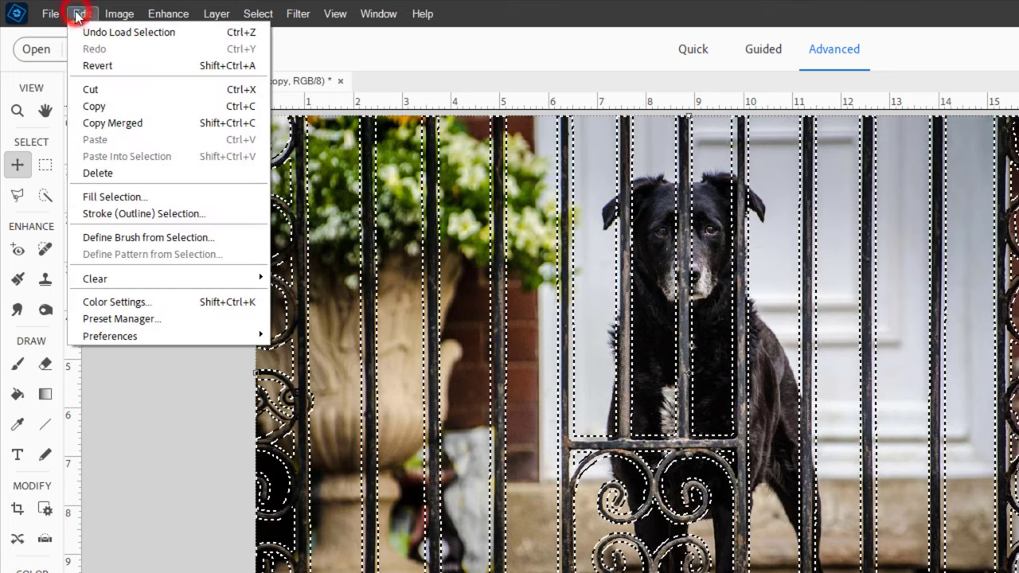
pyautogui.click(127, 198)
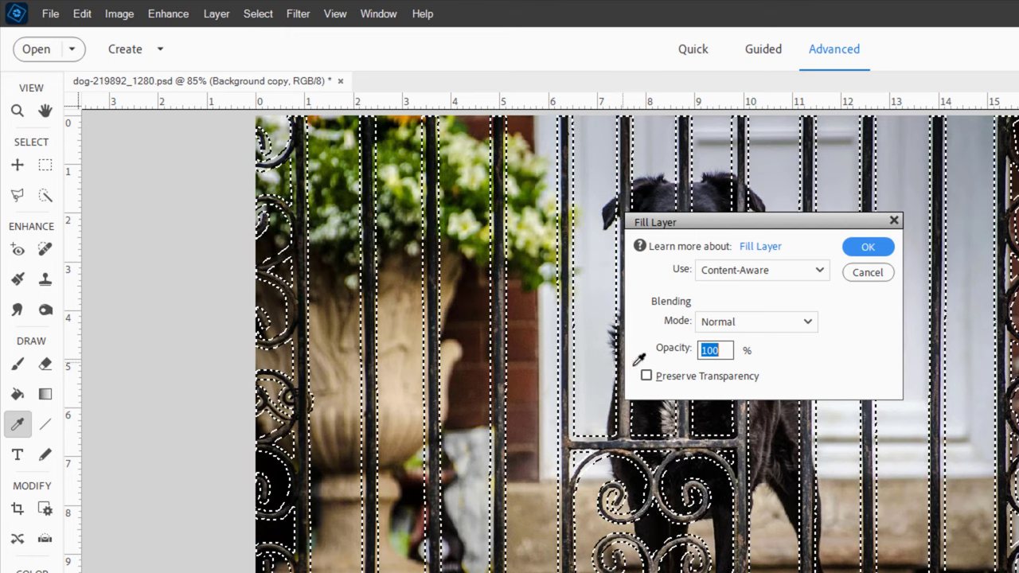
pyautogui.click(868, 248)
pyautogui.press('v')
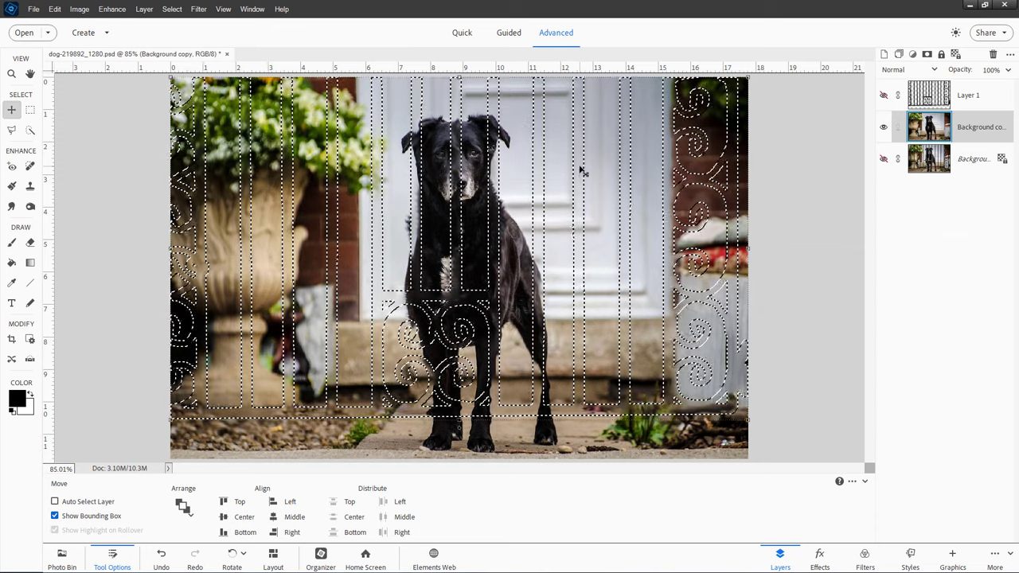
pyautogui.hotkey('ctrl', 'd')
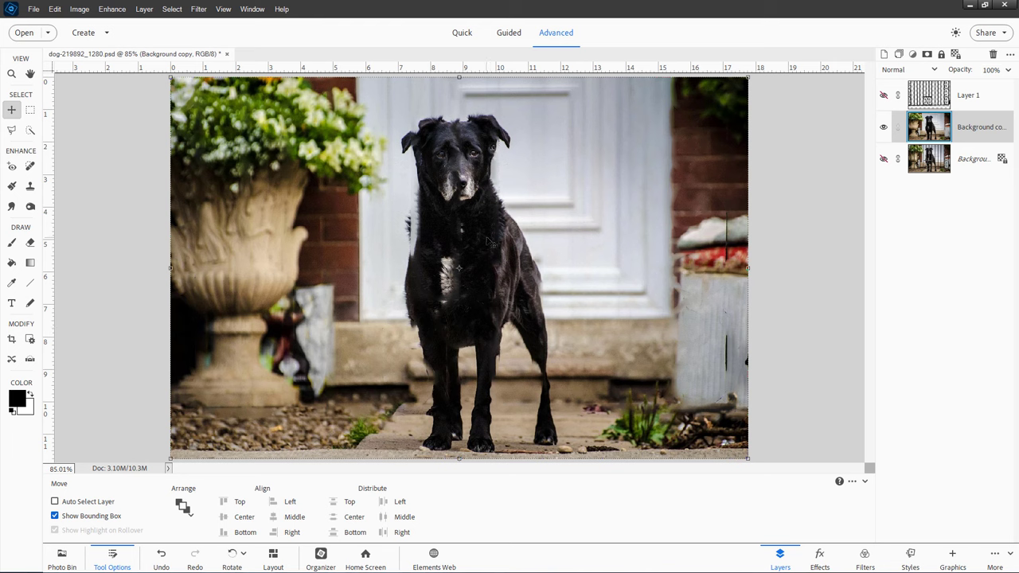
# Toggle the visibility of the Background copy layer to compare the filled photo with the original
pyautogui.click(883, 128)
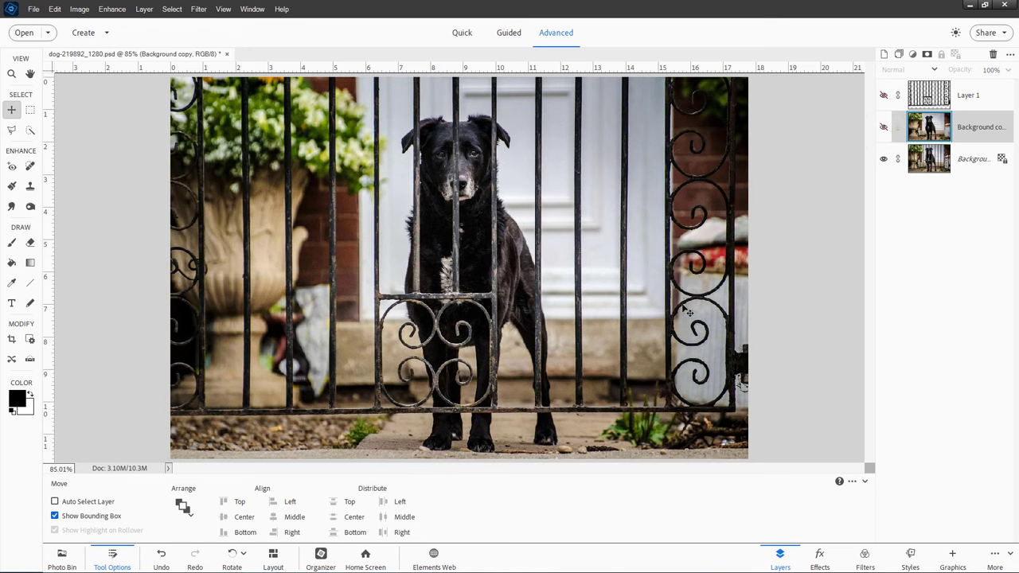
pyautogui.click(883, 127)
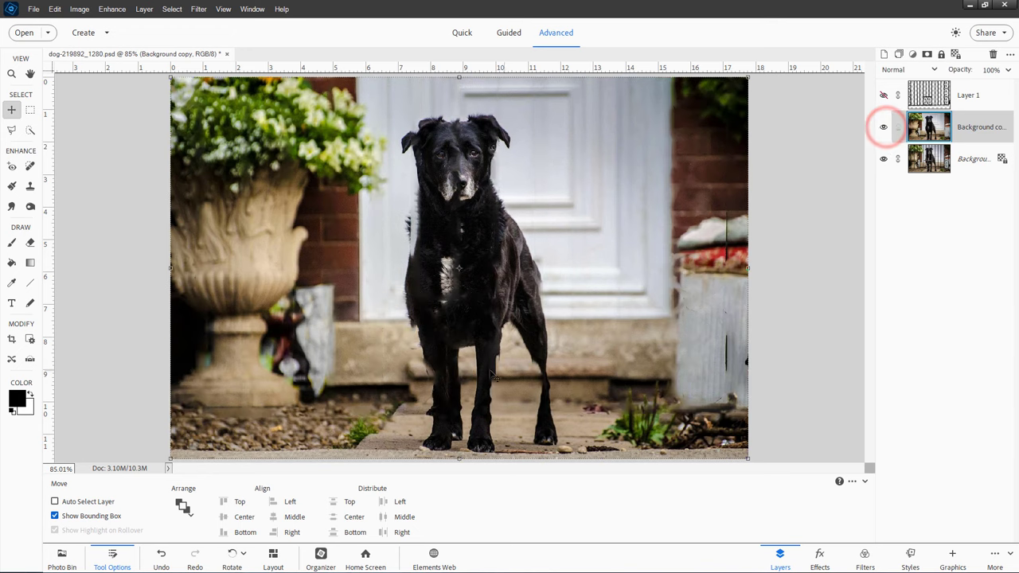
pyautogui.click(883, 127)
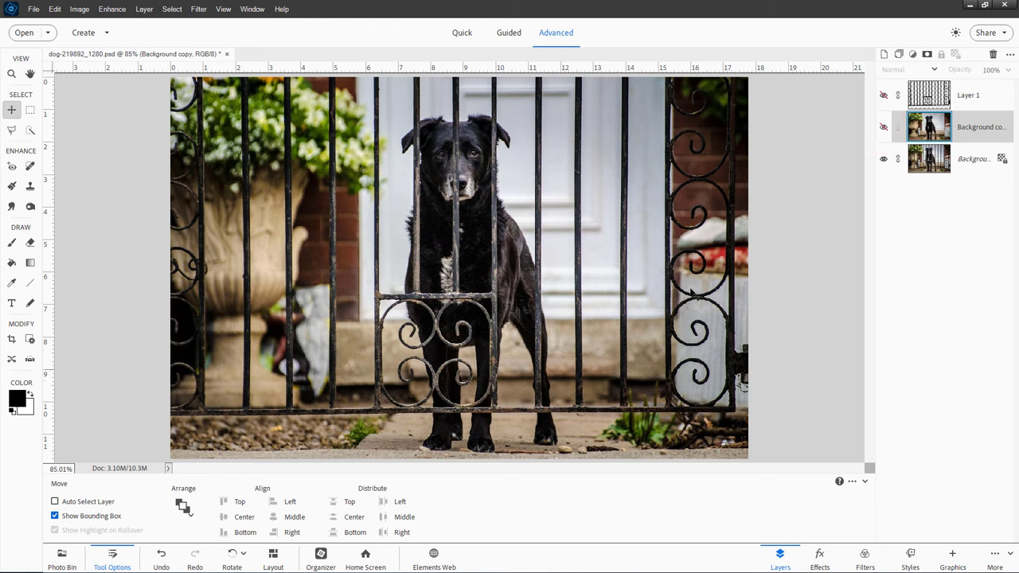
# Compare the fence-free dog with the original photo by repeatedly hiding and showing the Background copy layer, leaving it shown
pyautogui.click(884, 127)
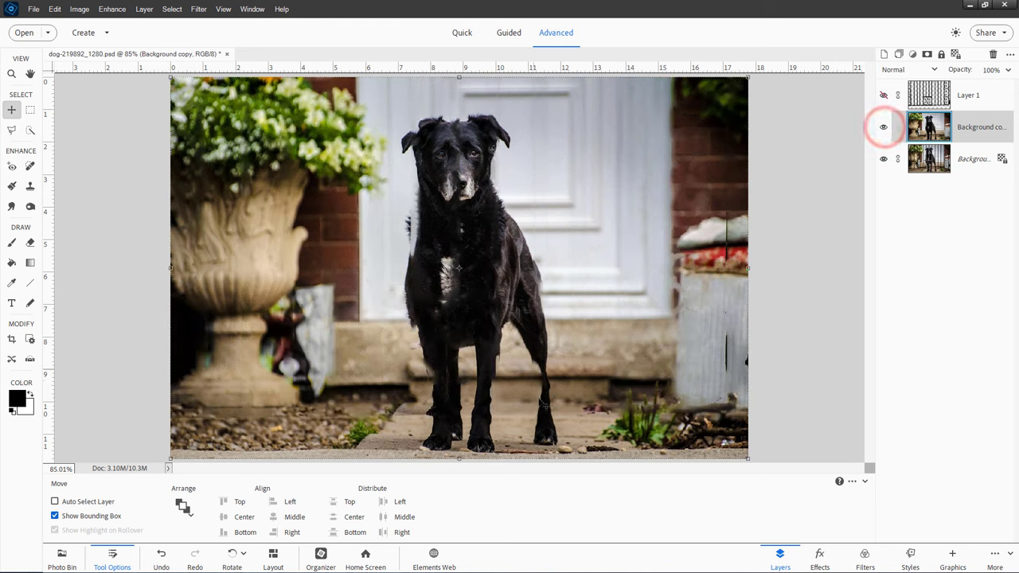
pyautogui.click(884, 128)
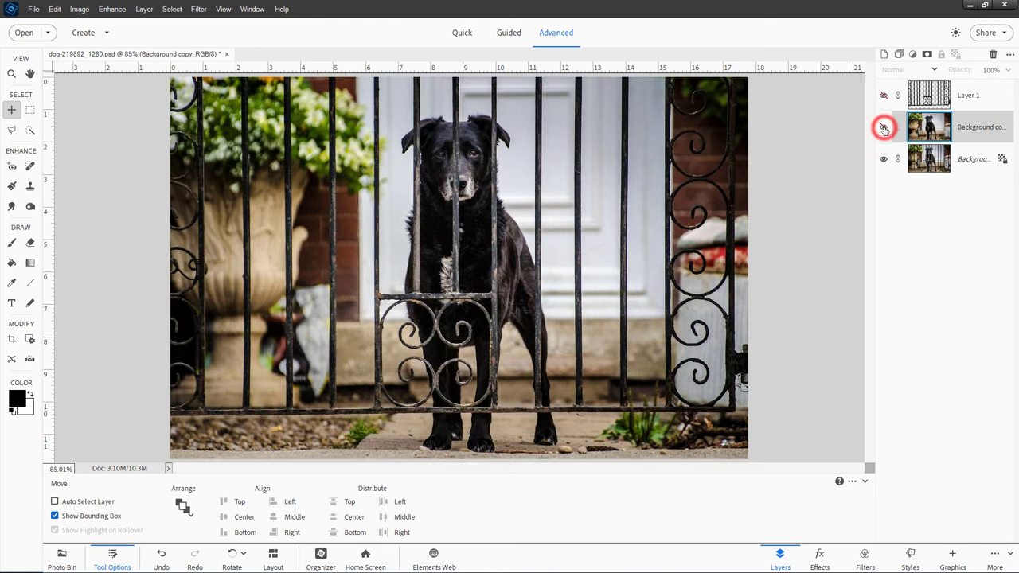
pyautogui.click(884, 129)
pyautogui.click(883, 129)
pyautogui.click(884, 128)
pyautogui.click(884, 128)
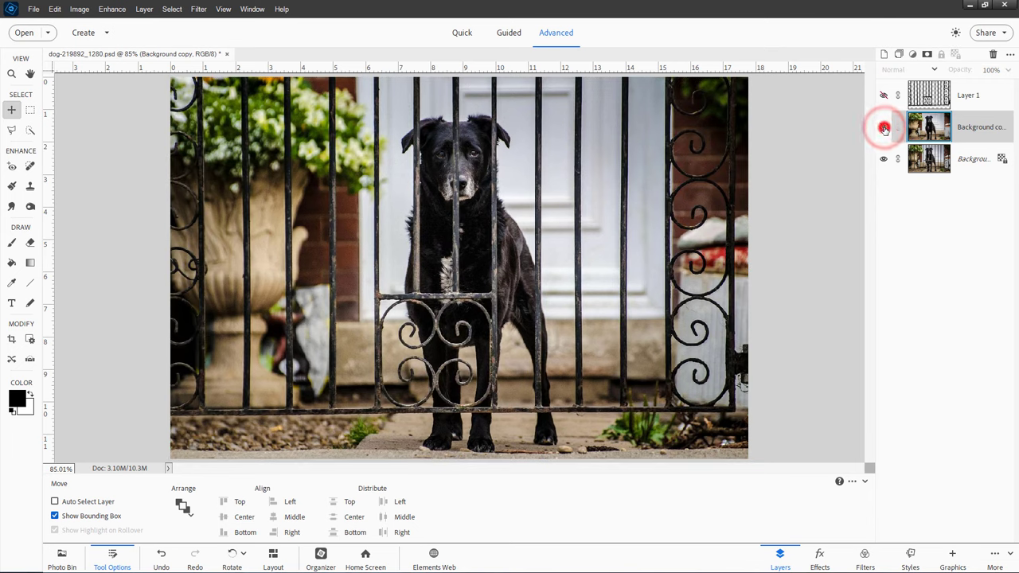
pyautogui.click(883, 129)
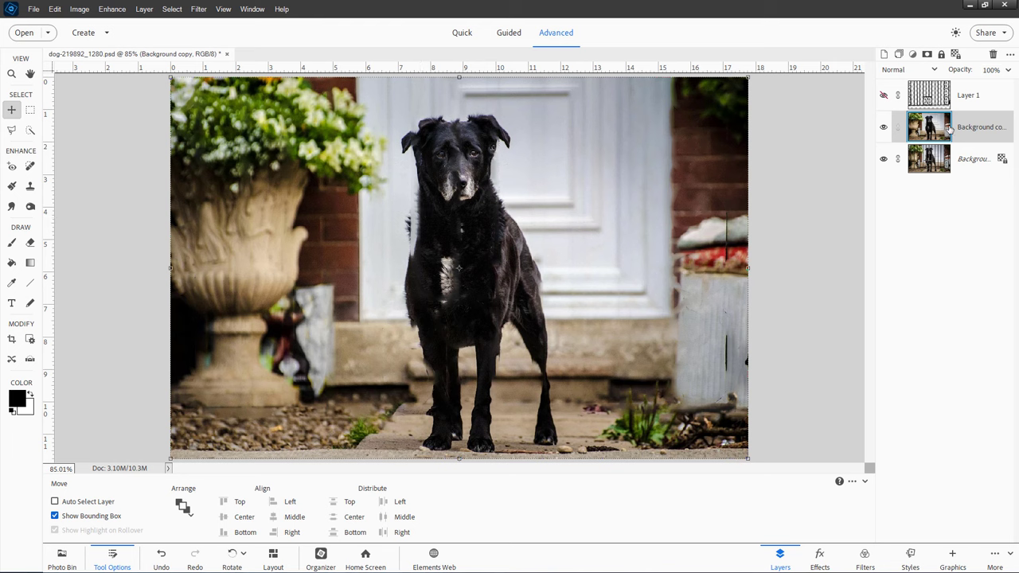
pyautogui.click(884, 128)
pyautogui.click(883, 128)
pyautogui.click(883, 128)
pyautogui.click(884, 128)
# Set up the Clone Stamp with a 25 px brush for retouching the dog's chest and neck on the Background copy layer
pyautogui.scroll(5, 423, 260)
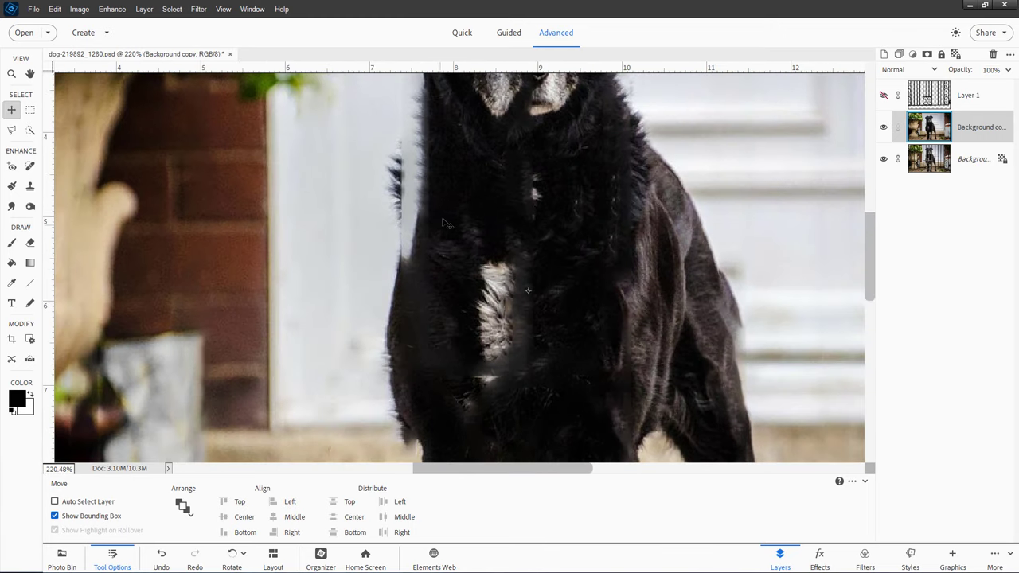
pyautogui.moveTo(444, 212); pyautogui.dragTo(459, 289)
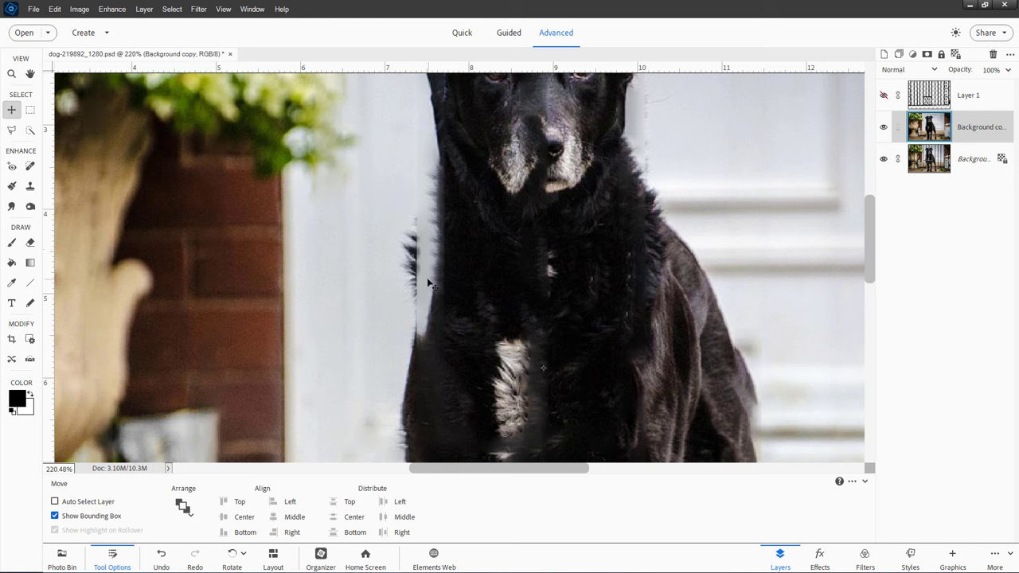
pyautogui.click(30, 243)
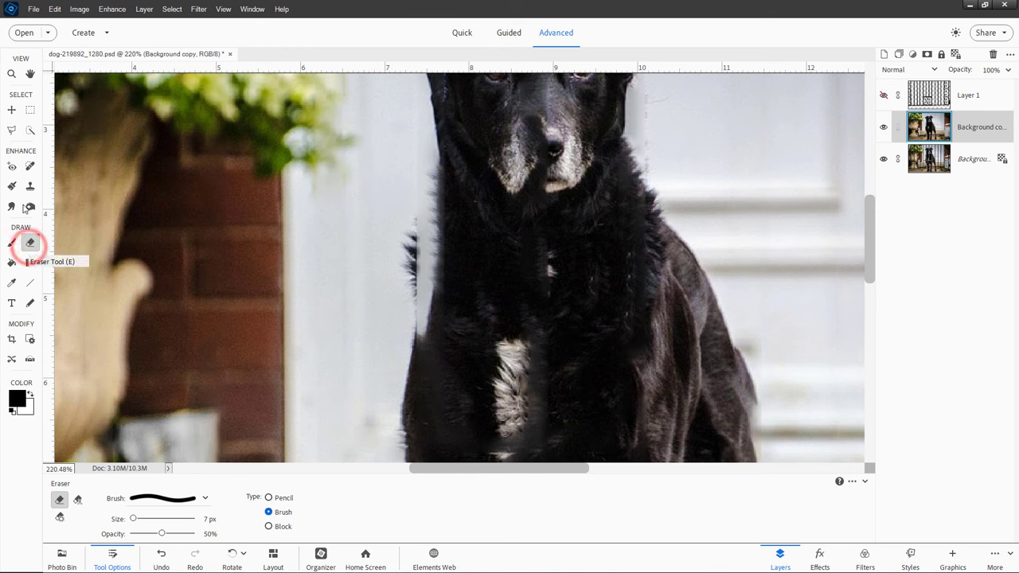
pyautogui.click(30, 166)
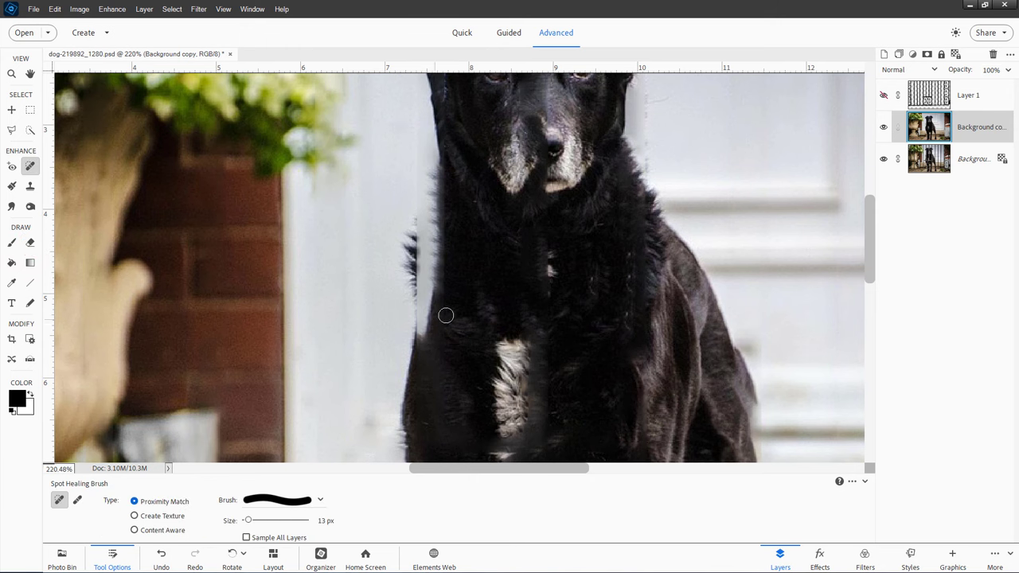
pyautogui.click(30, 186)
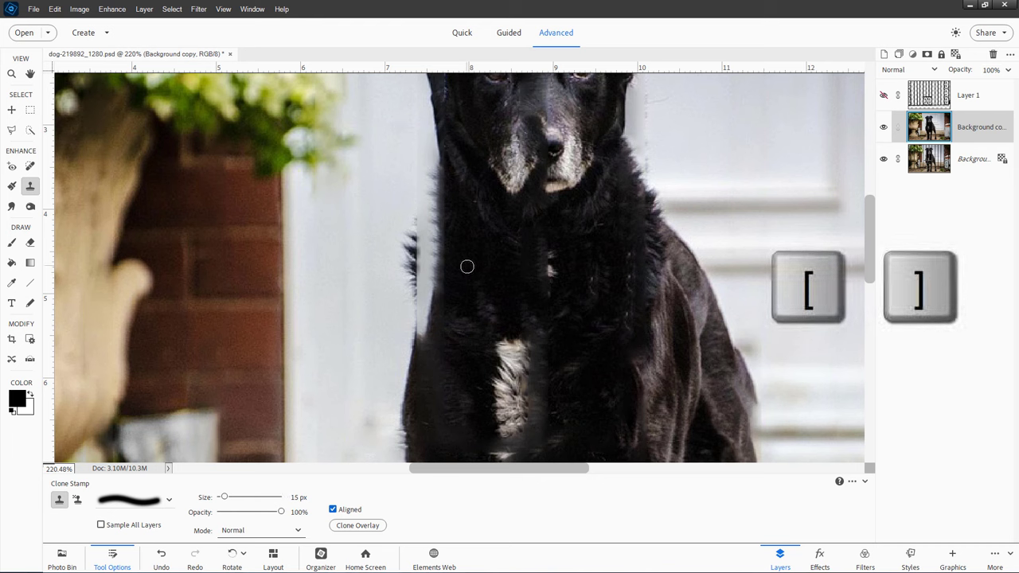
pyautogui.press(']')
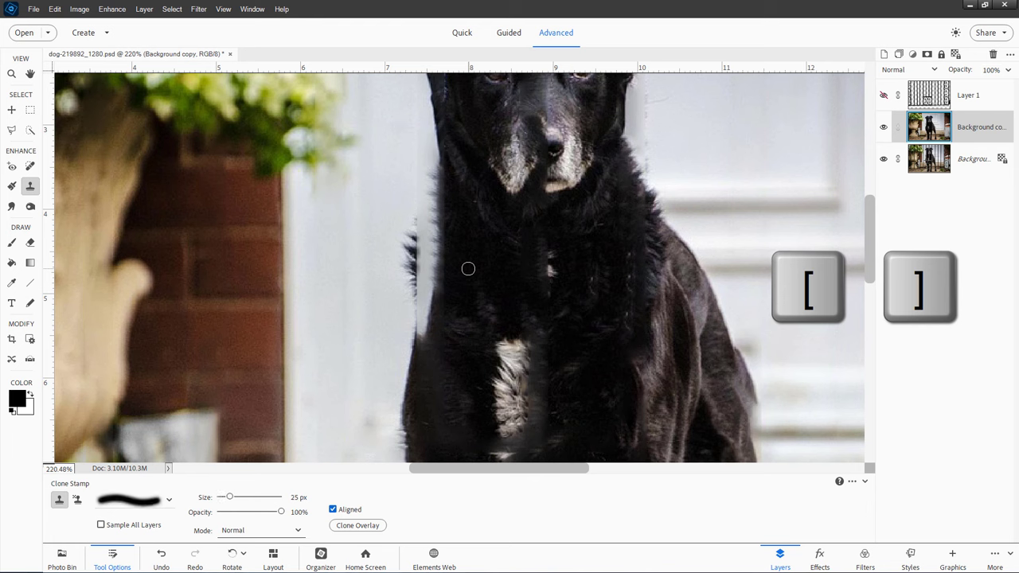
pyautogui.press('[')
pyautogui.press(']')
pyautogui.press(']')
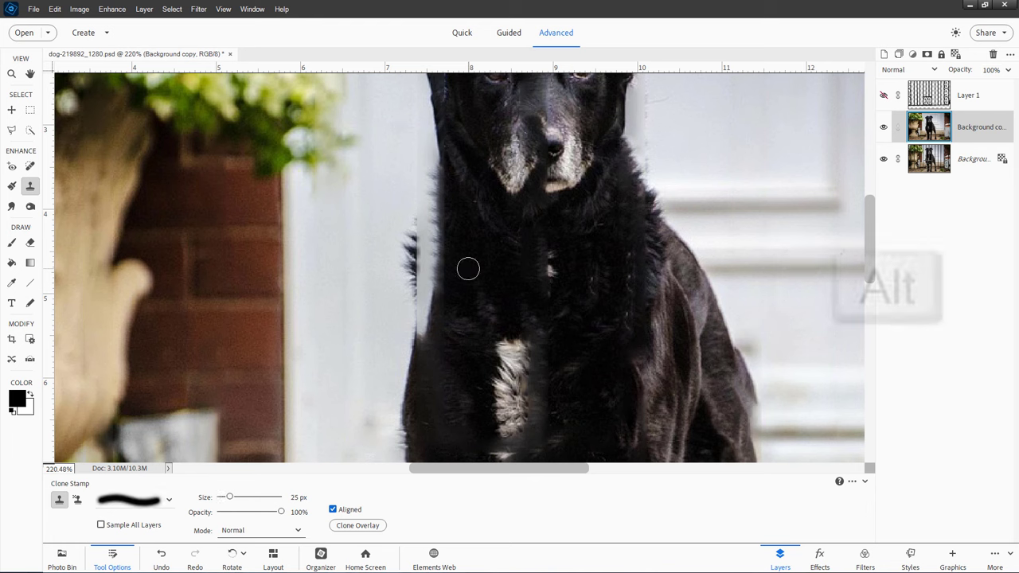
# Clone dark fur over the pale vertical gap along the dog's chest and neck on the side facing the flowers
pyautogui.keyDown('alt'); pyautogui.click(473, 267); pyautogui.keyUp('alt')
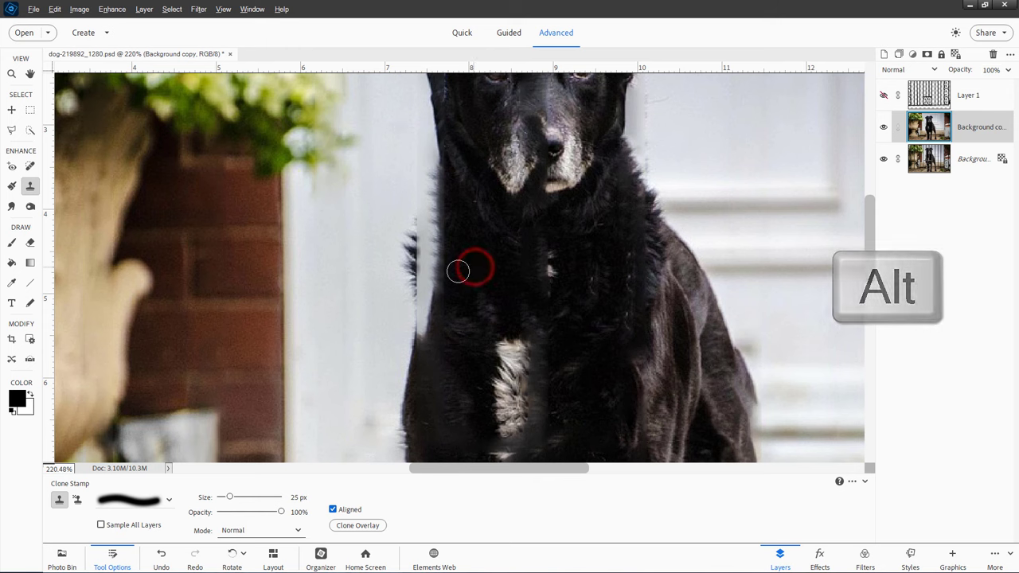
pyautogui.click(437, 262)
pyautogui.moveTo(438, 262)
pyautogui.mouseDown()
pyautogui.moveTo(423, 255)
pyautogui.moveTo(425, 279)
pyautogui.moveTo(425, 234)
pyautogui.moveTo(437, 241)
pyautogui.moveTo(428, 337)
pyautogui.moveTo(430, 279)
pyautogui.moveTo(453, 235)
pyautogui.moveTo(438, 212)
pyautogui.moveTo(433, 221)
pyautogui.moveTo(438, 196)
pyautogui.moveTo(427, 229)
pyautogui.mouseUp()
pyautogui.keyDown('alt'); pyautogui.click(461, 280); pyautogui.keyUp('alt')
pyautogui.keyDown('alt'); pyautogui.click(443, 218); pyautogui.keyUp('alt')
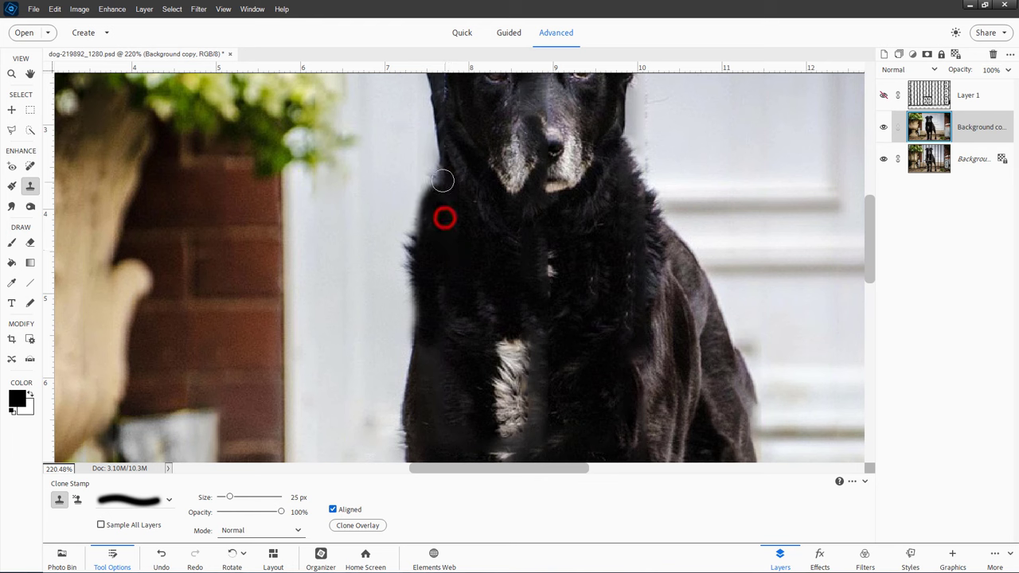
pyautogui.moveTo(441, 176)
pyautogui.mouseDown()
pyautogui.moveTo(435, 199)
pyautogui.moveTo(449, 160)
pyautogui.moveTo(459, 323)
pyautogui.mouseUp()
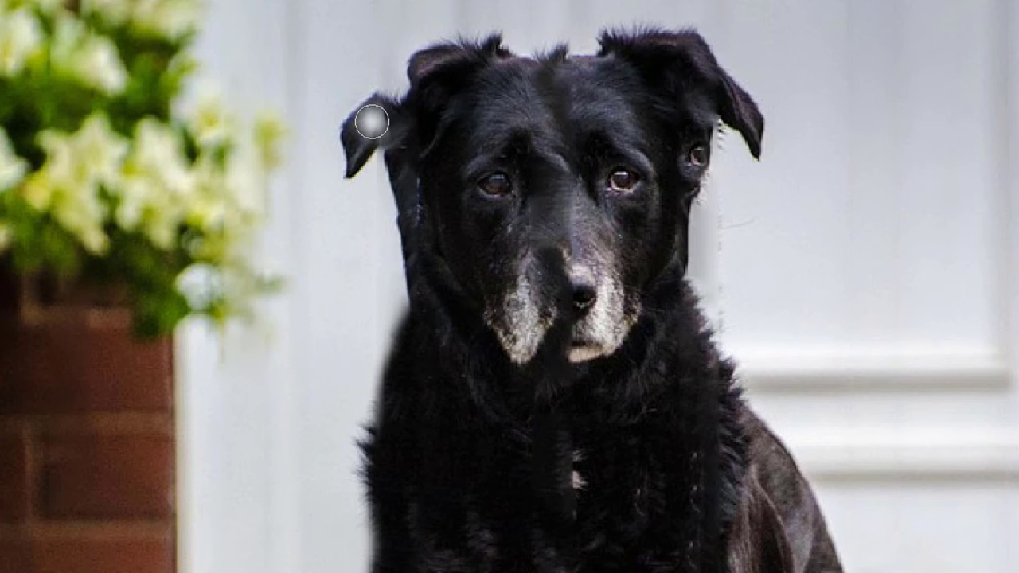
# Reduce the Clone Stamp brush size to suit the dog's ear on the side of the white flowers
pyautogui.press('[')
pyautogui.press('[')
pyautogui.press('[')
pyautogui.press('[')
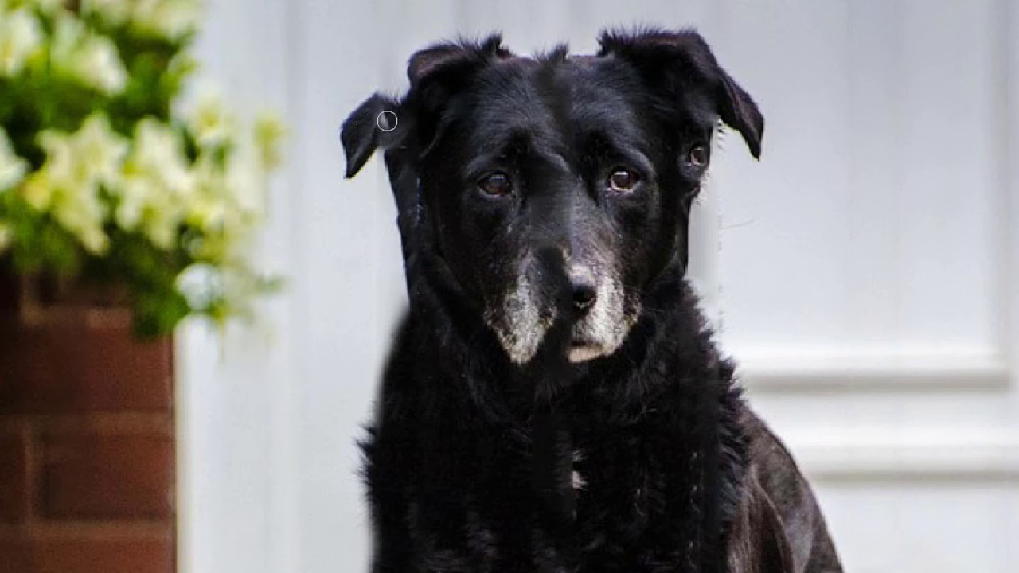
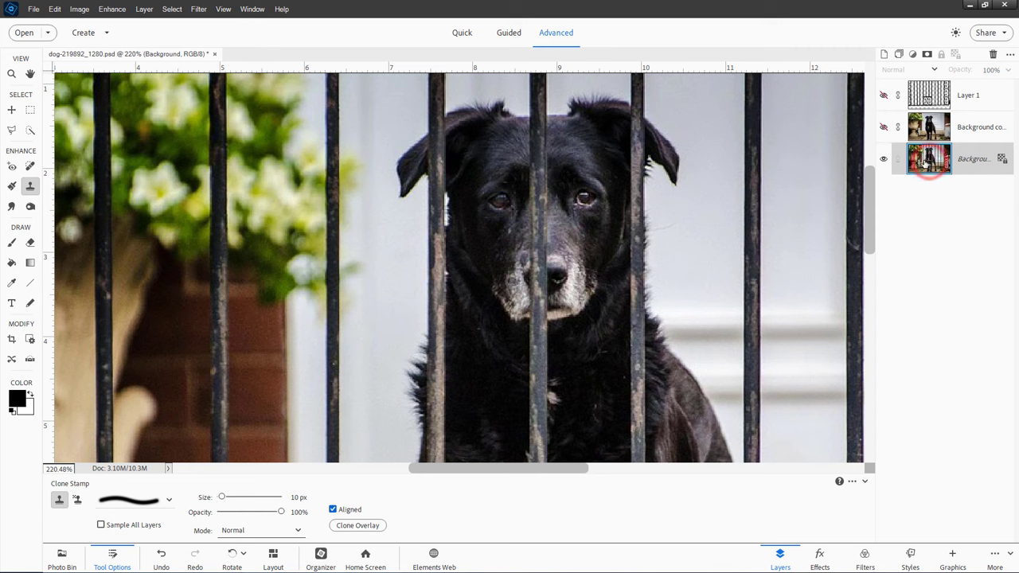
# Compare the Background copy layer with the original photo, leave it visible and make it the active layer
pyautogui.click(882, 127)
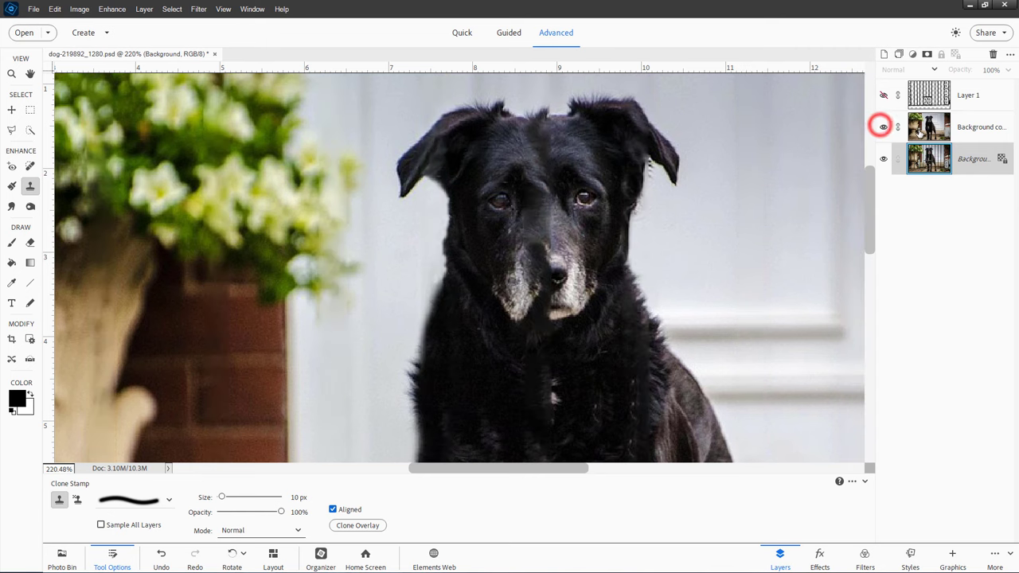
pyautogui.click(883, 126)
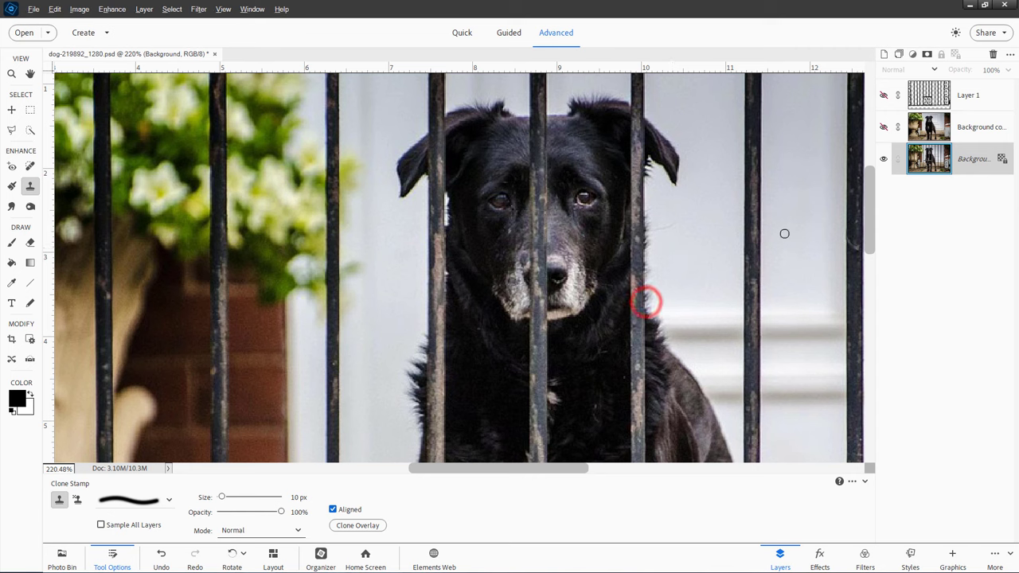
pyautogui.click(883, 127)
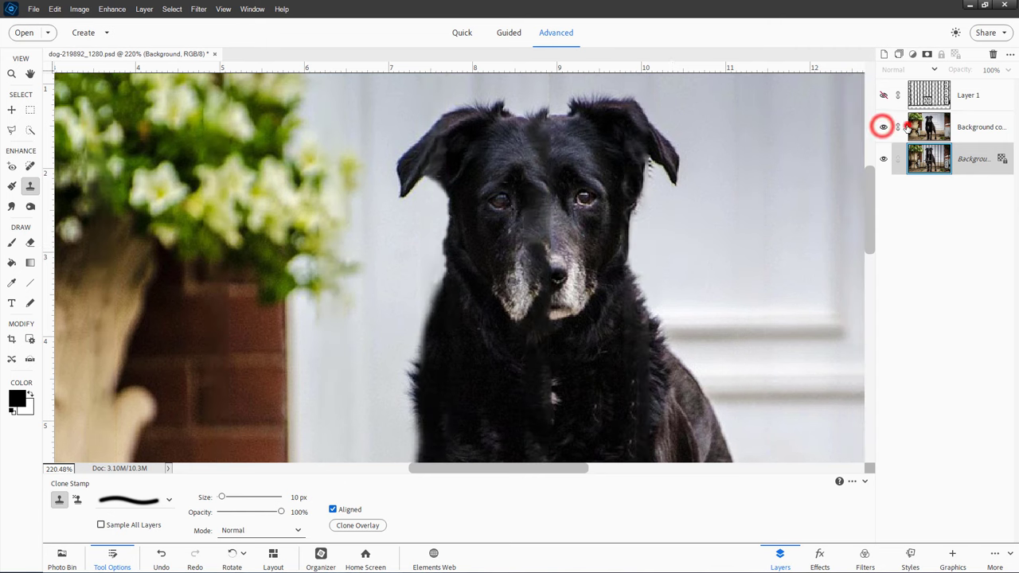
pyautogui.click(905, 126)
# Clone dark fur with a 10 px brush along the neck edge below the ear farther from the flowers
pyautogui.click(639, 279)
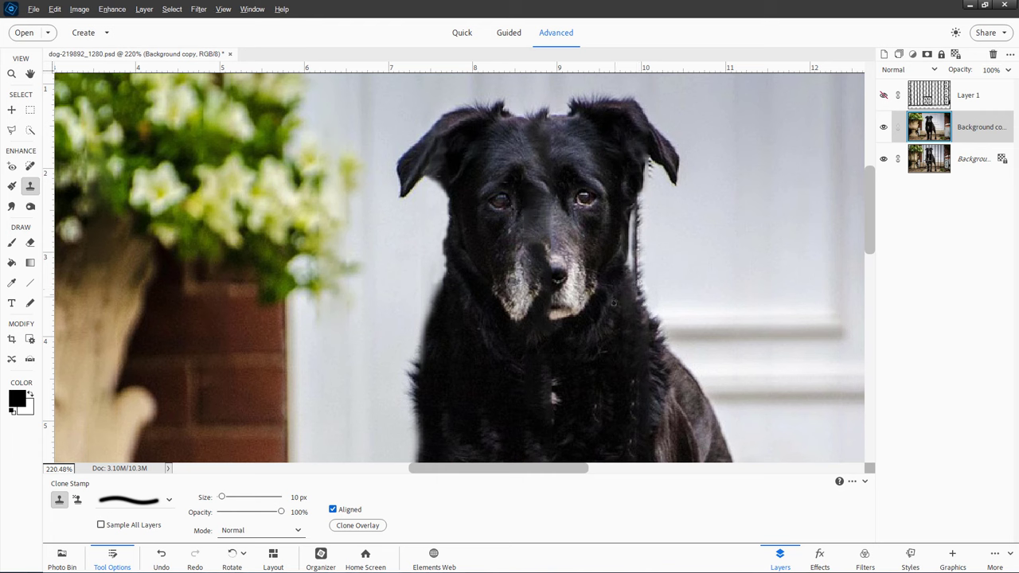
pyautogui.moveTo(622, 275)
pyautogui.mouseDown()
pyautogui.moveTo(629, 263)
pyautogui.moveTo(618, 290)
pyautogui.moveTo(633, 228)
pyautogui.mouseUp()
pyautogui.keyDown('alt'); pyautogui.click(612, 282); pyautogui.keyUp('alt')
pyautogui.moveTo(615, 276)
pyautogui.mouseDown()
pyautogui.moveTo(626, 220)
pyautogui.moveTo(644, 231)
pyautogui.mouseUp()
# Clone small patches of the white door over the cheek and neck edge to shape a natural fur outline
pyautogui.keyDown('alt'); pyautogui.click(664, 228); pyautogui.keyUp('alt')
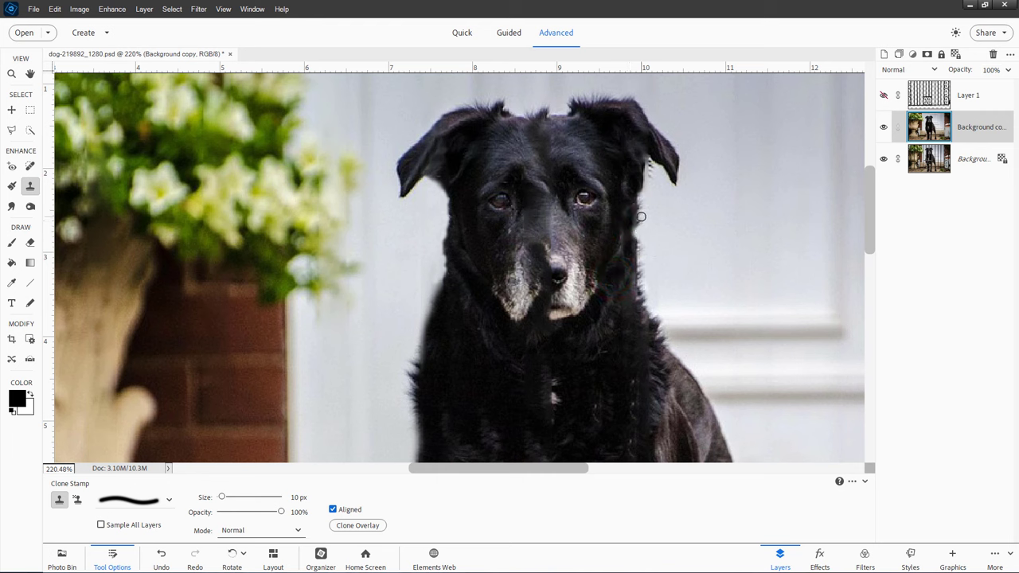
pyautogui.click(641, 217)
pyautogui.click(643, 216)
pyautogui.click(638, 198)
pyautogui.keyDown('alt'); pyautogui.click(652, 237); pyautogui.keyUp('alt')
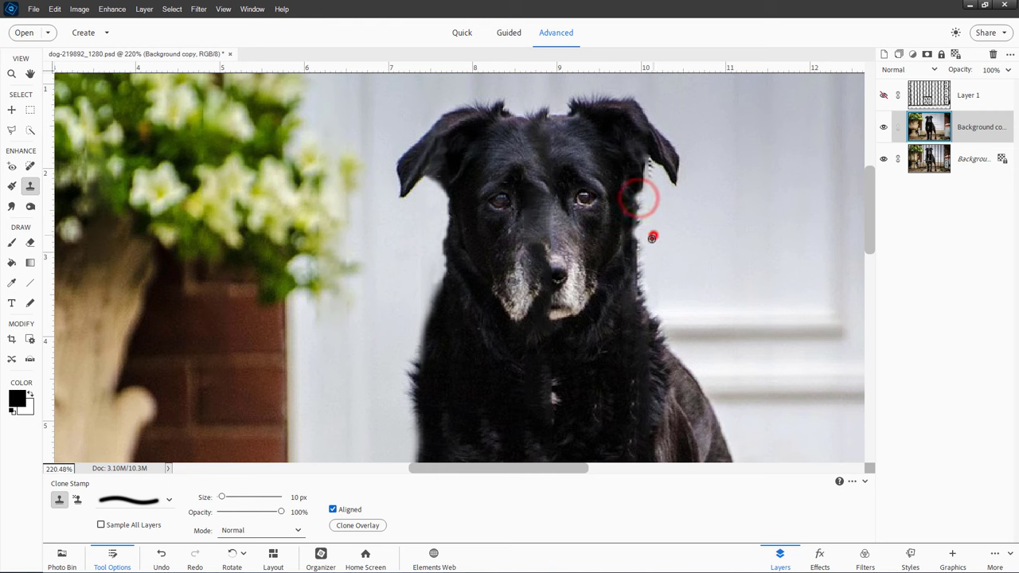
pyautogui.click(639, 257)
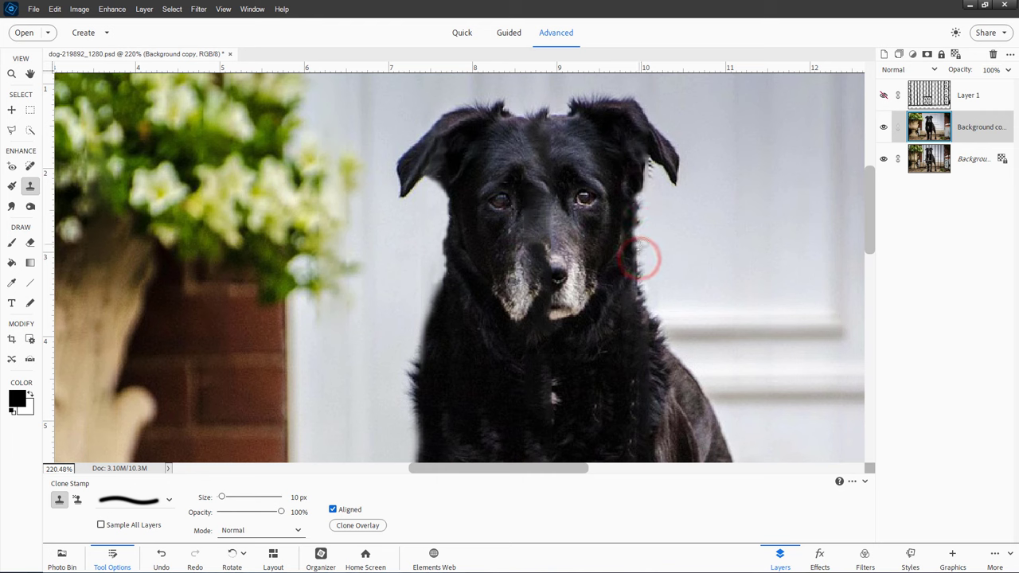
pyautogui.keyDown('alt'); pyautogui.click(658, 250); pyautogui.keyUp('alt')
pyautogui.click(634, 261)
pyautogui.keyDown('alt'); pyautogui.click(661, 270); pyautogui.keyUp('alt')
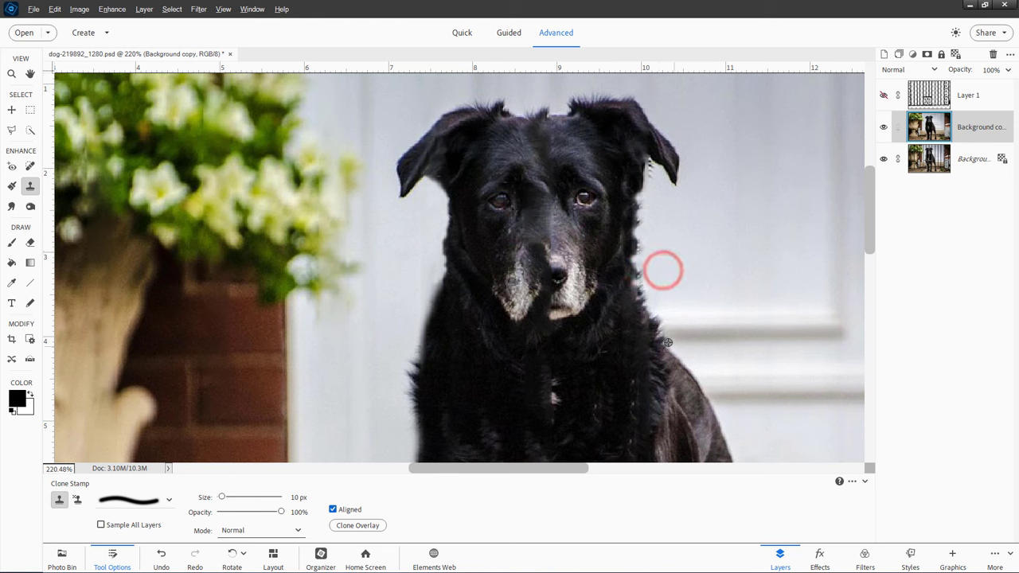
# Refine the fur outline where the neck meets the shoulder on the door side with short Clone Stamp dabs
pyautogui.click(653, 327)
pyautogui.click(645, 307)
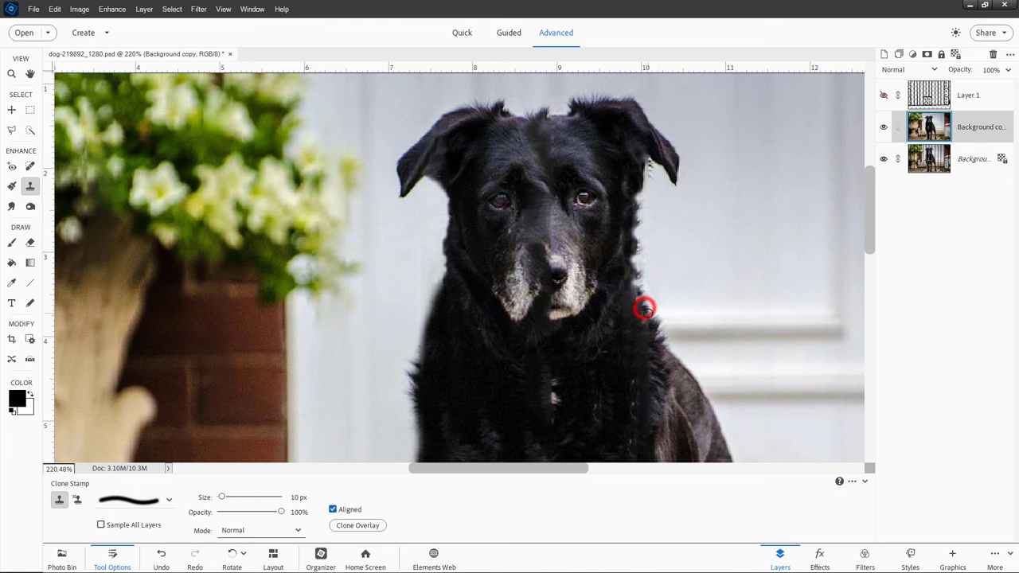
pyautogui.click(650, 313)
pyautogui.keyDown('alt'); pyautogui.click(655, 318); pyautogui.keyUp('alt')
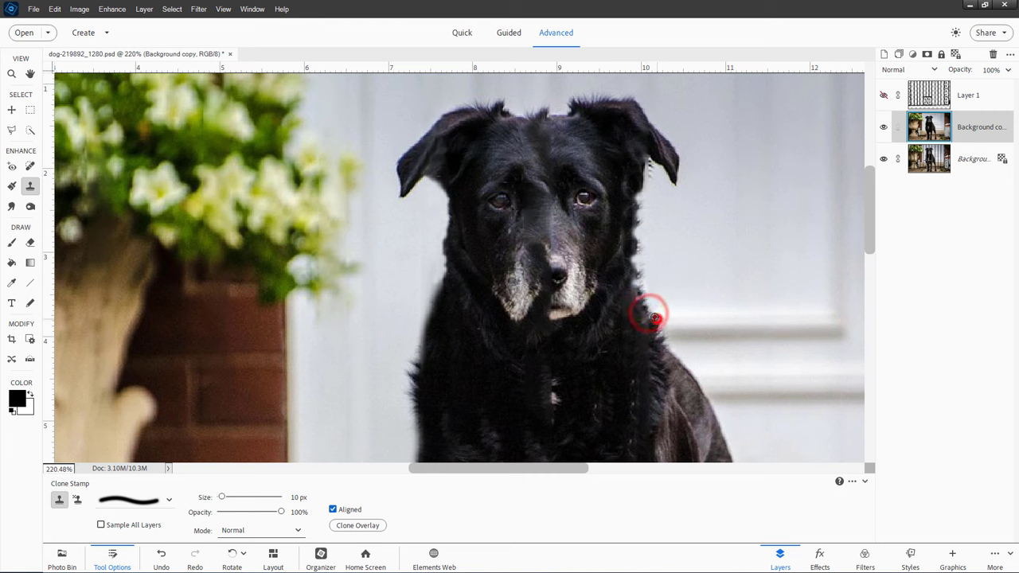
pyautogui.click(633, 281)
pyautogui.click(659, 322)
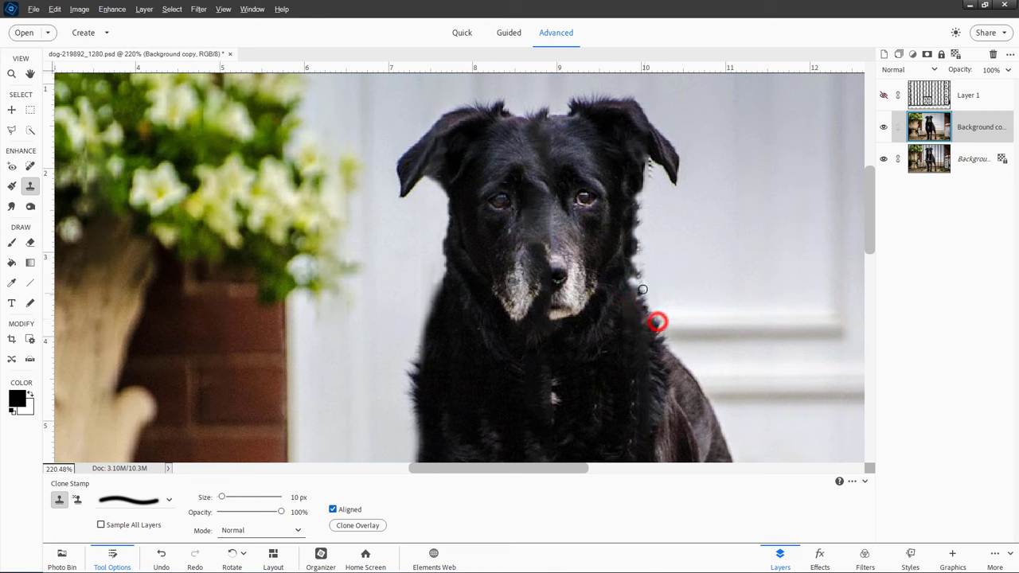
pyautogui.click(631, 278)
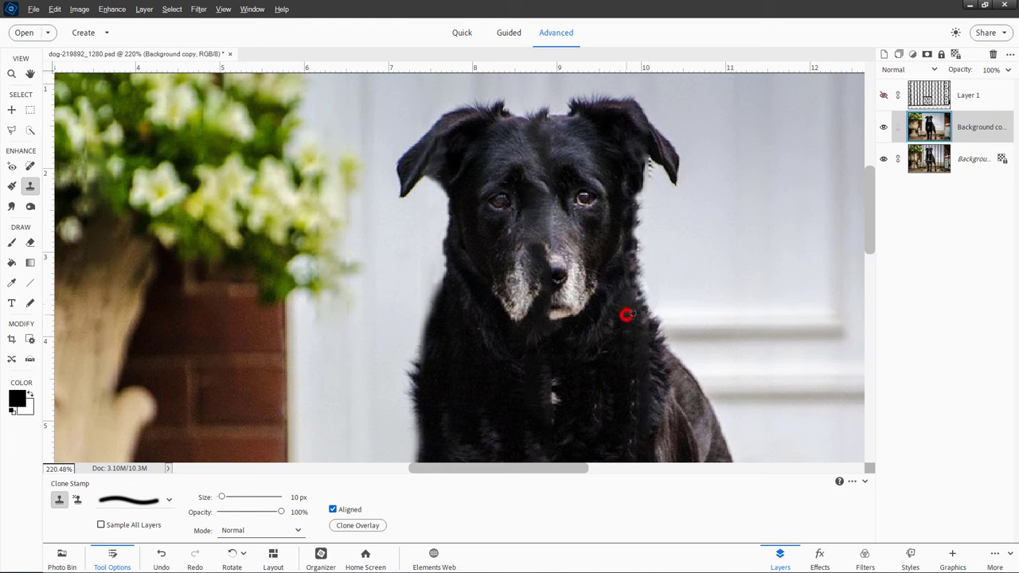
pyautogui.click(640, 301)
pyautogui.click(636, 303)
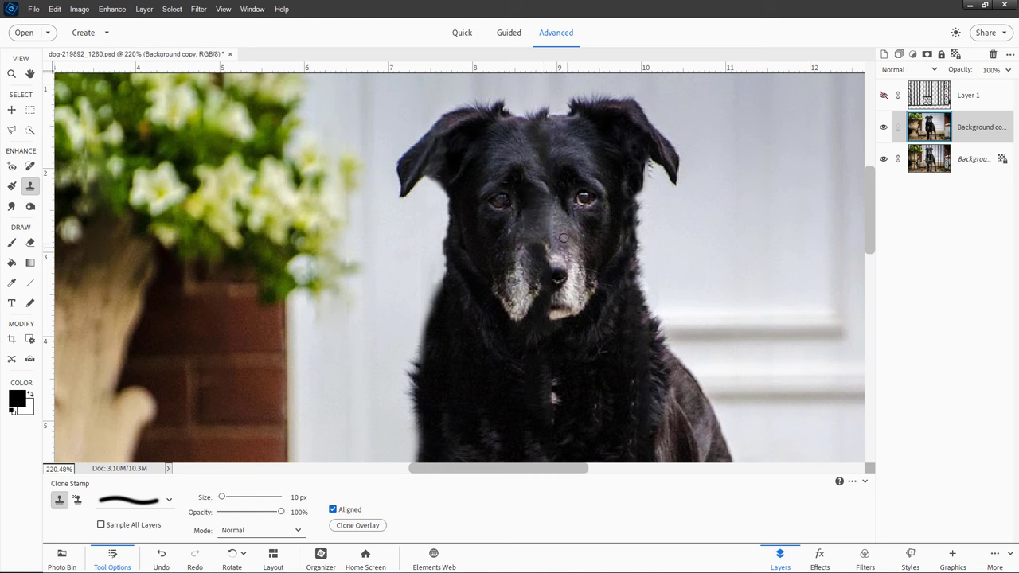
# Clone nearby fur with a 20 px brush over the dark band on the nose bridge and the adjoining grey muzzle
pyautogui.press(']')
pyautogui.press(']')
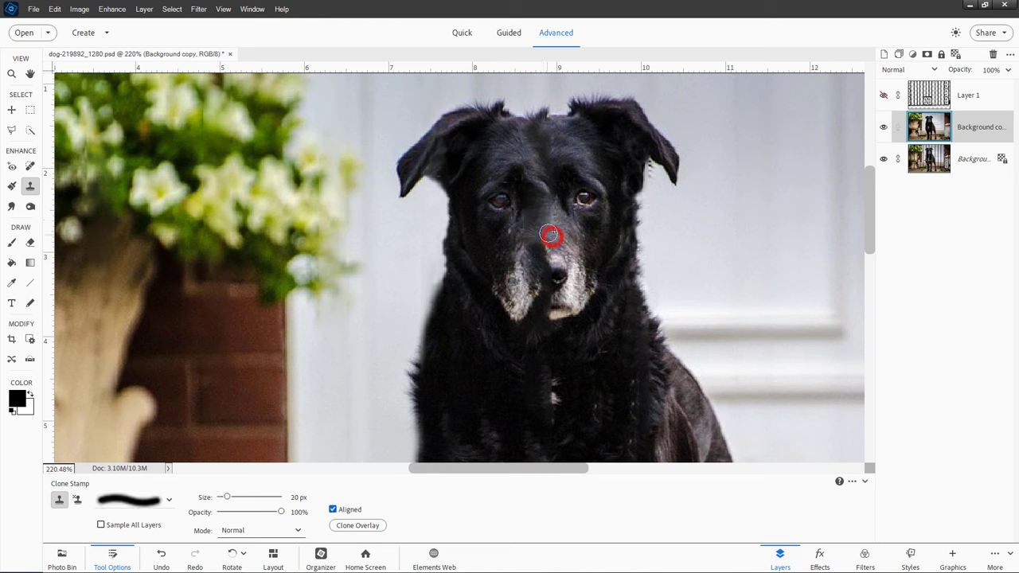
pyautogui.click(556, 223)
pyautogui.keyDown('alt'); pyautogui.click(567, 233); pyautogui.keyUp('alt')
pyautogui.moveTo(546, 231)
pyautogui.mouseDown()
pyautogui.moveTo(562, 227)
pyautogui.moveTo(542, 213)
pyautogui.moveTo(535, 219)
pyautogui.moveTo(549, 223)
pyautogui.moveTo(533, 216)
pyautogui.moveTo(557, 231)
pyautogui.moveTo(522, 219)
pyautogui.moveTo(544, 208)
pyautogui.moveTo(555, 230)
pyautogui.moveTo(547, 213)
pyautogui.mouseUp()
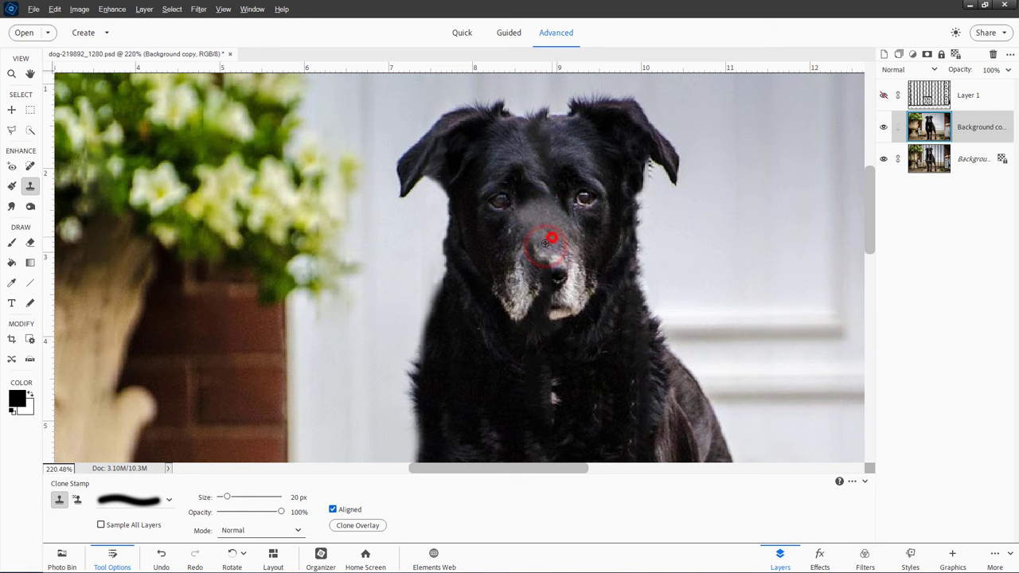
pyautogui.click(532, 246)
pyautogui.keyDown('alt'); pyautogui.click(520, 285); pyautogui.keyUp('alt')
pyautogui.moveTo(527, 276)
pyautogui.mouseDown()
pyautogui.moveTo(524, 265)
pyautogui.moveTo(528, 321)
pyautogui.mouseUp()
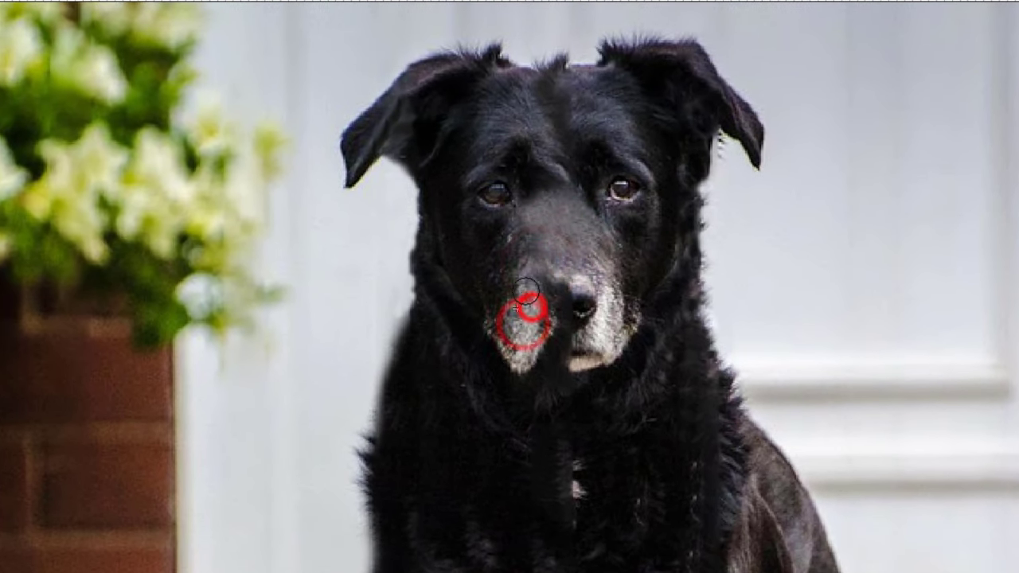
# Rebuild the missing part of the nose and the dark gap beneath it by cloning nearby muzzle and nose areas with the Clone Stamp
pyautogui.keyDown('alt'); pyautogui.click(528, 330); pyautogui.keyUp('alt')
pyautogui.moveTo(540, 281)
pyautogui.mouseDown()
pyautogui.moveTo(521, 315)
pyautogui.moveTo(532, 279)
pyautogui.moveTo(588, 308)
pyautogui.moveTo(553, 305)
pyautogui.moveTo(556, 294)
pyautogui.moveTo(573, 325)
pyautogui.mouseUp()
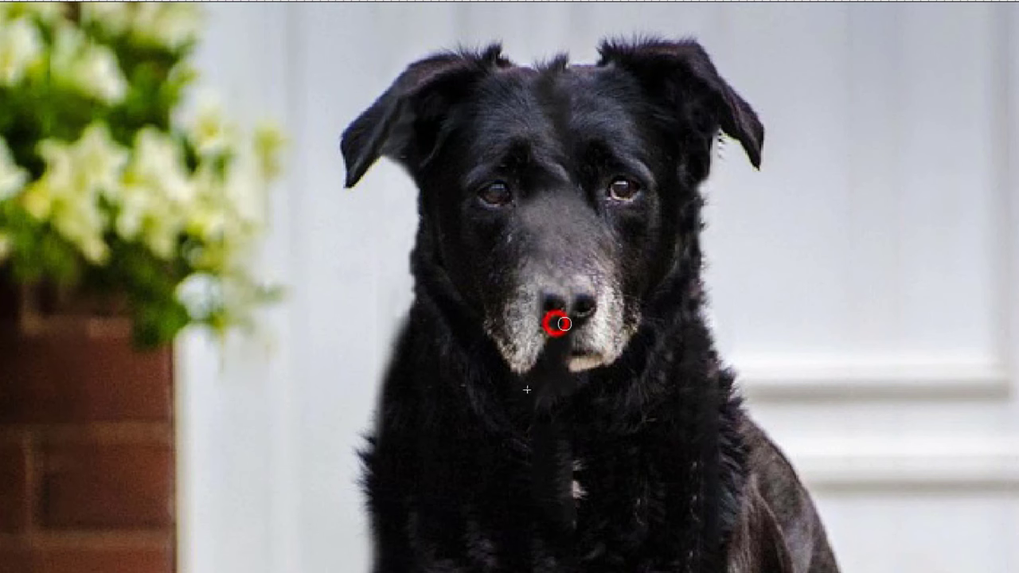
pyautogui.moveTo(565, 324)
pyautogui.mouseDown()
pyautogui.moveTo(556, 312)
pyautogui.moveTo(557, 332)
pyautogui.mouseUp()
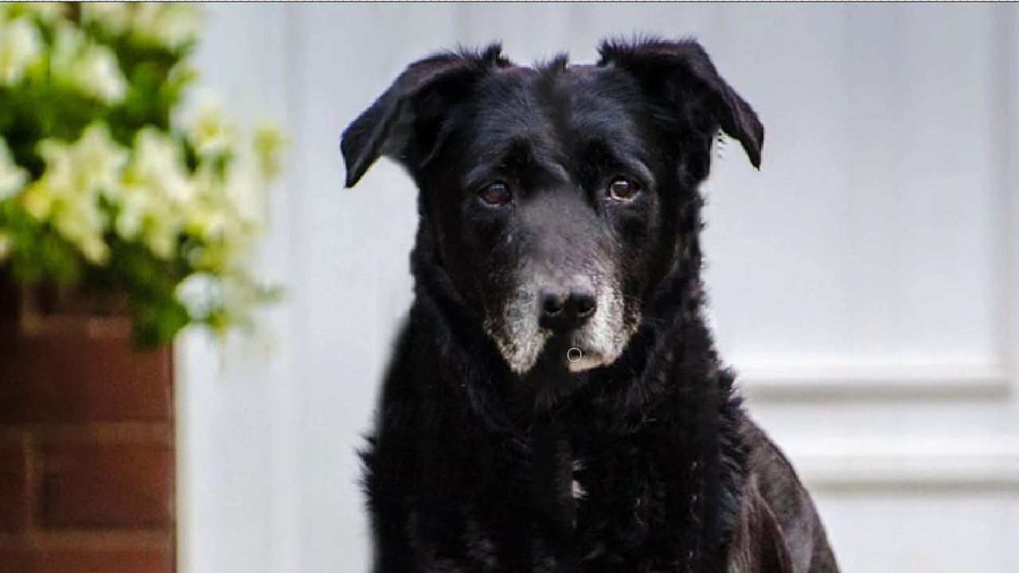
pyautogui.moveTo(567, 356); pyautogui.dragTo(573, 354)
pyautogui.moveTo(545, 308); pyautogui.dragTo(553, 298)
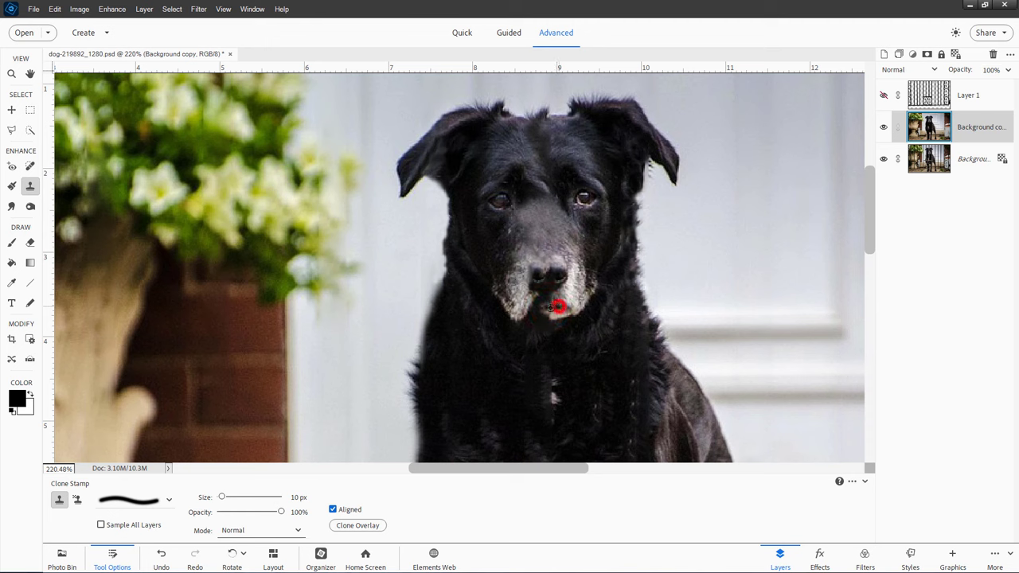
# Compare the retouched Background copy with the original fenced photo by toggling the copy's visibility, and leave the copy shown and selected
pyautogui.click(886, 129)
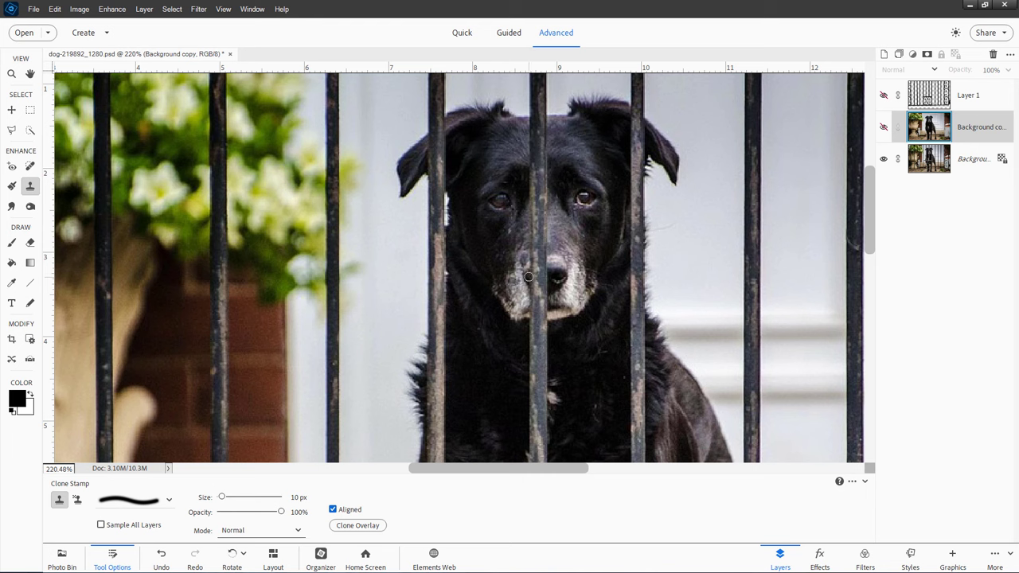
pyautogui.click(916, 160)
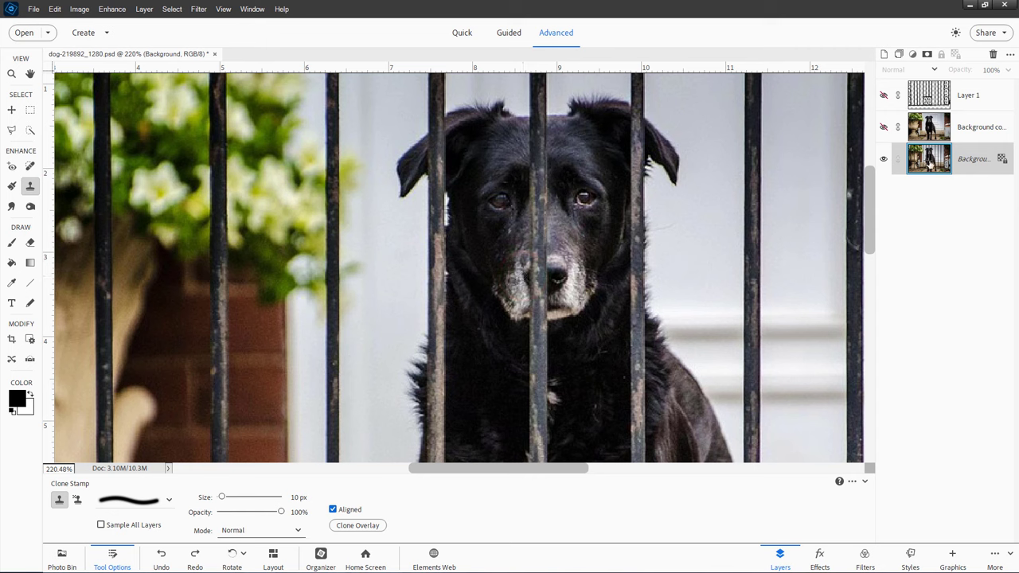
pyautogui.click(943, 128)
pyautogui.click(883, 127)
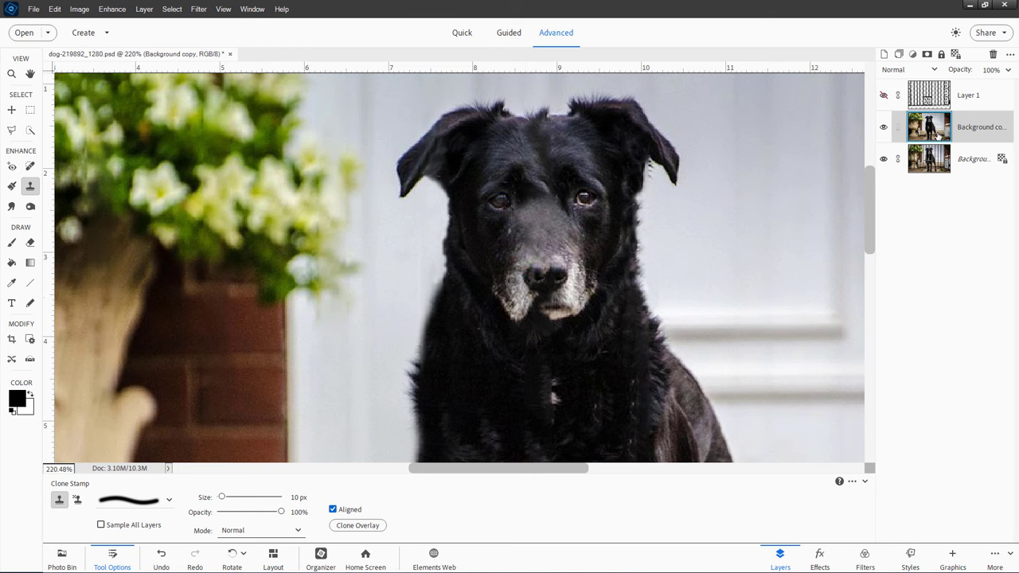
pyautogui.click(932, 158)
pyautogui.click(883, 126)
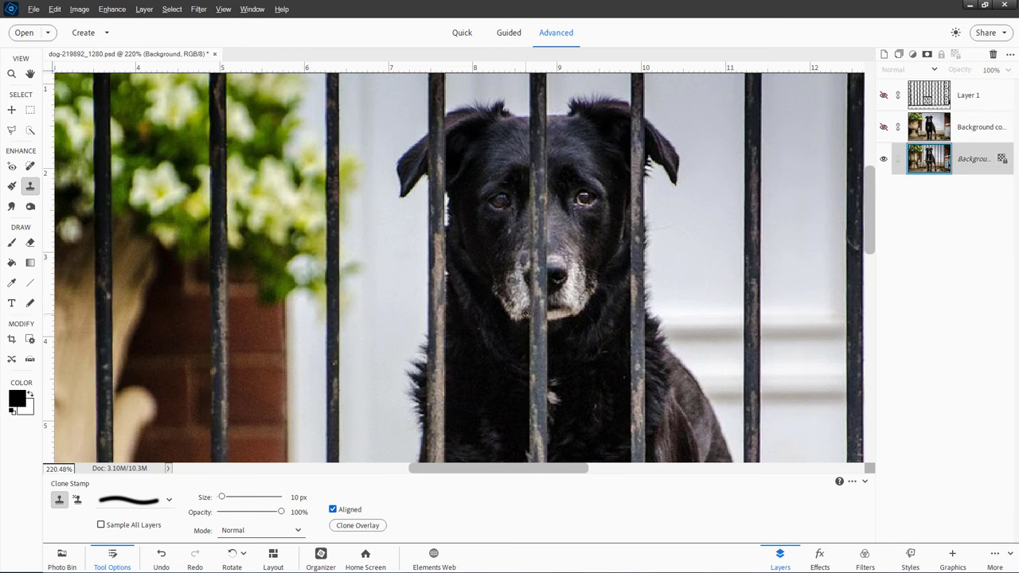
pyautogui.click(883, 127)
pyautogui.click(932, 126)
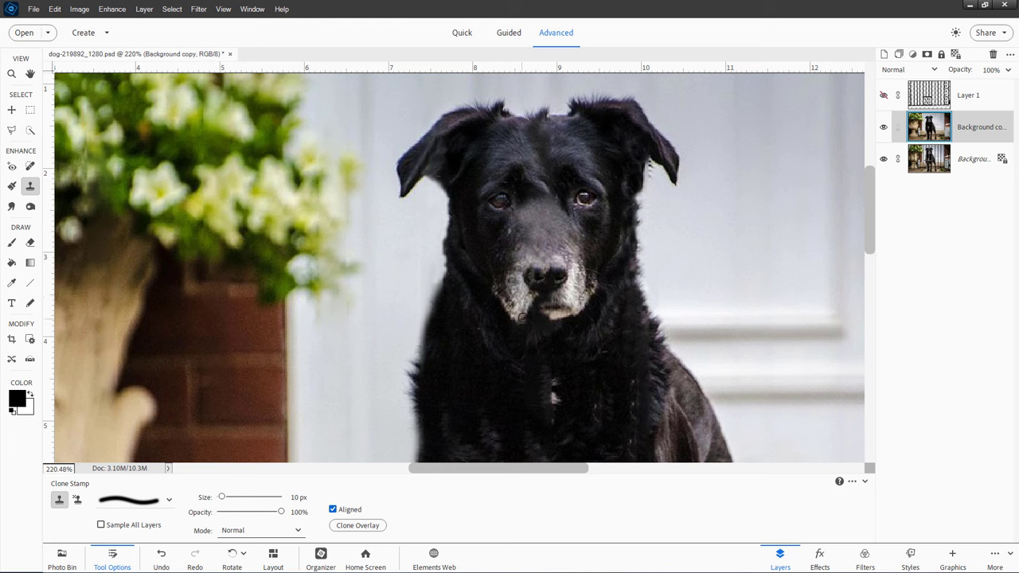
# Clone the mouth line and grey fur with a 10 px brush to complete the lower muzzle beneath the nose
pyautogui.click(556, 294)
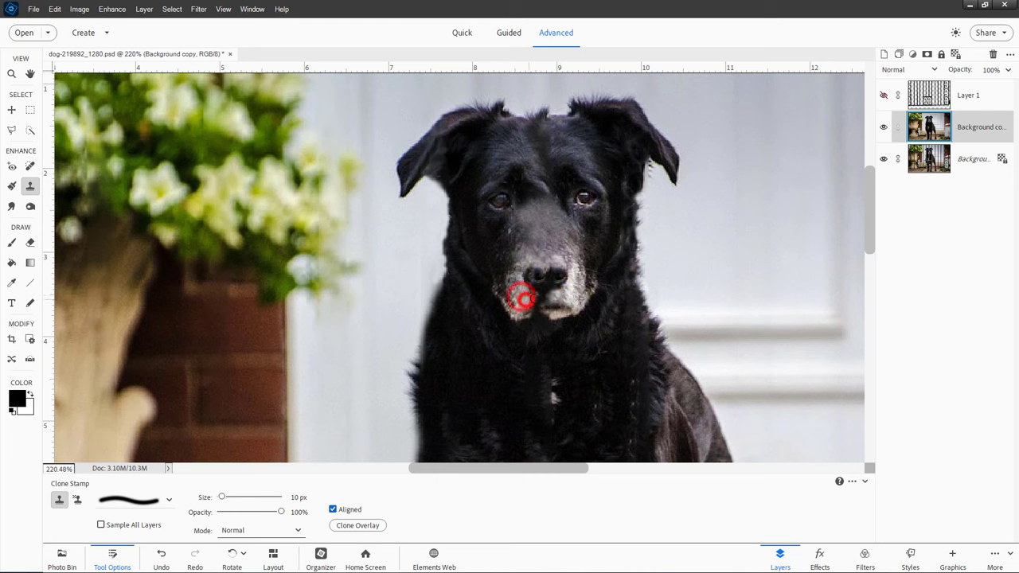
pyautogui.click(524, 298)
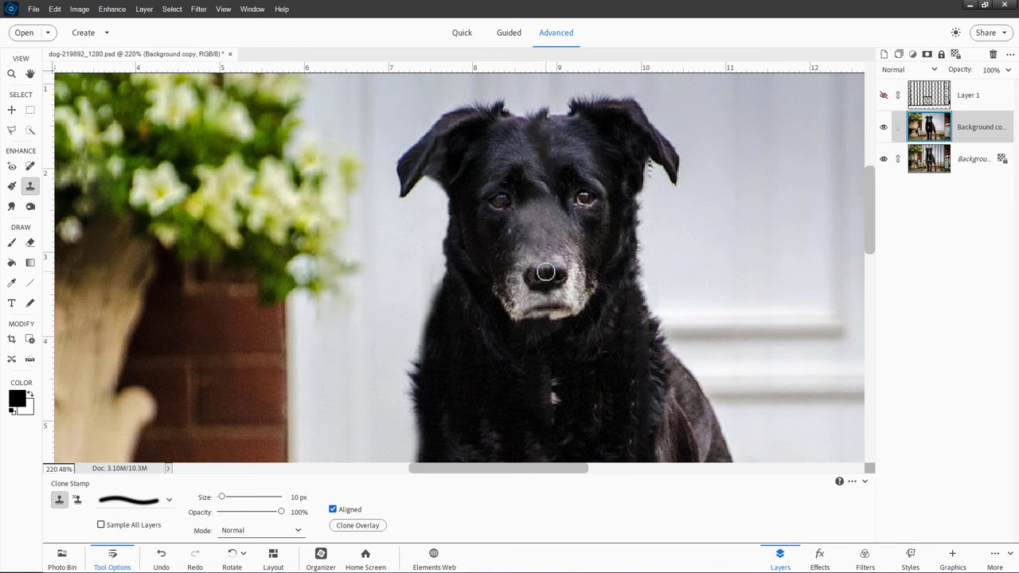
pyautogui.scroll(-5, 546, 272)
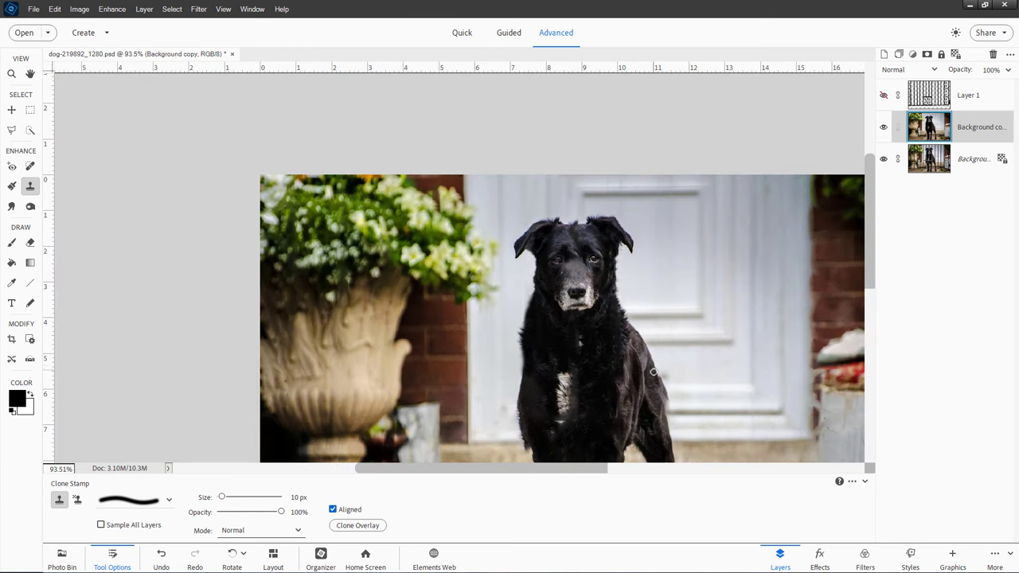
# Clone white fur from the large chest patch to restore the small white spot on the upper chest
pyautogui.scroll(3, 632, 363)
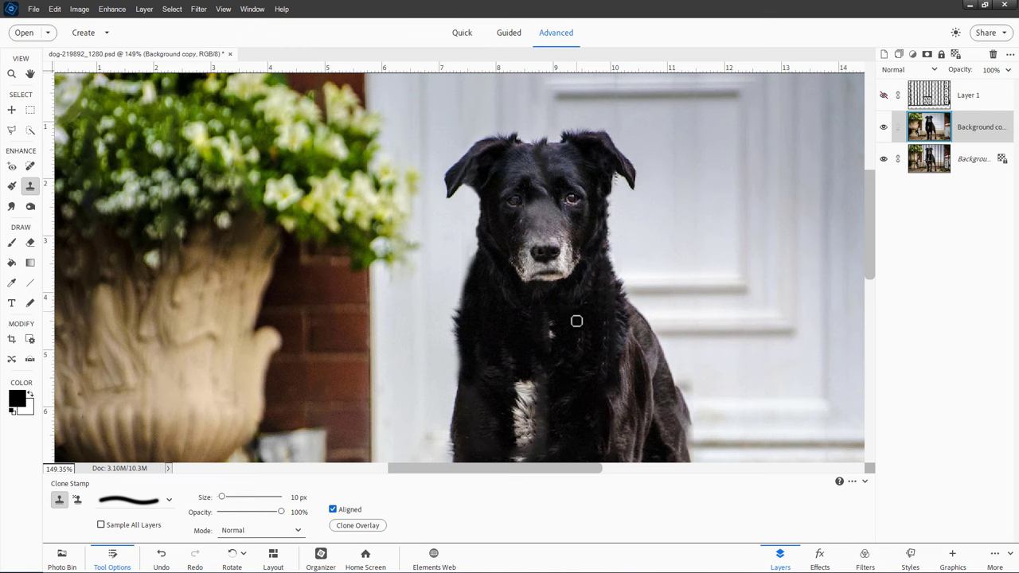
pyautogui.scroll(3, 565, 351)
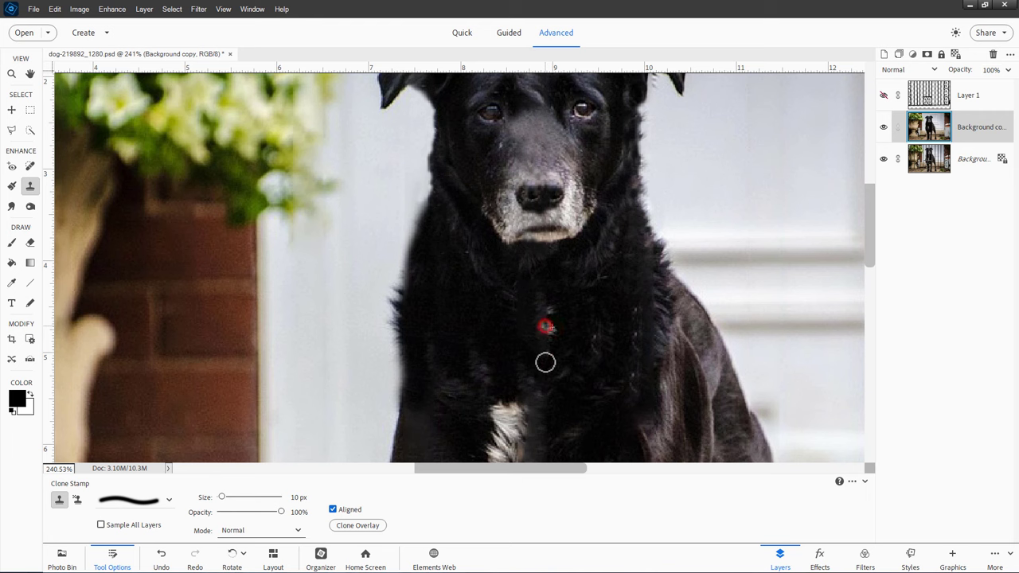
pyautogui.keyDown('alt'); pyautogui.click(507, 422); pyautogui.keyUp('alt')
pyautogui.moveTo(557, 357); pyautogui.dragTo(544, 325)
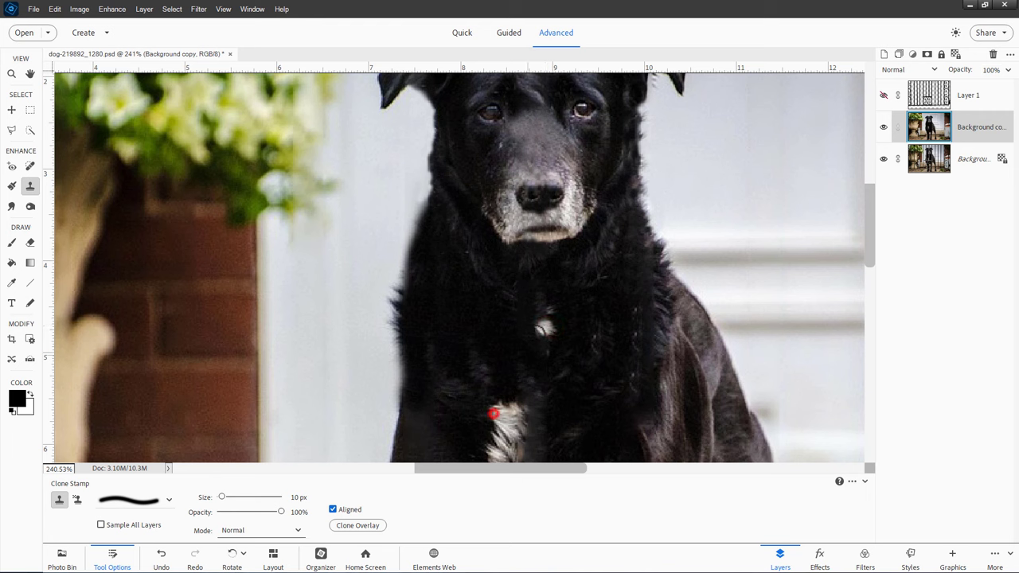
pyautogui.click(539, 328)
pyautogui.click(537, 321)
pyautogui.moveTo(536, 322)
pyautogui.mouseDown()
pyautogui.moveTo(544, 332)
pyautogui.moveTo(534, 343)
pyautogui.mouseUp()
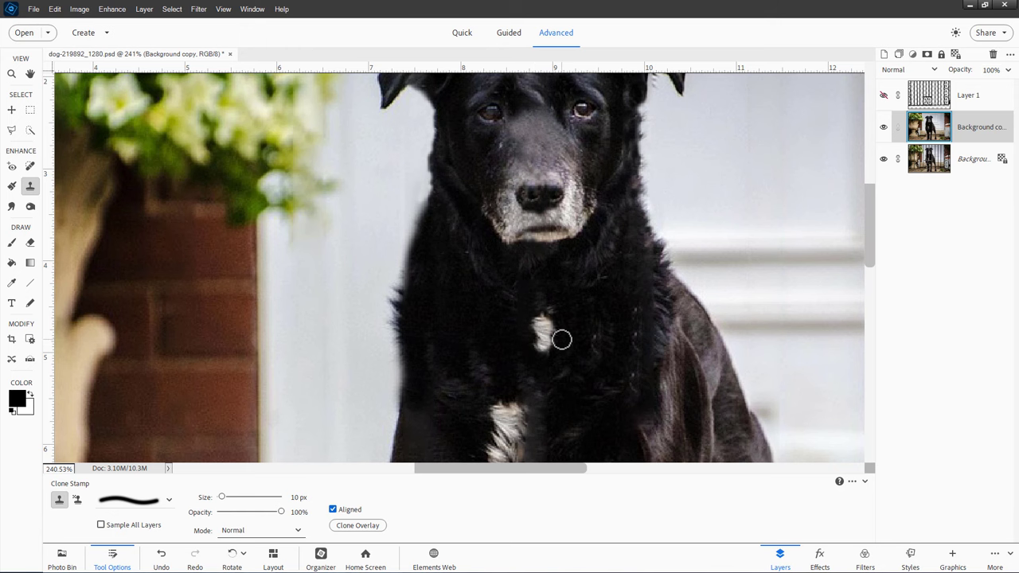
pyautogui.keyDown('alt'); pyautogui.click(571, 399); pyautogui.keyUp('alt')
# Widen the upper half of the large white chest patch by cloning its own fur into the adjoining dark band
pyautogui.moveTo(575, 388); pyautogui.dragTo(582, 238)
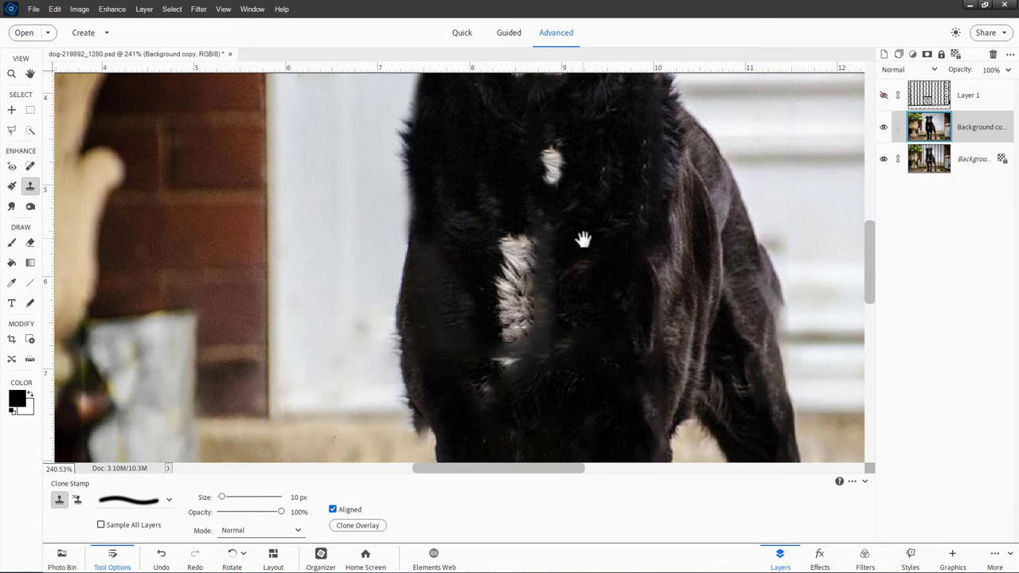
pyautogui.keyDown('alt'); pyautogui.click(516, 270); pyautogui.keyUp('alt')
pyautogui.moveTo(546, 262)
pyautogui.mouseDown()
pyautogui.moveTo(532, 248)
pyautogui.moveTo(549, 262)
pyautogui.moveTo(546, 276)
pyautogui.moveTo(532, 248)
pyautogui.moveTo(535, 260)
pyautogui.mouseUp()
pyautogui.keyDown('alt'); pyautogui.click(513, 252); pyautogui.keyUp('alt')
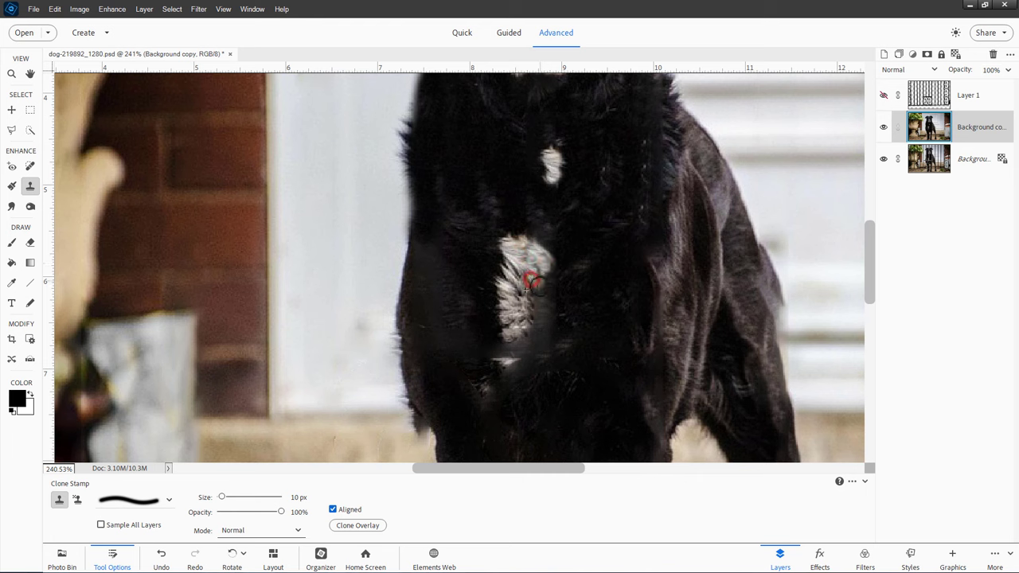
pyautogui.click(519, 305)
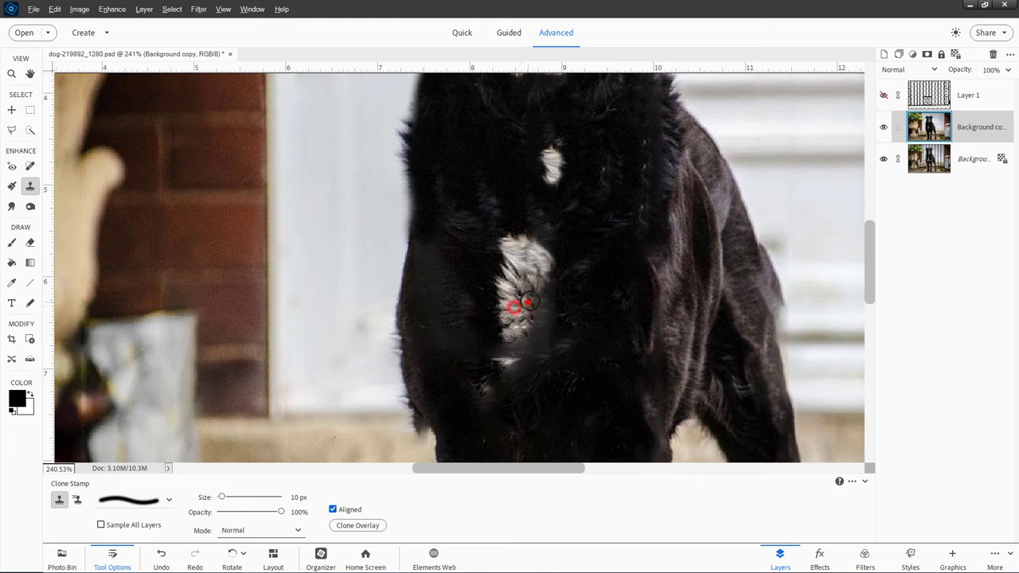
pyautogui.click(528, 298)
# Fill out the lower half of the white chest patch with cloned fur and tidy its lower edge on the flower side
pyautogui.keyDown('alt'); pyautogui.click(514, 309); pyautogui.keyUp('alt')
pyautogui.moveTo(537, 310)
pyautogui.mouseDown()
pyautogui.moveTo(550, 299)
pyautogui.moveTo(544, 285)
pyautogui.mouseUp()
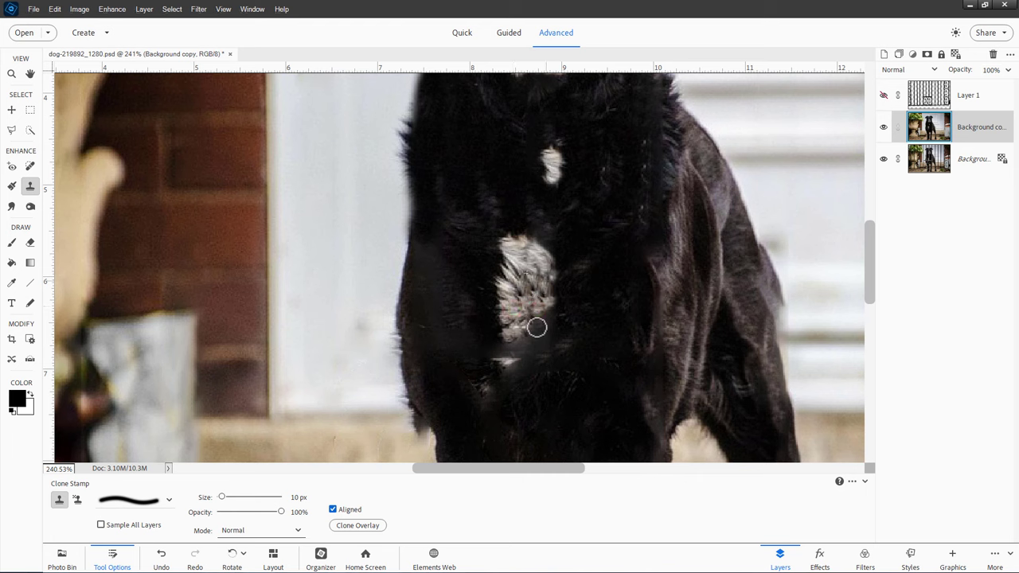
pyautogui.moveTo(537, 328)
pyautogui.mouseDown()
pyautogui.moveTo(526, 319)
pyautogui.moveTo(539, 314)
pyautogui.moveTo(531, 341)
pyautogui.moveTo(523, 324)
pyautogui.moveTo(532, 332)
pyautogui.moveTo(524, 338)
pyautogui.moveTo(532, 305)
pyautogui.mouseUp()
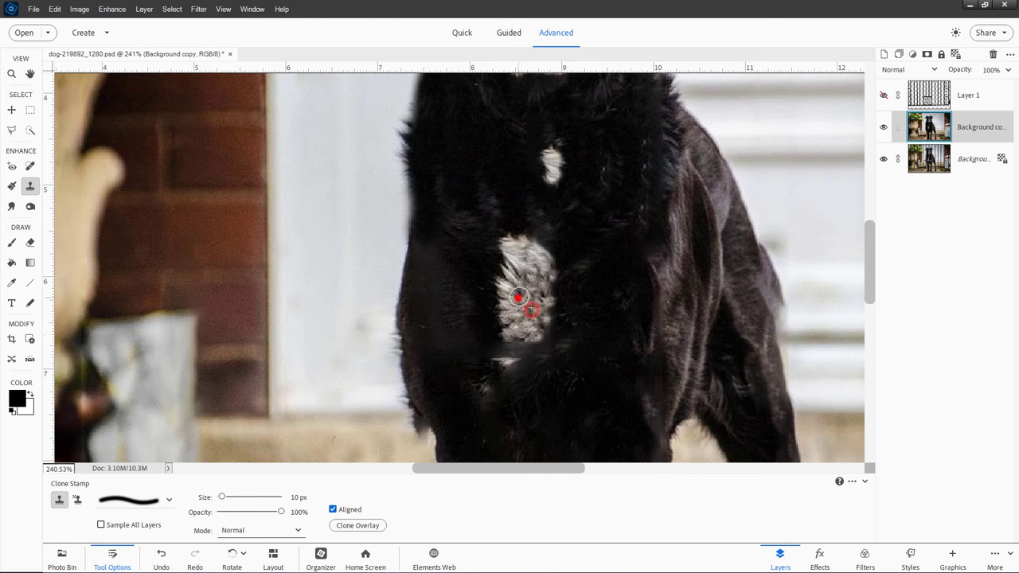
pyautogui.moveTo(543, 295)
pyautogui.mouseDown()
pyautogui.moveTo(536, 304)
pyautogui.moveTo(538, 279)
pyautogui.moveTo(541, 301)
pyautogui.moveTo(525, 321)
pyautogui.mouseUp()
pyautogui.click(535, 308)
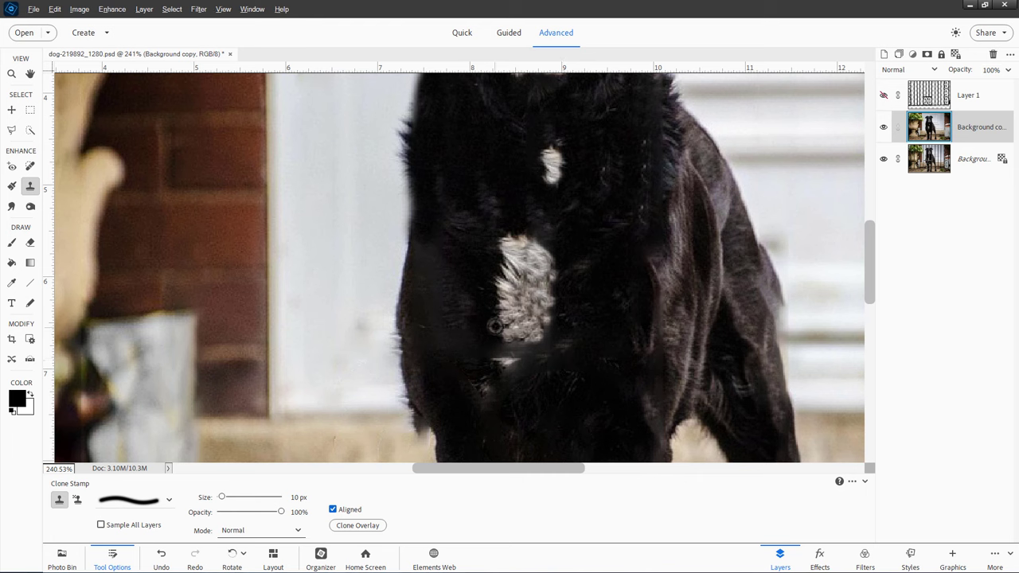
pyautogui.moveTo(501, 328); pyautogui.dragTo(500, 348)
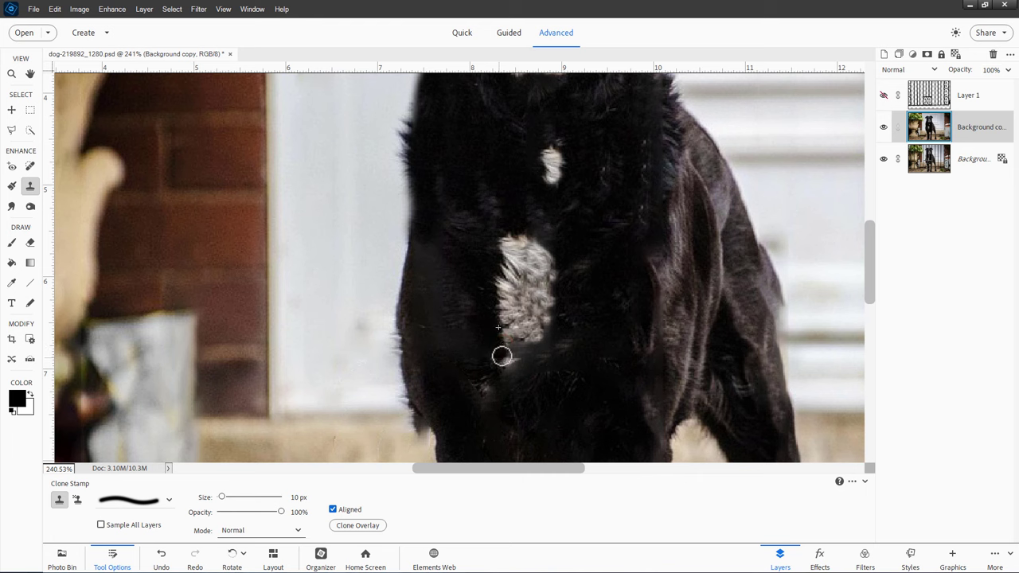
pyautogui.moveTo(485, 314)
pyautogui.mouseDown()
pyautogui.moveTo(486, 351)
pyautogui.moveTo(473, 355)
pyautogui.moveTo(465, 338)
pyautogui.mouseUp()
# Clone dark fur with a 20 px brush over the blurry band running down the chest on the flower side
pyautogui.press(']')
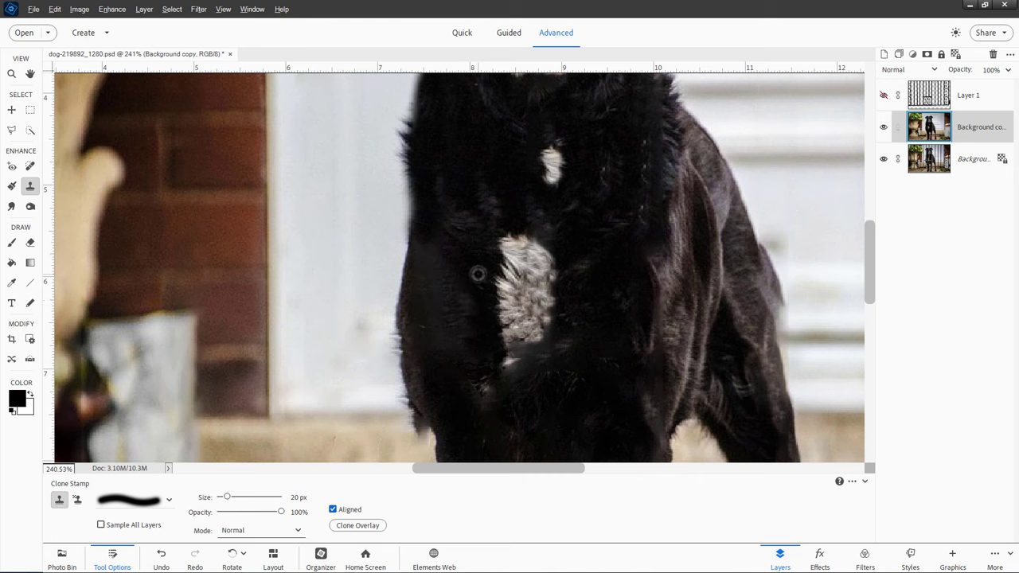
pyautogui.keyDown('alt'); pyautogui.click(455, 307); pyautogui.keyUp('alt')
pyautogui.moveTo(440, 307)
pyautogui.mouseDown()
pyautogui.moveTo(453, 280)
pyautogui.moveTo(435, 266)
pyautogui.moveTo(430, 297)
pyautogui.moveTo(438, 267)
pyautogui.moveTo(427, 250)
pyautogui.moveTo(423, 283)
pyautogui.moveTo(430, 244)
pyautogui.mouseUp()
pyautogui.keyDown('alt'); pyautogui.click(457, 292); pyautogui.keyUp('alt')
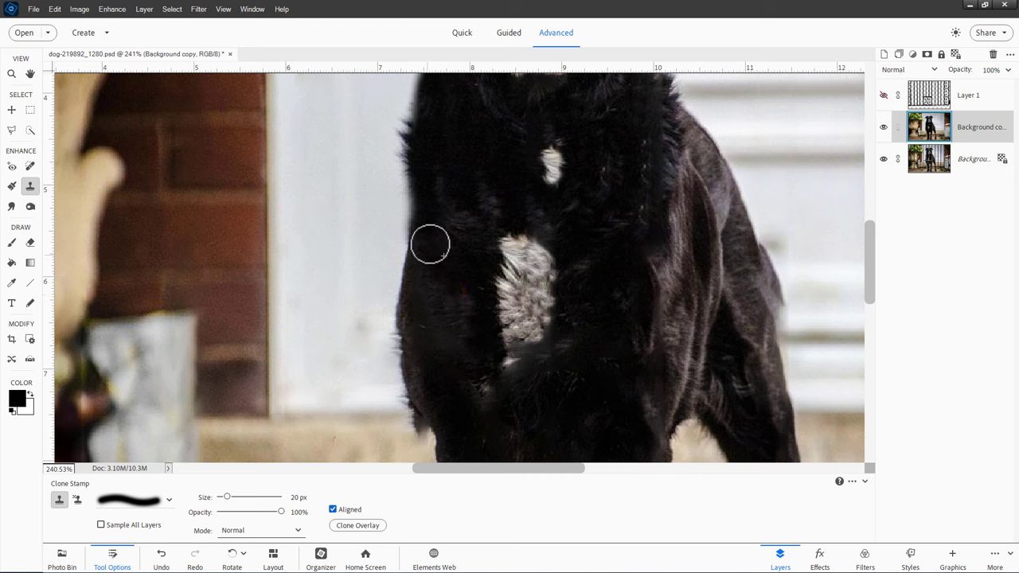
pyautogui.keyDown('alt'); pyautogui.click(454, 291); pyautogui.keyUp('alt')
pyautogui.moveTo(430, 294)
pyautogui.mouseDown()
pyautogui.moveTo(425, 331)
pyautogui.moveTo(428, 305)
pyautogui.moveTo(446, 287)
pyautogui.mouseUp()
pyautogui.keyDown('alt'); pyautogui.click(468, 292); pyautogui.keyUp('alt')
pyautogui.keyDown('alt'); pyautogui.click(453, 310); pyautogui.keyUp('alt')
pyautogui.moveTo(450, 324)
pyautogui.mouseDown()
pyautogui.moveTo(421, 332)
pyautogui.moveTo(437, 363)
pyautogui.moveTo(467, 347)
pyautogui.moveTo(446, 363)
pyautogui.moveTo(455, 406)
pyautogui.moveTo(465, 377)
pyautogui.mouseUp()
pyautogui.keyDown('alt'); pyautogui.click(453, 301); pyautogui.keyUp('alt')
pyautogui.keyDown('alt'); pyautogui.click(454, 405); pyautogui.keyUp('alt')
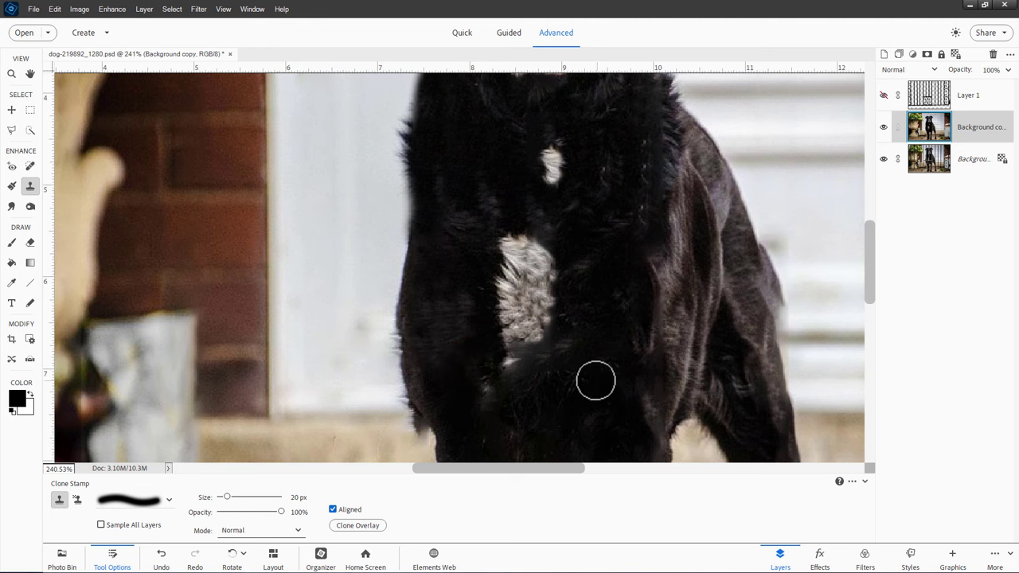
# Shape the lower end of the white chest patch with cloned fur and cover the smudges just beneath it
pyautogui.keyDown('alt'); pyautogui.click(524, 329); pyautogui.keyUp('alt')
pyautogui.moveTo(520, 343); pyautogui.dragTo(519, 344)
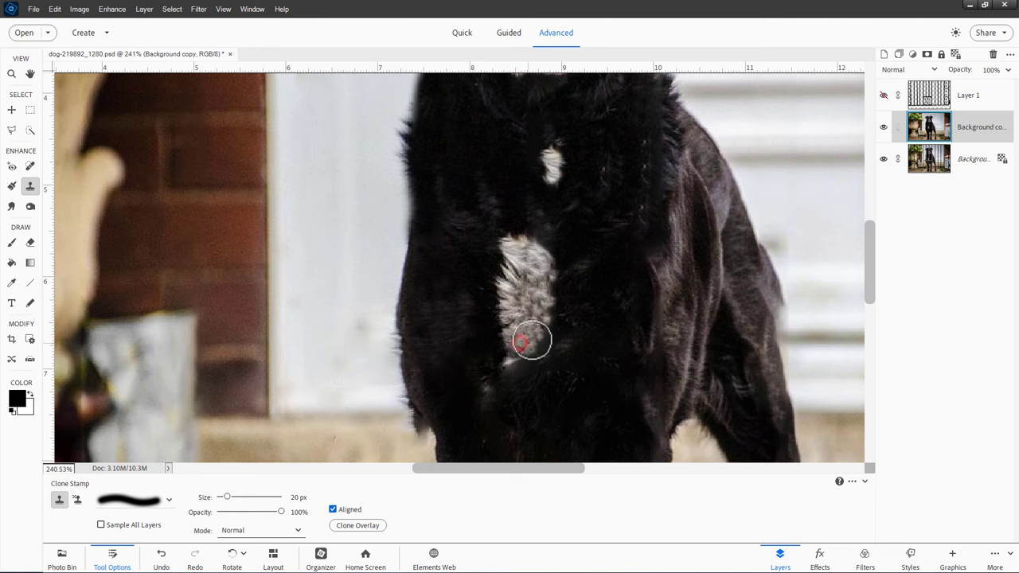
pyautogui.moveTo(593, 348)
pyautogui.mouseDown()
pyautogui.moveTo(580, 255)
pyautogui.moveTo(501, 266)
pyautogui.moveTo(557, 257)
pyautogui.moveTo(517, 264)
pyautogui.moveTo(533, 287)
pyautogui.moveTo(498, 284)
pyautogui.mouseUp()
pyautogui.keyDown('alt'); pyautogui.click(534, 284); pyautogui.keyUp('alt')
pyautogui.keyDown('alt'); pyautogui.click(526, 279); pyautogui.keyUp('alt')
# Clone dark fur over the flaws at the top of the flower-side front leg and on the lower chest between the legs
pyautogui.keyDown('alt'); pyautogui.click(446, 326); pyautogui.keyUp('alt')
pyautogui.click(461, 348)
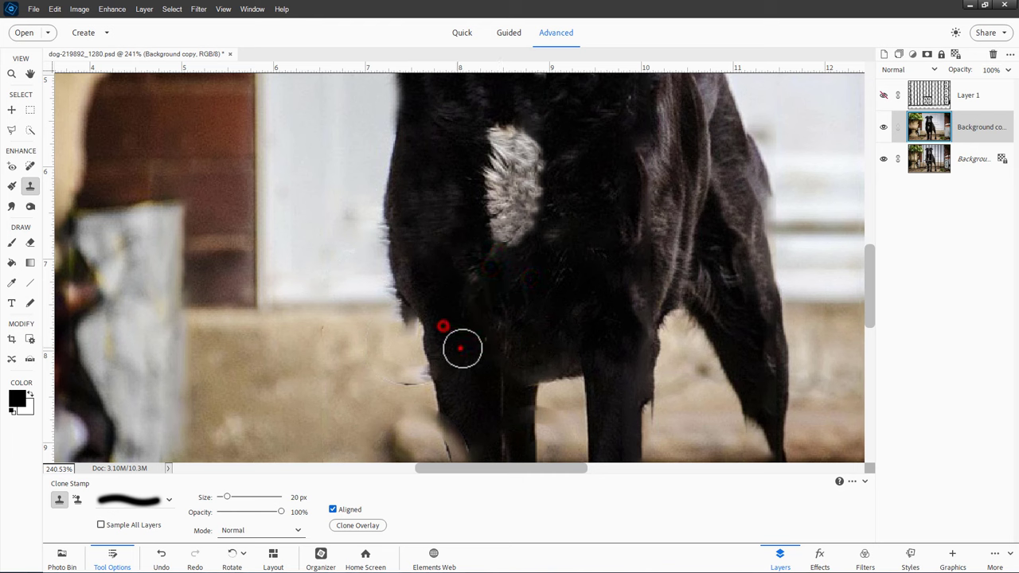
pyautogui.click(462, 402)
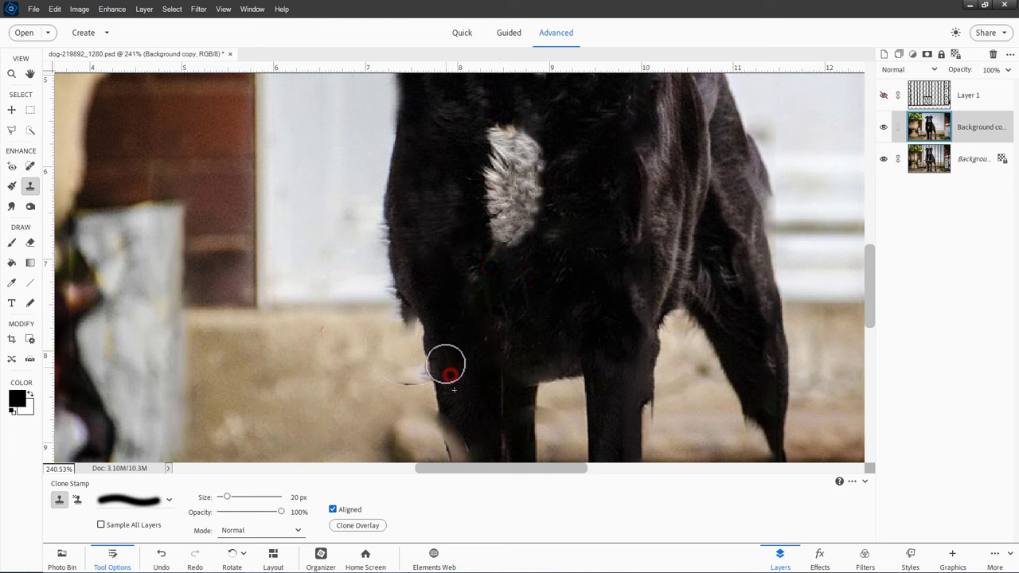
pyautogui.keyDown('alt'); pyautogui.click(543, 333); pyautogui.keyUp('alt')
pyautogui.click(519, 366)
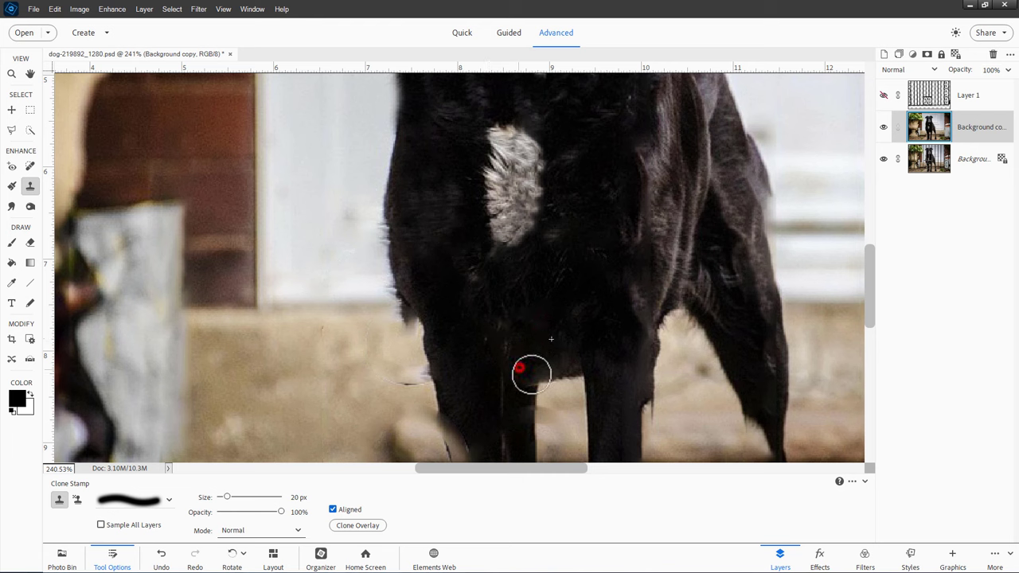
pyautogui.click(546, 363)
# Clone nearby fur over the blurry band on the shoulder and upper front leg farther from the flowers
pyautogui.click(598, 247)
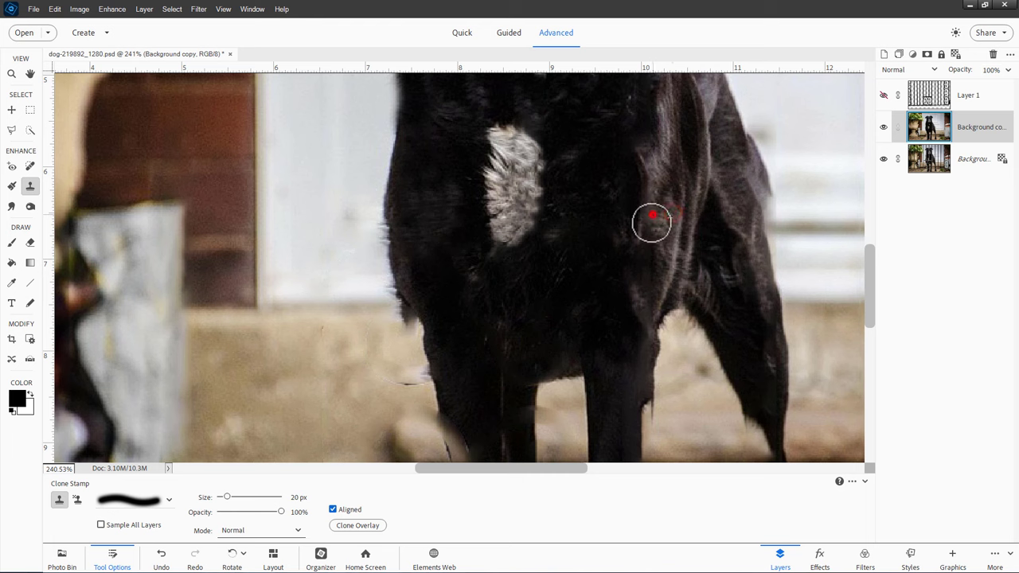
pyautogui.moveTo(649, 269)
pyautogui.mouseDown()
pyautogui.moveTo(660, 227)
pyautogui.moveTo(642, 289)
pyautogui.mouseUp()
pyautogui.keyDown('alt'); pyautogui.click(655, 232); pyautogui.keyUp('alt')
pyautogui.keyDown('alt'); pyautogui.click(652, 274); pyautogui.keyUp('alt')
pyautogui.click(650, 288)
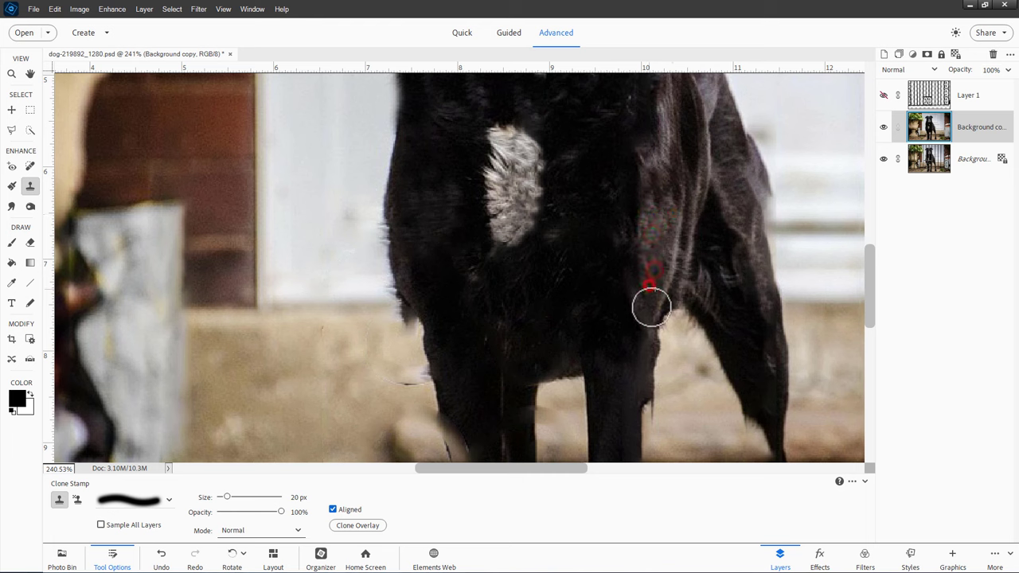
pyautogui.keyDown('alt'); pyautogui.click(658, 230); pyautogui.keyUp('alt')
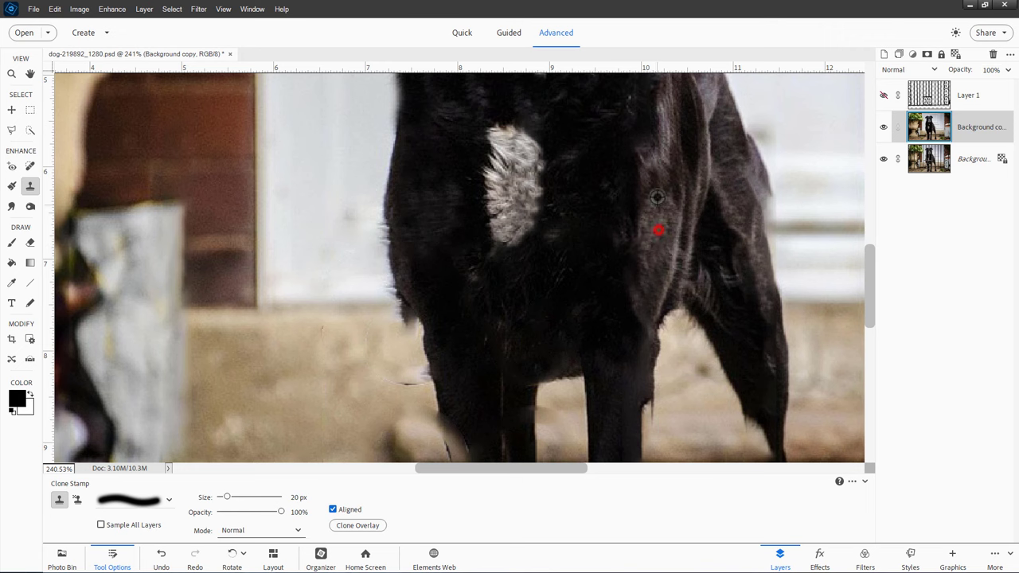
pyautogui.click(656, 184)
# Clone the background over the stray dark wisps along the outer edge of the flower-side front leg
pyautogui.moveTo(626, 329); pyautogui.dragTo(619, 215)
pyautogui.scroll(-3, 609, 293)
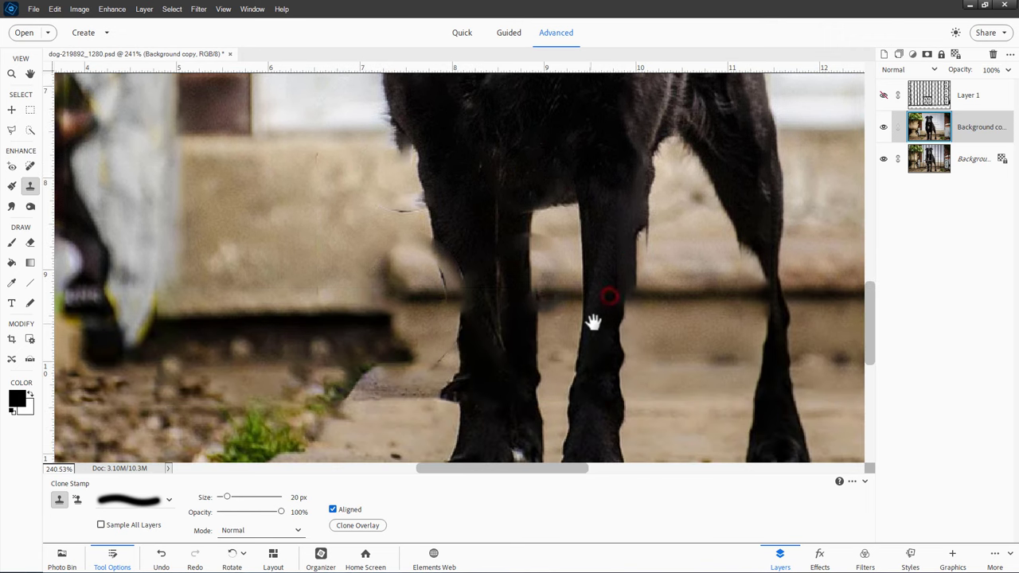
pyautogui.moveTo(524, 197)
pyautogui.mouseDown()
pyautogui.moveTo(536, 263)
pyautogui.moveTo(560, 268)
pyautogui.moveTo(552, 287)
pyautogui.moveTo(553, 269)
pyautogui.mouseUp()
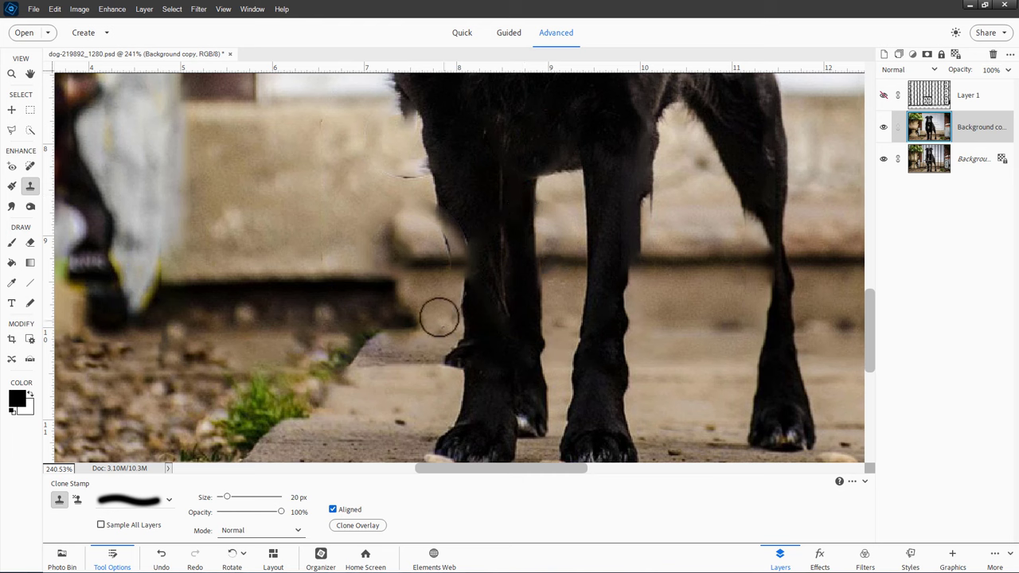
pyautogui.moveTo(449, 263); pyautogui.dragTo(439, 236)
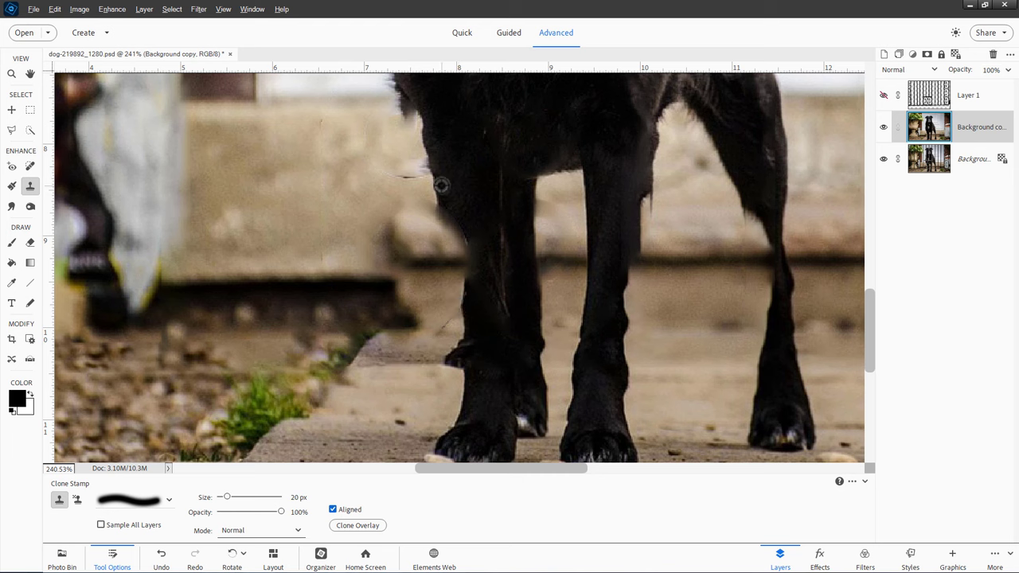
# Rebuild the outer edge of the flower-side front leg down toward the knee by cloning the clean leg edge above it
pyautogui.keyDown('alt'); pyautogui.click(435, 183); pyautogui.keyUp('alt')
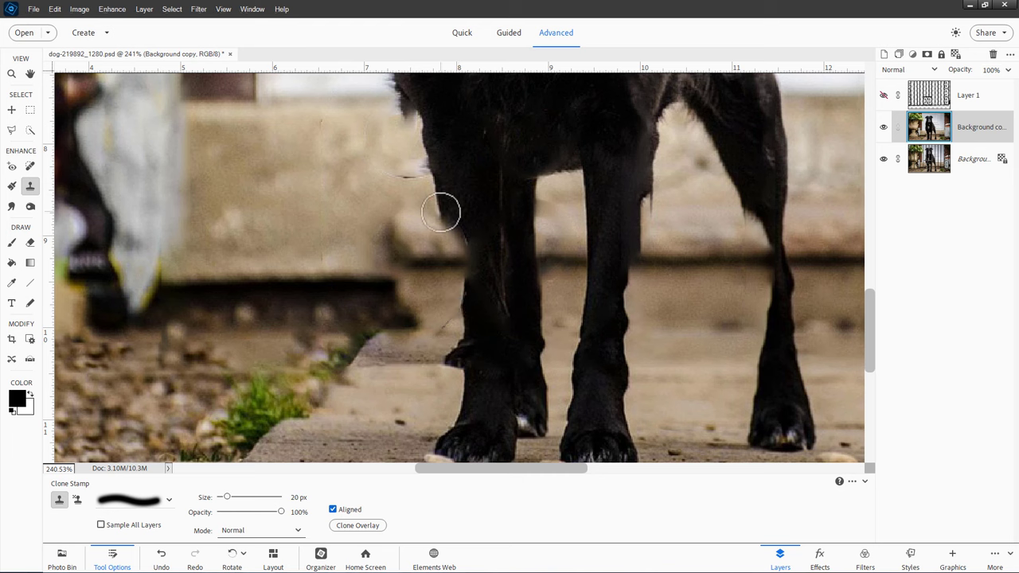
pyautogui.moveTo(443, 212); pyautogui.dragTo(450, 252)
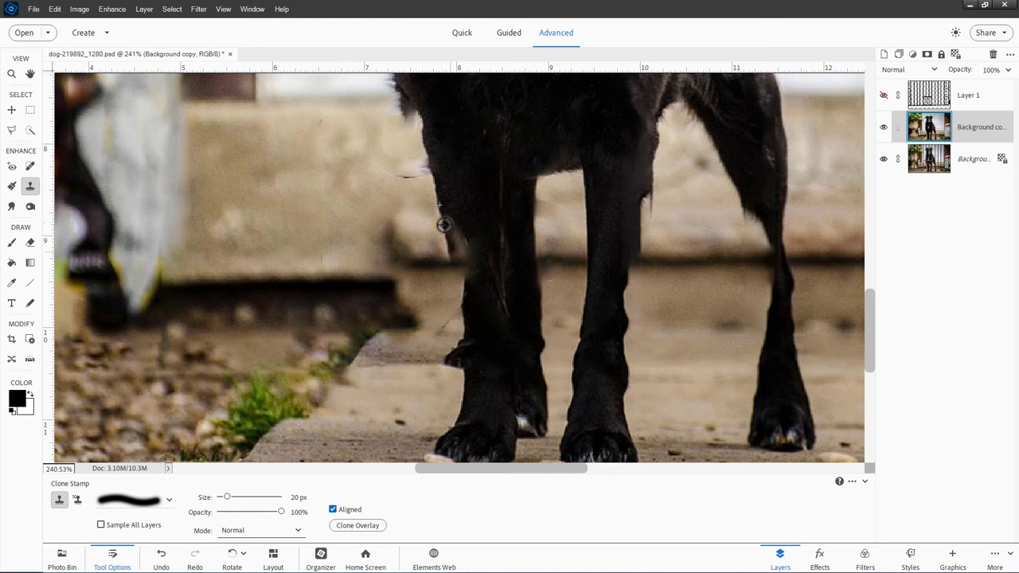
pyautogui.keyDown('alt'); pyautogui.click(444, 204); pyautogui.keyUp('alt')
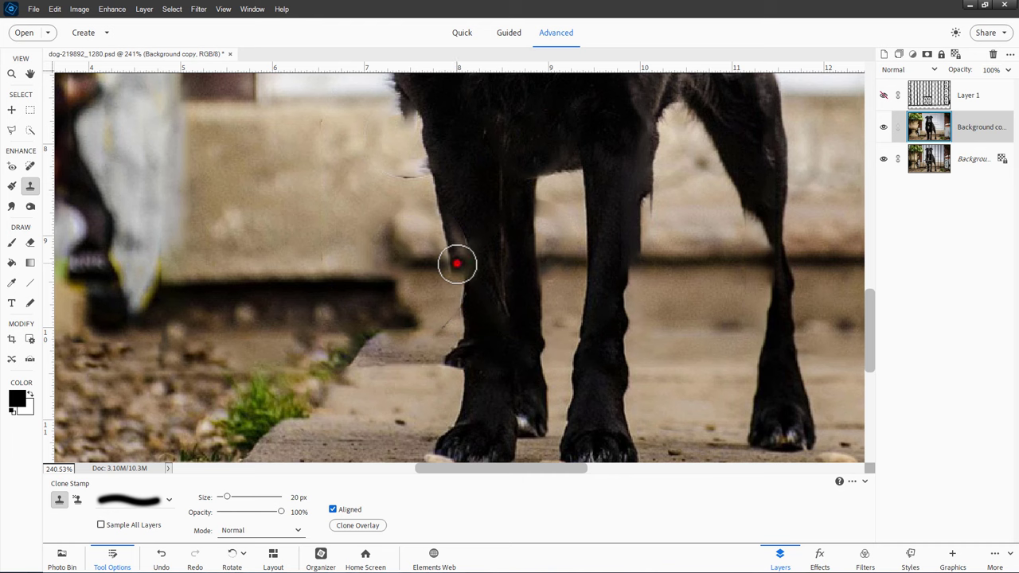
pyautogui.moveTo(453, 271)
pyautogui.mouseDown()
pyautogui.moveTo(460, 292)
pyautogui.moveTo(450, 298)
pyautogui.mouseUp()
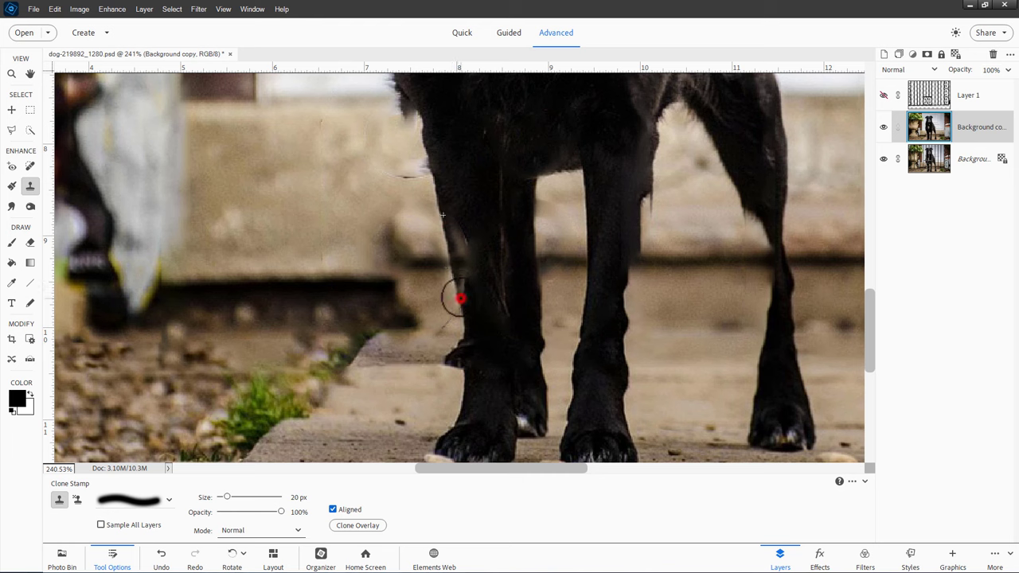
pyautogui.click(459, 288)
pyautogui.click(459, 284)
pyautogui.click(466, 300)
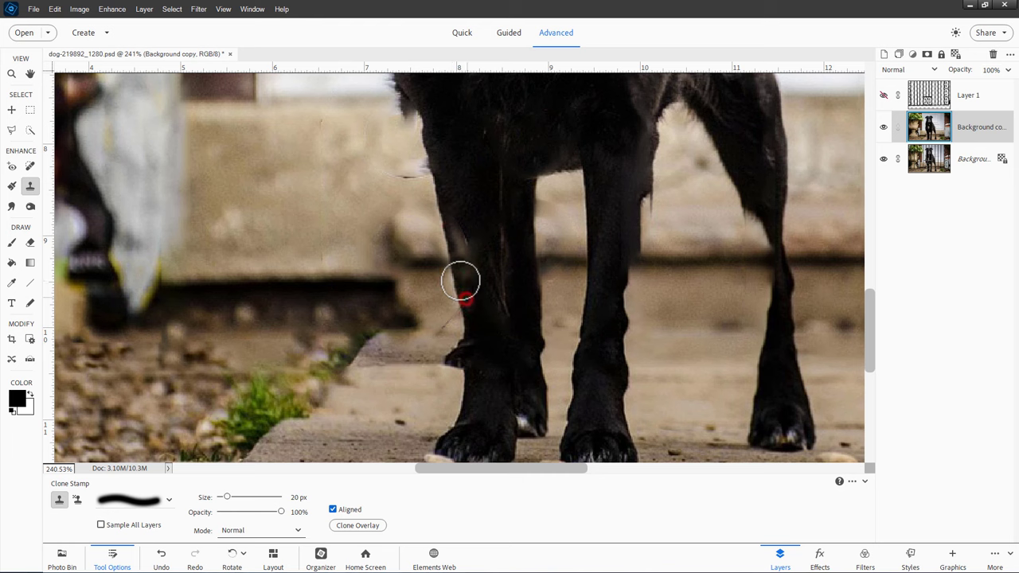
# Clone dark fur from the upper flower-side front leg over the uneven patches farther down inside that leg
pyautogui.keyDown('alt'); pyautogui.click(467, 180); pyautogui.keyUp('alt')
pyautogui.moveTo(461, 228)
pyautogui.mouseDown()
pyautogui.moveTo(467, 275)
pyautogui.moveTo(476, 226)
pyautogui.moveTo(481, 319)
pyautogui.mouseUp()
pyautogui.keyDown('alt'); pyautogui.click(465, 184); pyautogui.keyUp('alt')
pyautogui.keyDown('alt'); pyautogui.click(469, 189); pyautogui.keyUp('alt')
pyautogui.keyDown('alt'); pyautogui.click(479, 195); pyautogui.keyUp('alt')
# Clone the paving over the dark bump beside the flower-side knee, then clear the stray line above it with a 9 px brush
pyautogui.moveTo(537, 350); pyautogui.dragTo(522, 196)
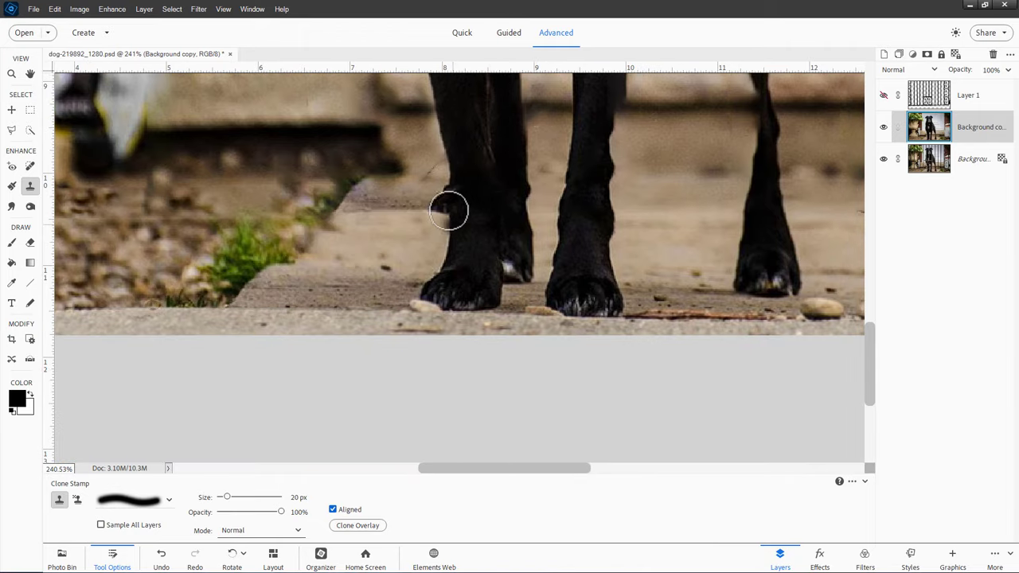
pyautogui.click(449, 211)
pyautogui.keyDown('alt'); pyautogui.click(395, 208); pyautogui.keyUp('alt')
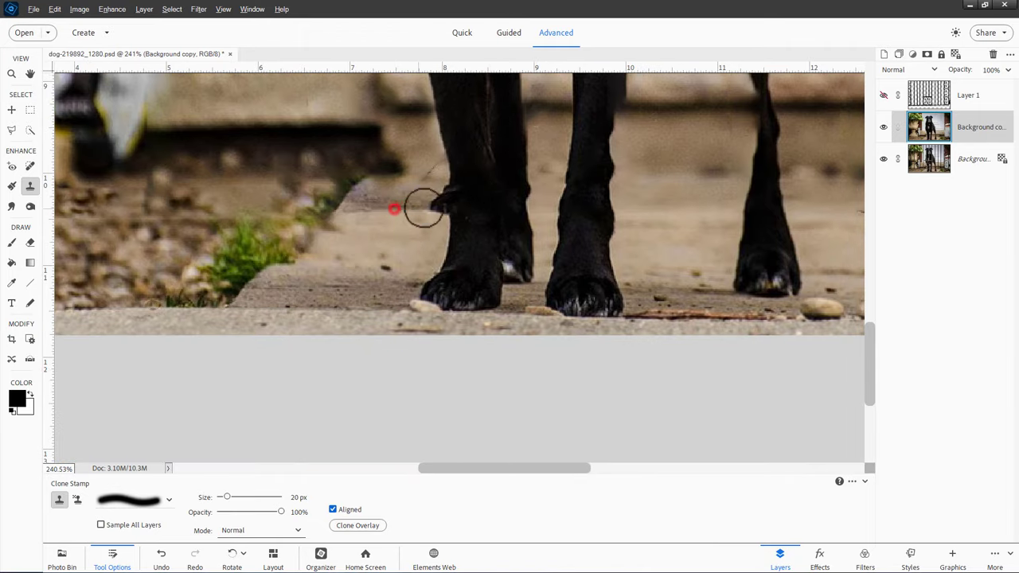
pyautogui.click(436, 208)
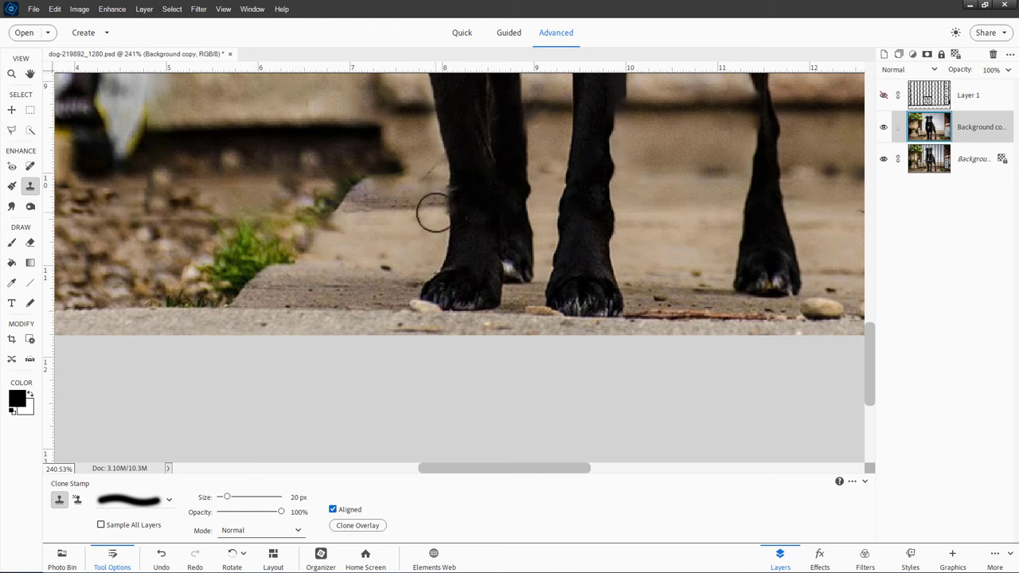
pyautogui.press('[')
pyautogui.press('[')
pyautogui.press('[')
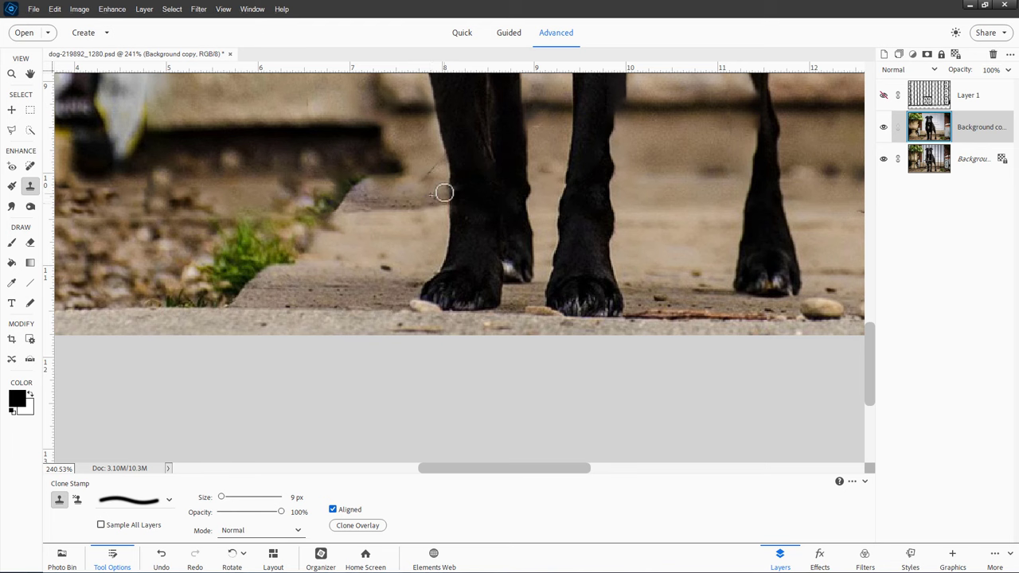
pyautogui.keyDown('alt'); pyautogui.click(438, 164); pyautogui.keyUp('alt')
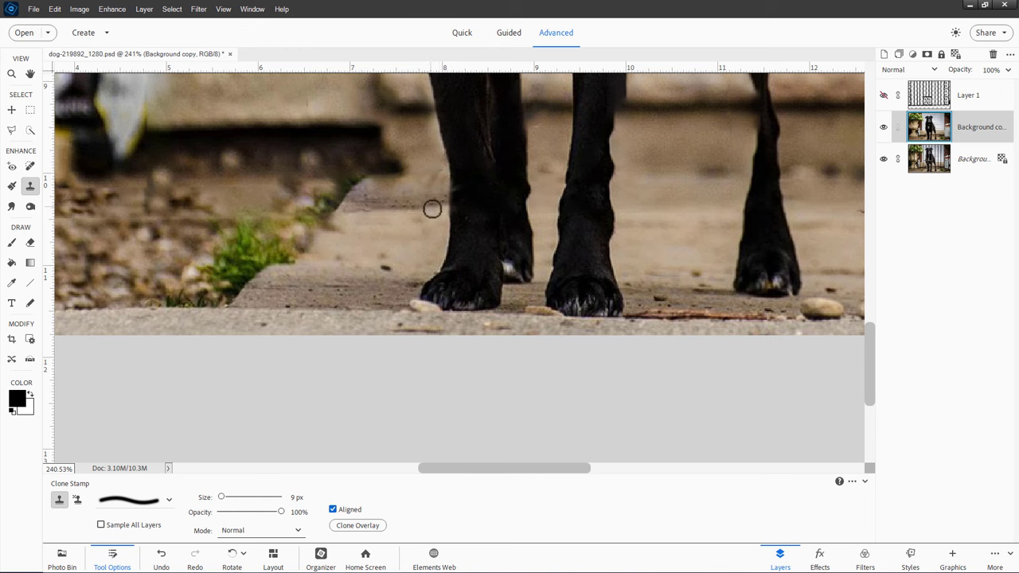
# Clone the background along the leg edge in the gap between the front legs and over the ragged outer edge of the farther front leg
pyautogui.scroll(-5, 501, 212)
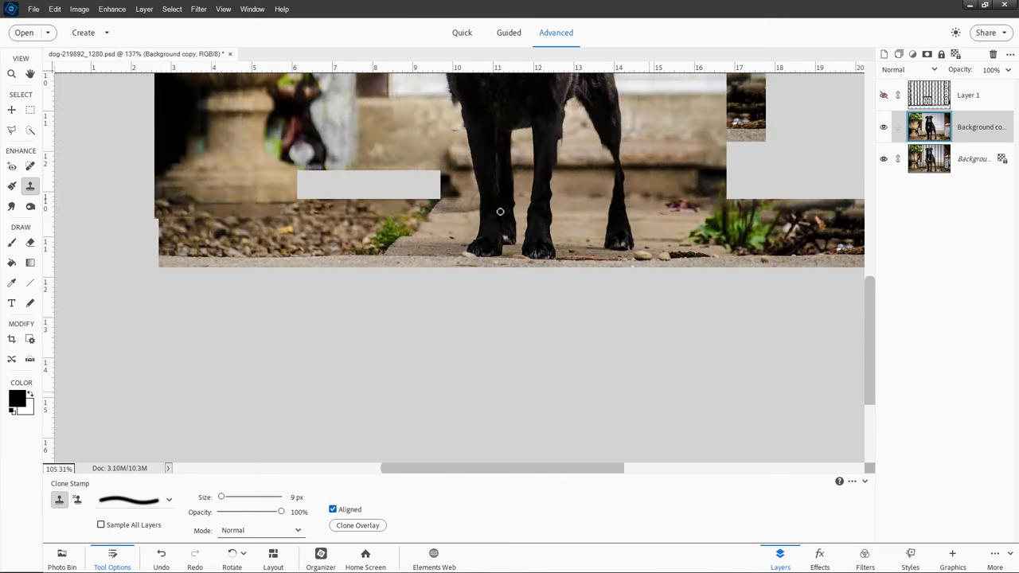
pyautogui.scroll(-1, 512, 190)
pyautogui.scroll(6, 481, 308)
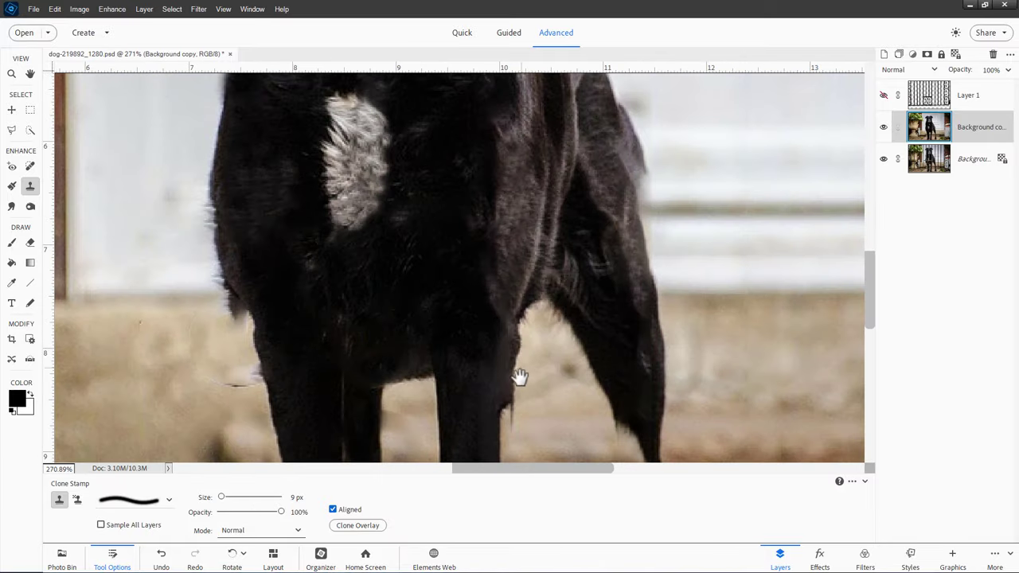
pyautogui.moveTo(519, 376); pyautogui.dragTo(540, 268)
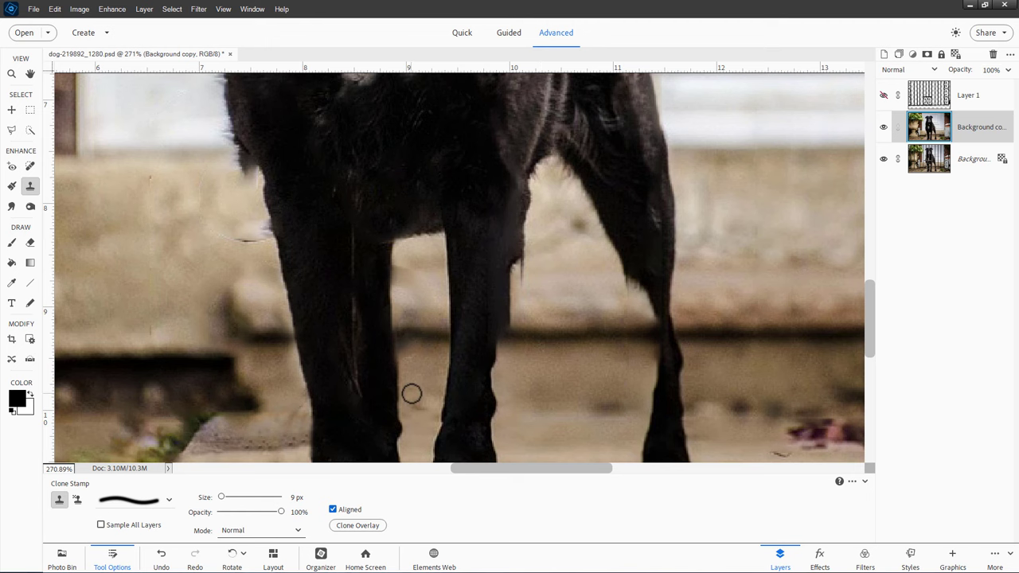
pyautogui.moveTo(419, 415); pyautogui.dragTo(439, 338)
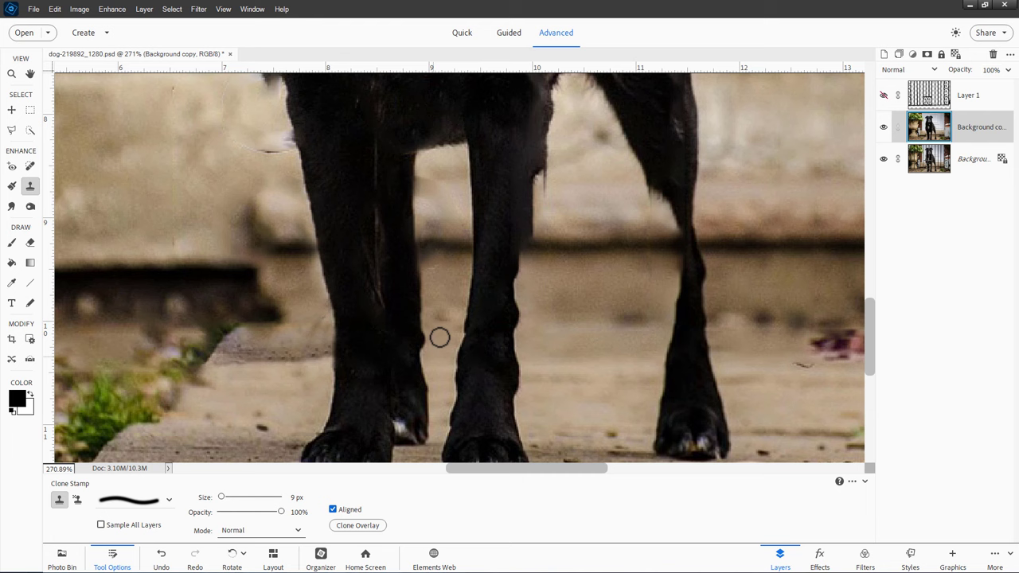
pyautogui.keyDown('alt'); pyautogui.click(454, 254); pyautogui.keyUp('alt')
pyautogui.keyDown('alt'); pyautogui.click(461, 251); pyautogui.keyUp('alt')
pyautogui.click(433, 253)
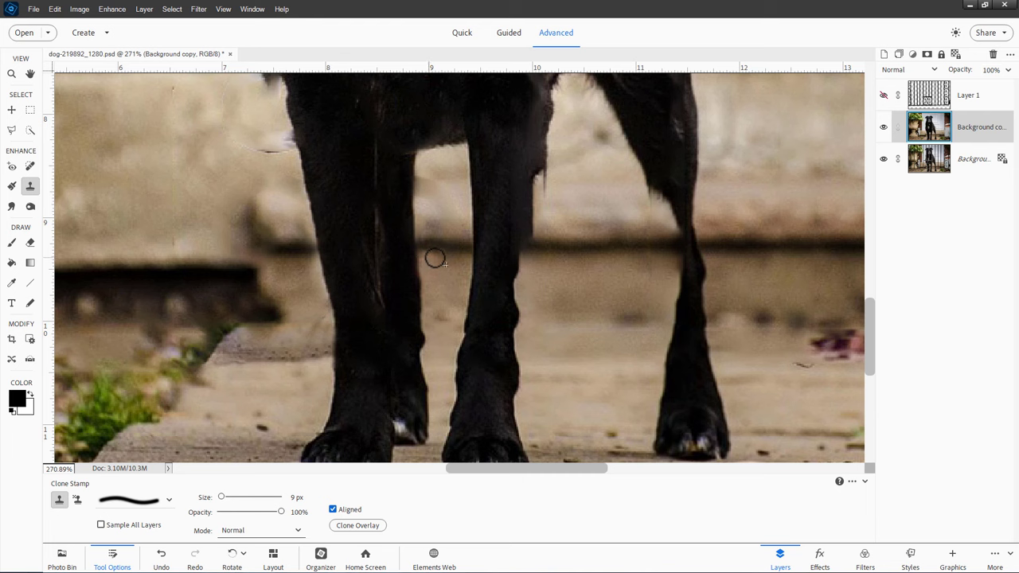
pyautogui.keyDown('alt'); pyautogui.click(425, 167); pyautogui.keyUp('alt')
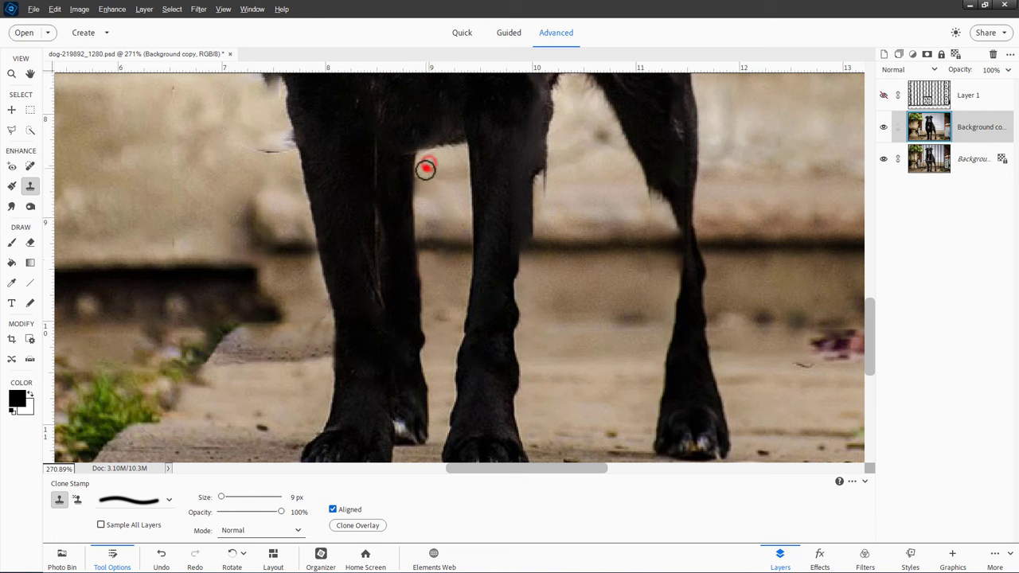
pyautogui.keyDown('alt'); pyautogui.click(423, 171); pyautogui.keyUp('alt')
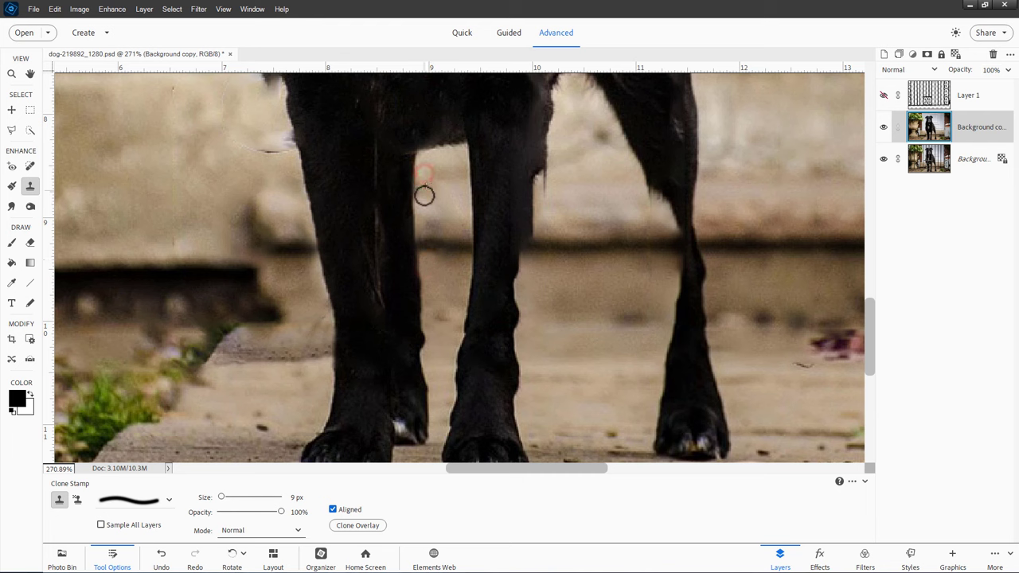
pyautogui.keyDown('alt'); pyautogui.click(424, 168); pyautogui.keyUp('alt')
pyautogui.keyDown('alt'); pyautogui.click(420, 208); pyautogui.keyUp('alt')
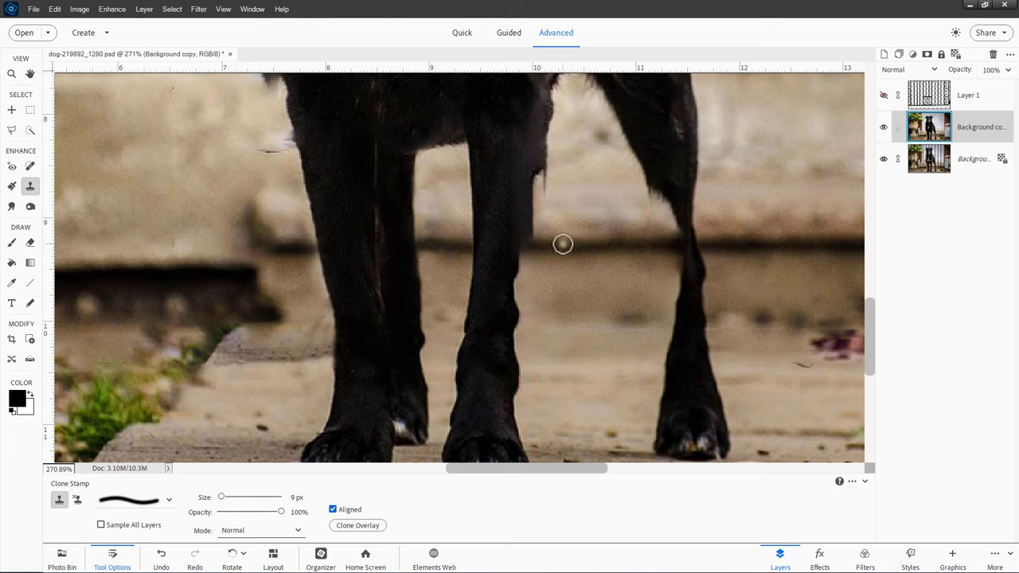
pyautogui.moveTo(533, 241); pyautogui.dragTo(535, 191)
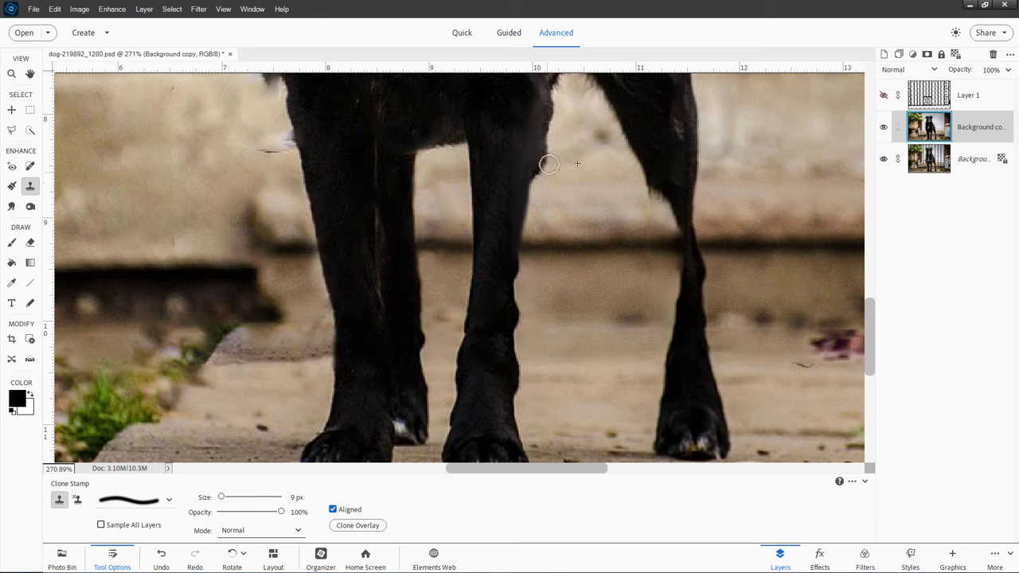
# Extend the inner edge of the hind leg farther from the flowers down to the lower leg by cloning the thigh's edge
pyautogui.keyDown('alt'); pyautogui.click(619, 123); pyautogui.keyUp('alt')
pyautogui.moveTo(651, 190); pyautogui.dragTo(657, 213)
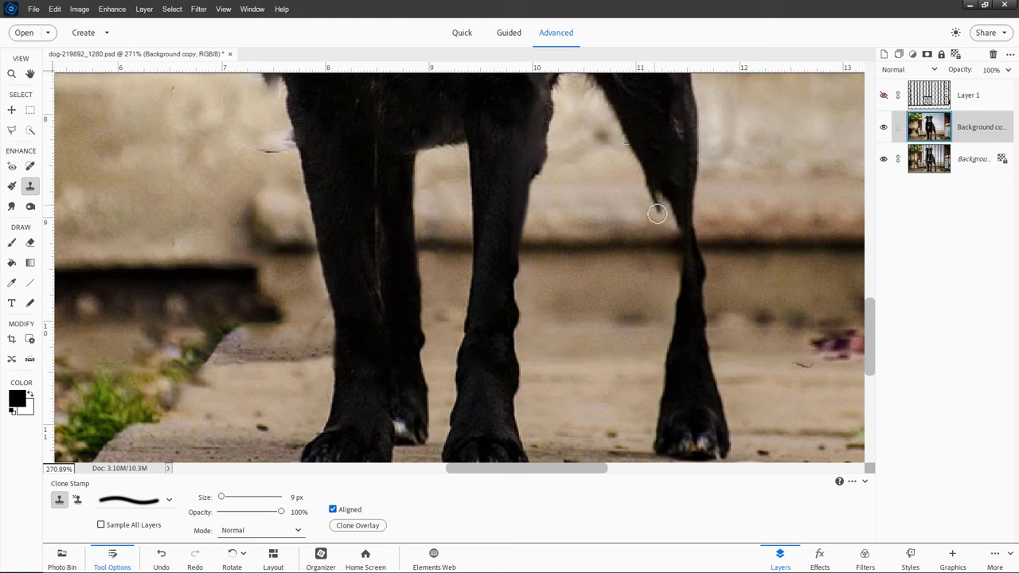
pyautogui.keyDown('alt'); pyautogui.click(634, 144); pyautogui.keyUp('alt')
pyautogui.moveTo(660, 221); pyautogui.dragTo(661, 235)
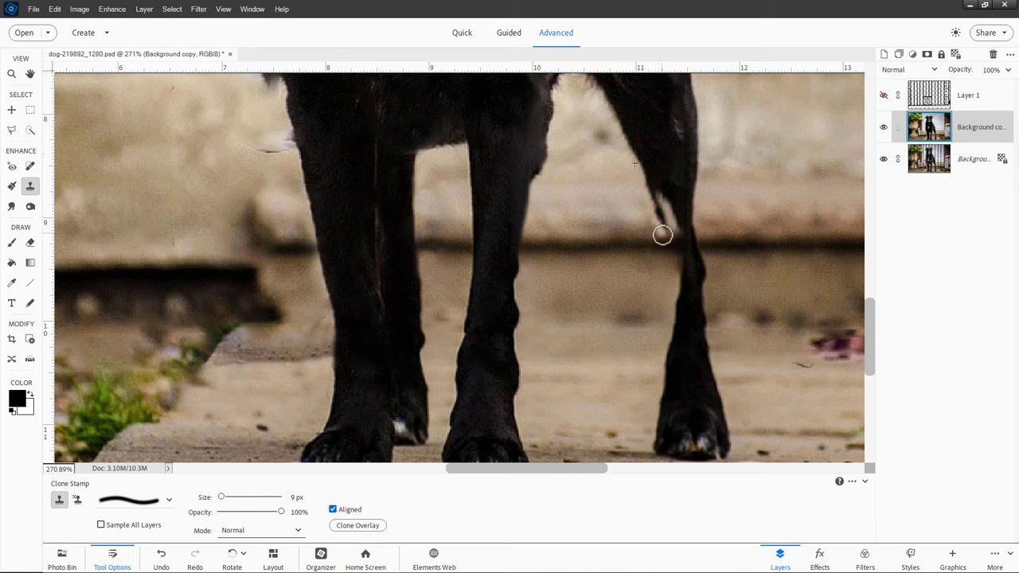
pyautogui.moveTo(653, 194); pyautogui.dragTo(661, 236)
pyautogui.moveTo(653, 201); pyautogui.dragTo(664, 248)
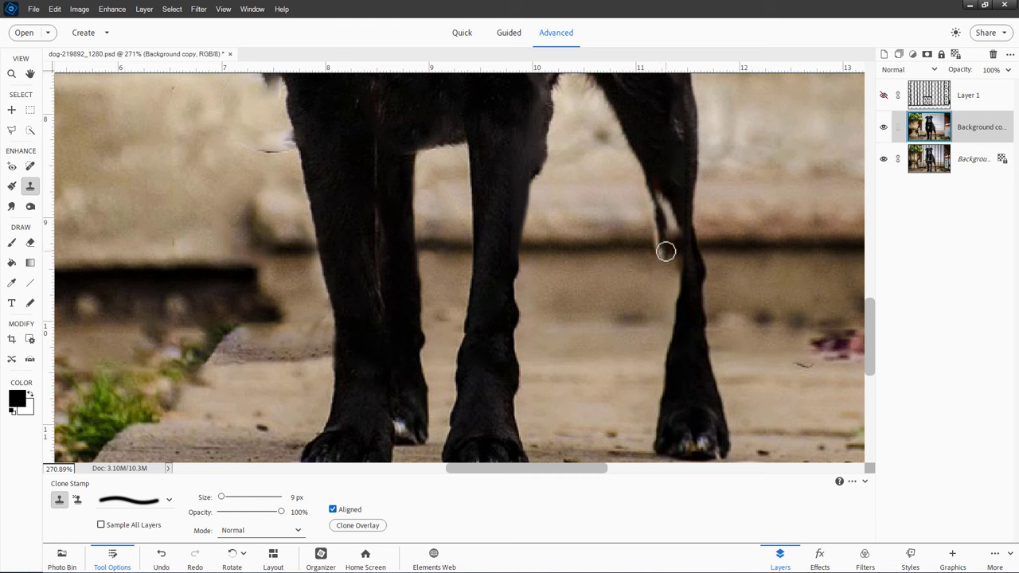
pyautogui.moveTo(662, 252)
pyautogui.mouseDown()
pyautogui.moveTo(653, 184)
pyautogui.moveTo(669, 285)
pyautogui.moveTo(655, 187)
pyautogui.moveTo(667, 296)
pyautogui.mouseUp()
pyautogui.moveTo(661, 220); pyautogui.dragTo(671, 338)
# Fill the light gap inside the thin part of the hind leg with cloned dark fur
pyautogui.keyDown('alt'); pyautogui.click(649, 177); pyautogui.keyUp('alt')
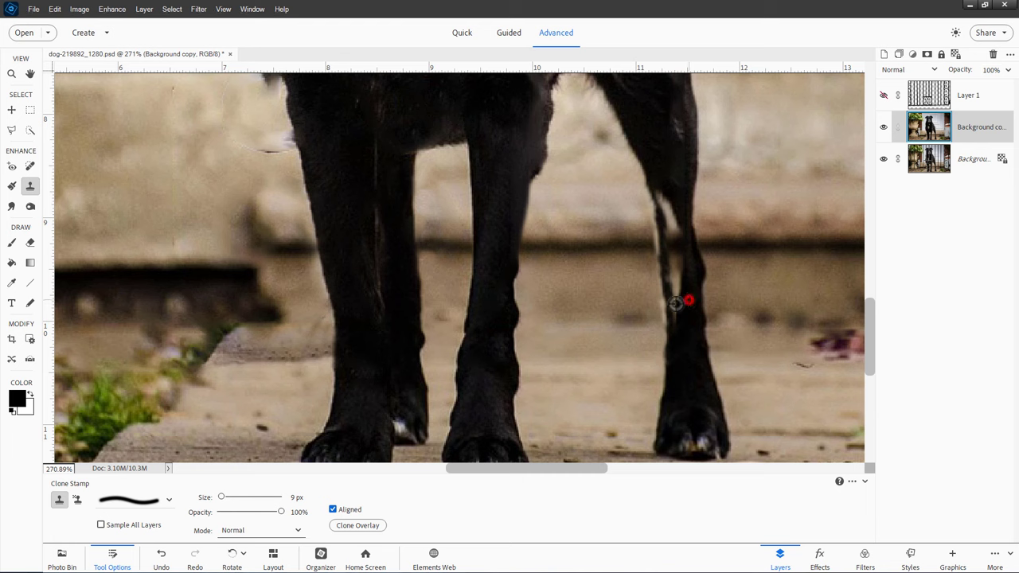
pyautogui.moveTo(689, 300)
pyautogui.mouseDown()
pyautogui.moveTo(673, 324)
pyautogui.moveTo(678, 288)
pyautogui.moveTo(682, 297)
pyautogui.moveTo(691, 285)
pyautogui.moveTo(680, 249)
pyautogui.moveTo(678, 286)
pyautogui.moveTo(691, 271)
pyautogui.moveTo(678, 227)
pyautogui.moveTo(676, 273)
pyautogui.moveTo(675, 234)
pyautogui.moveTo(692, 263)
pyautogui.mouseUp()
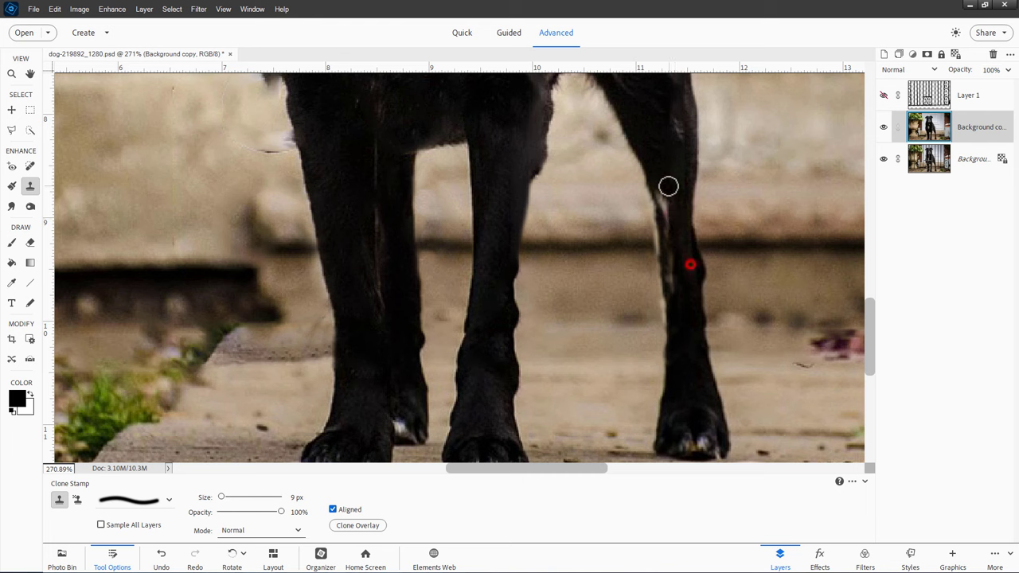
pyautogui.moveTo(668, 186); pyautogui.dragTo(672, 228)
pyautogui.moveTo(662, 191); pyautogui.dragTo(676, 292)
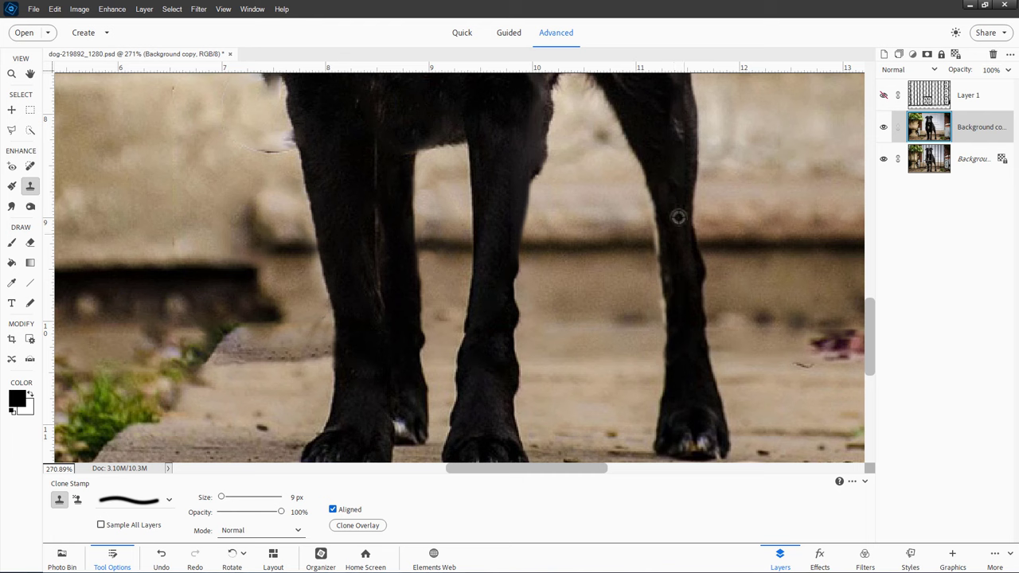
# Blend the hind leg's fur and clone the background over the light fringe along its inner edge
pyautogui.moveTo(676, 216)
pyautogui.mouseDown()
pyautogui.moveTo(672, 289)
pyautogui.moveTo(659, 312)
pyautogui.mouseUp()
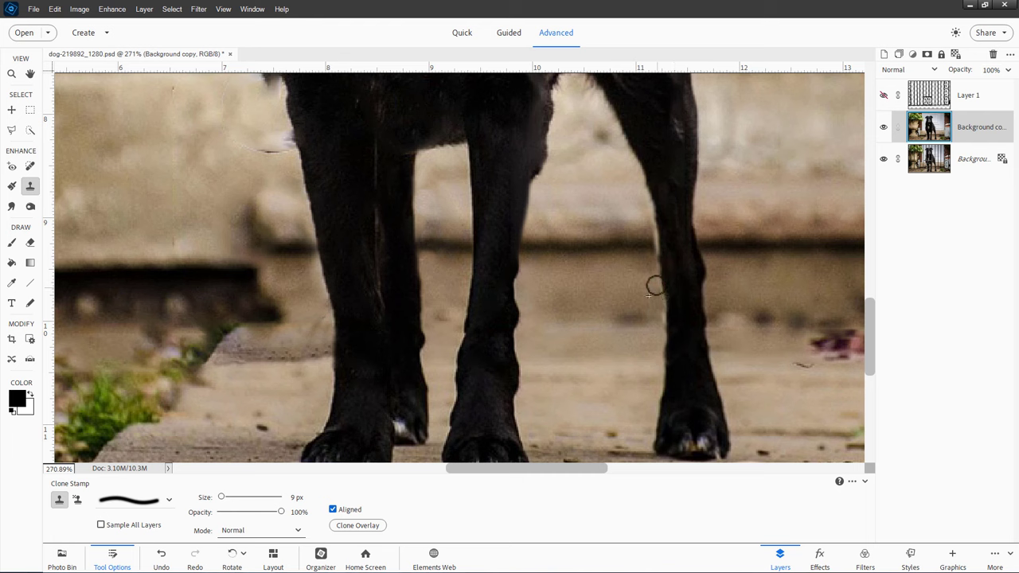
pyautogui.moveTo(654, 246); pyautogui.dragTo(653, 251)
pyautogui.click(650, 243)
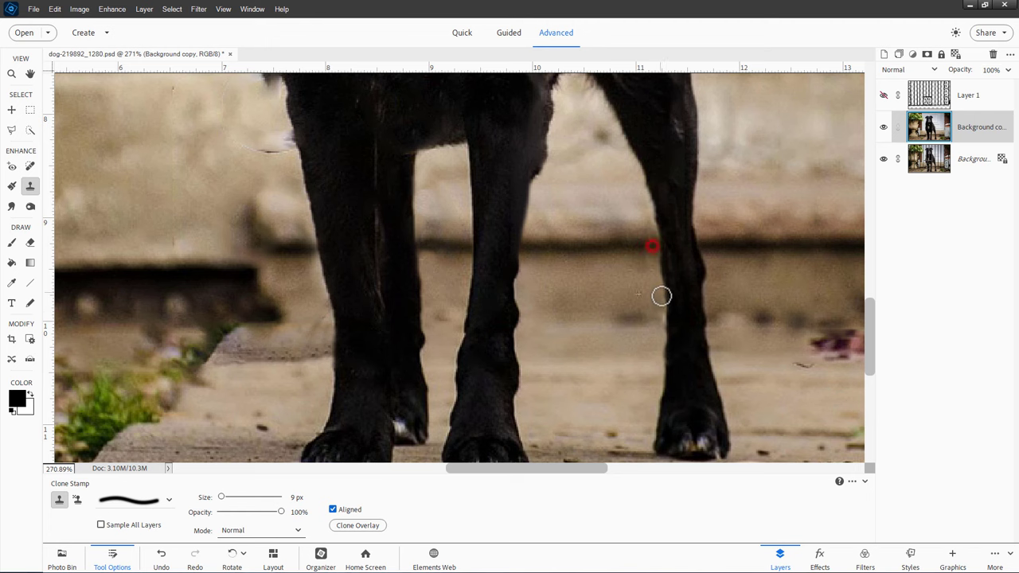
# Compare the retouched dog with the original fenced photo by hiding and showing the Background copy layer
pyautogui.scroll(-2, 676, 202)
pyautogui.scroll(-5, 660, 318)
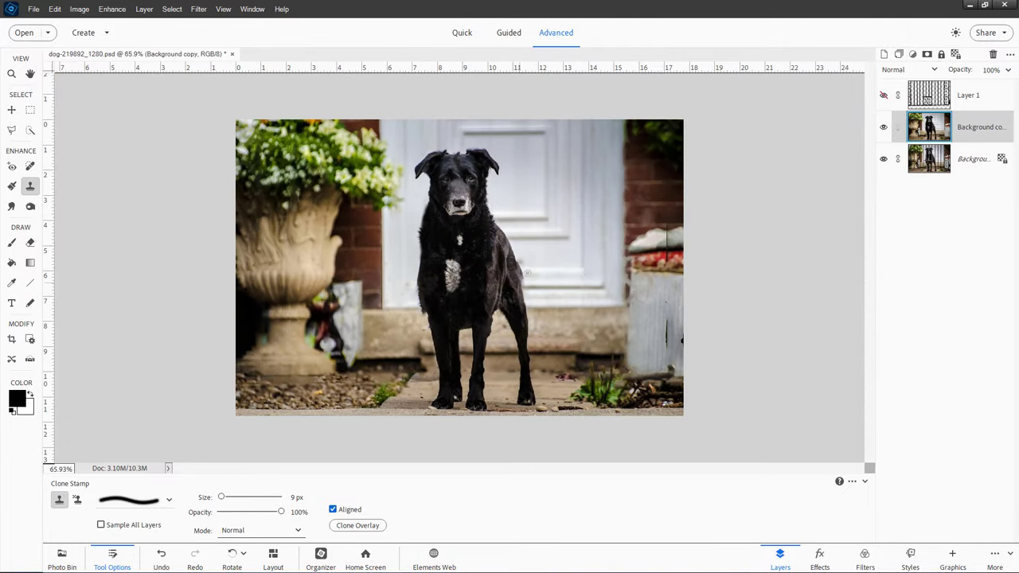
pyautogui.scroll(6, 526, 274)
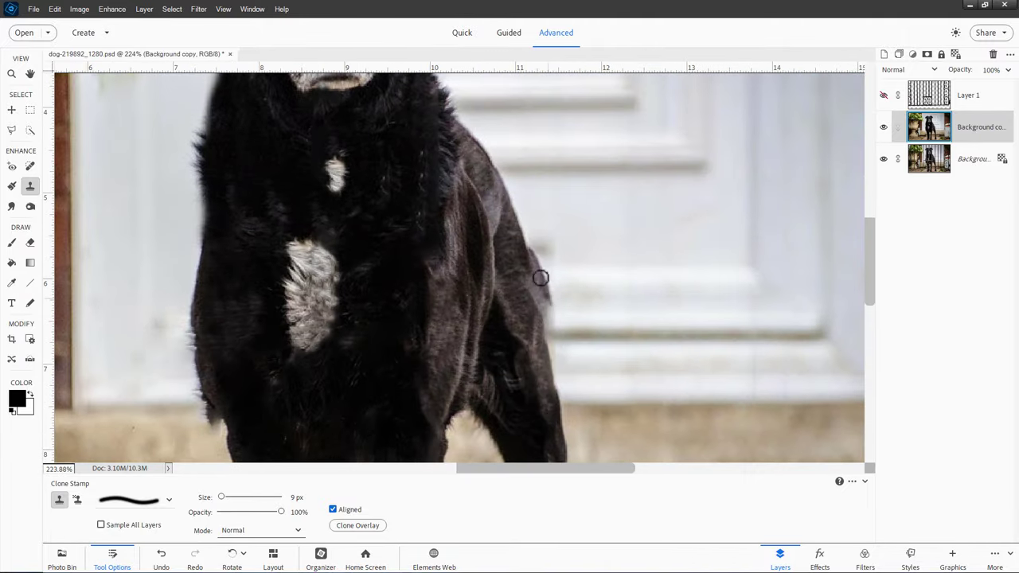
pyautogui.click(884, 127)
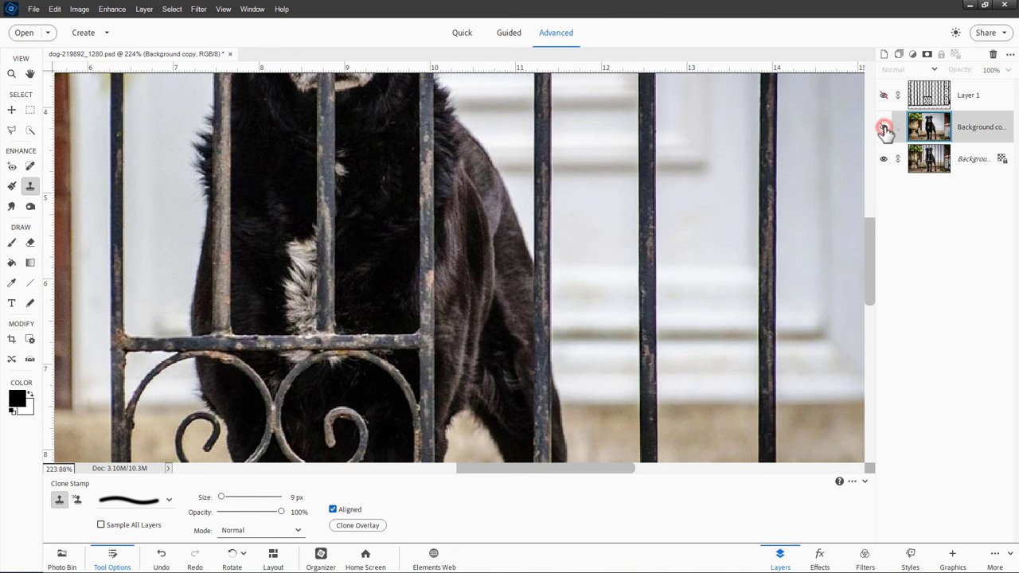
pyautogui.click(884, 127)
pyautogui.click(884, 127)
pyautogui.click(884, 127)
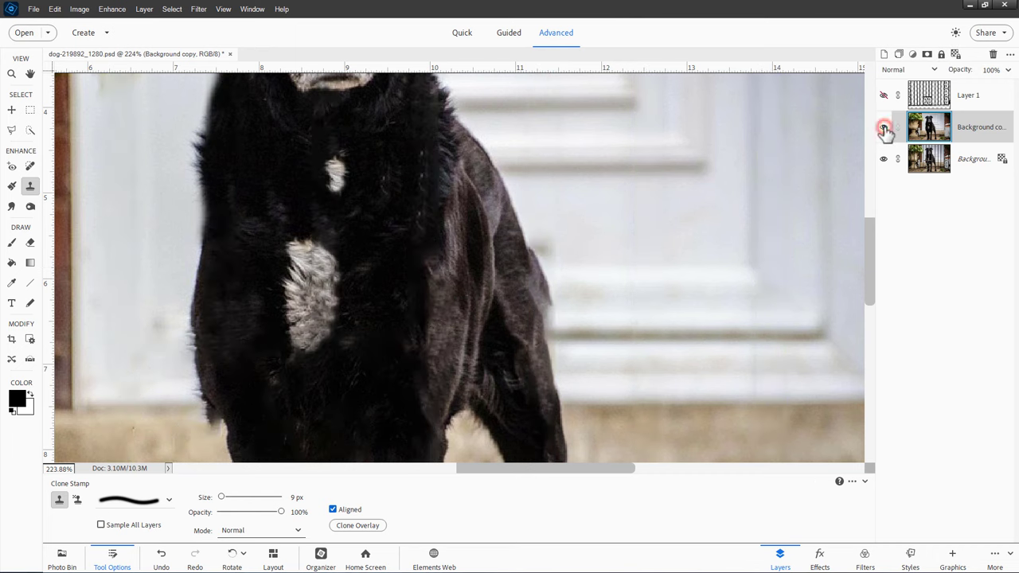
# Clone the white door over the bulge along the outer edge of the dog's hindquarters
pyautogui.keyDown('alt'); pyautogui.click(566, 265); pyautogui.keyUp('alt')
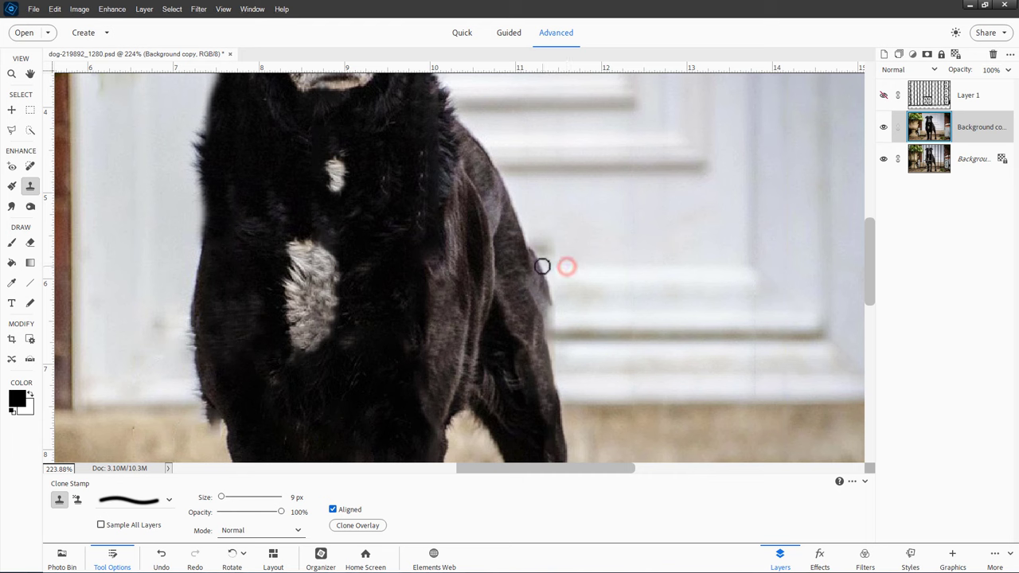
pyautogui.click(539, 263)
pyautogui.moveTo(540, 264)
pyautogui.mouseDown()
pyautogui.moveTo(534, 248)
pyautogui.moveTo(555, 356)
pyautogui.mouseUp()
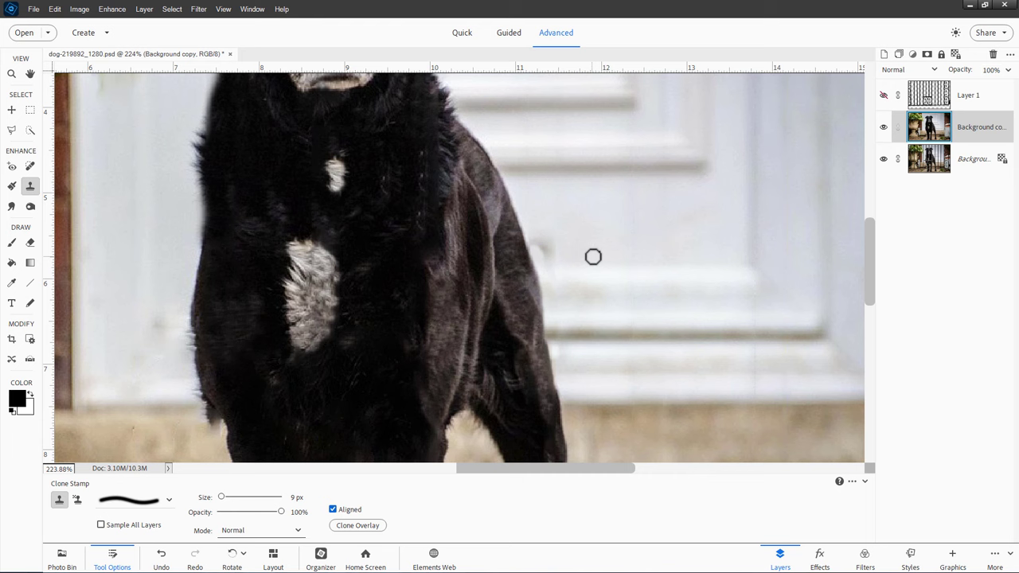
# Clone clean door surface over the smudge beside the hindquarters with a 15 px brush and fit the whole photo in view
pyautogui.press(']')
pyautogui.press(']')
pyautogui.press(']')
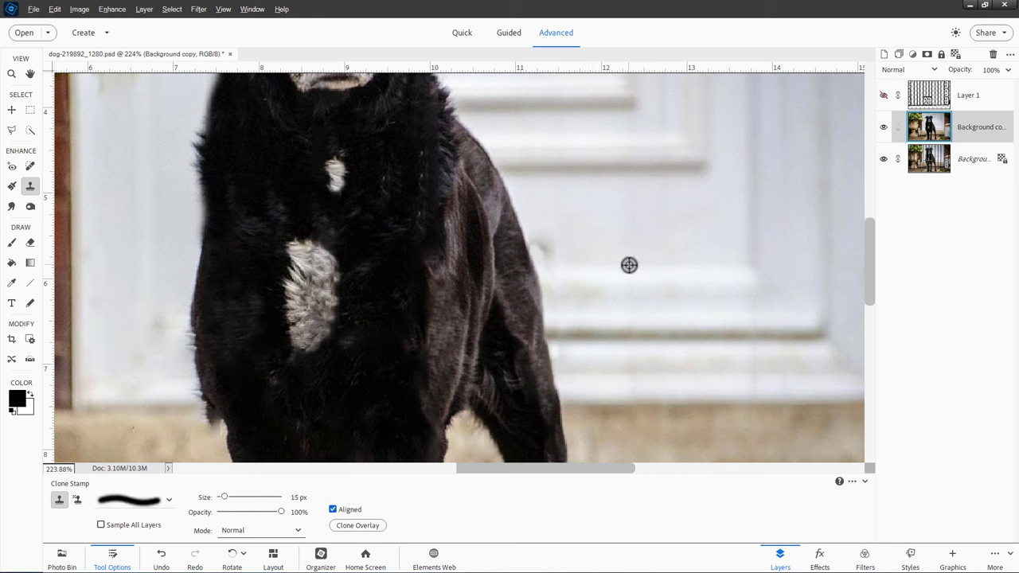
pyautogui.keyDown('alt'); pyautogui.click(622, 265); pyautogui.keyUp('alt')
pyautogui.moveTo(548, 261)
pyautogui.mouseDown()
pyautogui.moveTo(535, 242)
pyautogui.moveTo(550, 264)
pyautogui.mouseUp()
pyautogui.hotkey('ctrl', '0')
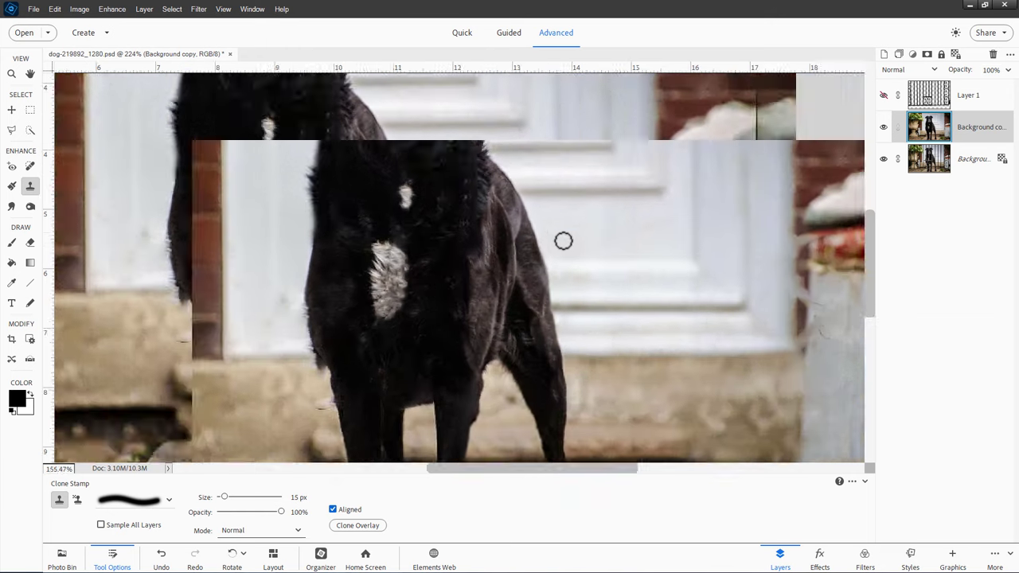
# Clone the stone step over the stray dark marks beside the dog's chest and upper front leg
pyautogui.scroll(3, 394, 363)
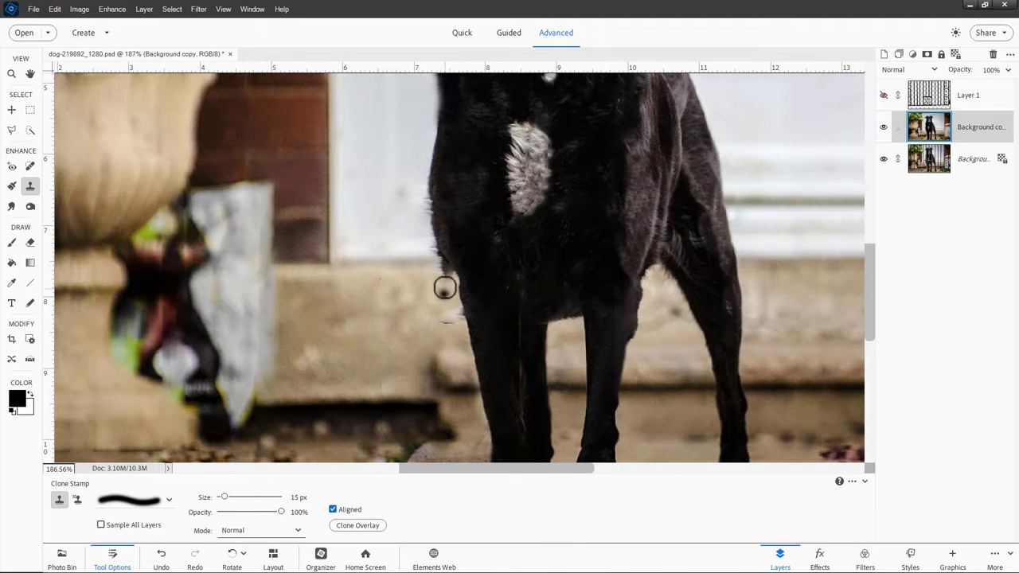
pyautogui.moveTo(425, 265)
pyautogui.mouseDown()
pyautogui.moveTo(449, 282)
pyautogui.moveTo(423, 248)
pyautogui.mouseUp()
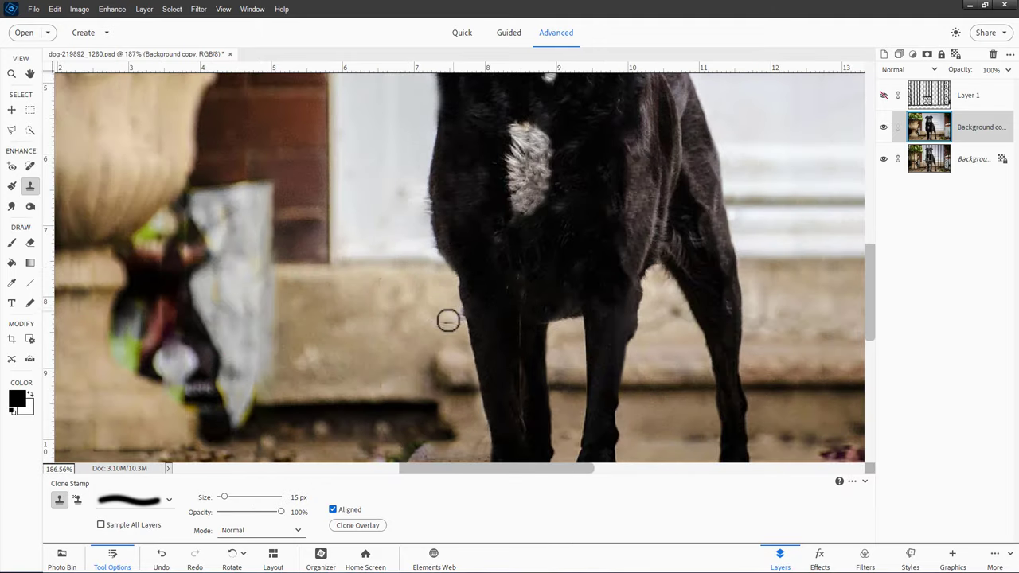
pyautogui.keyDown('alt'); pyautogui.click(413, 321); pyautogui.keyUp('alt')
pyautogui.moveTo(446, 325); pyautogui.dragTo(452, 325)
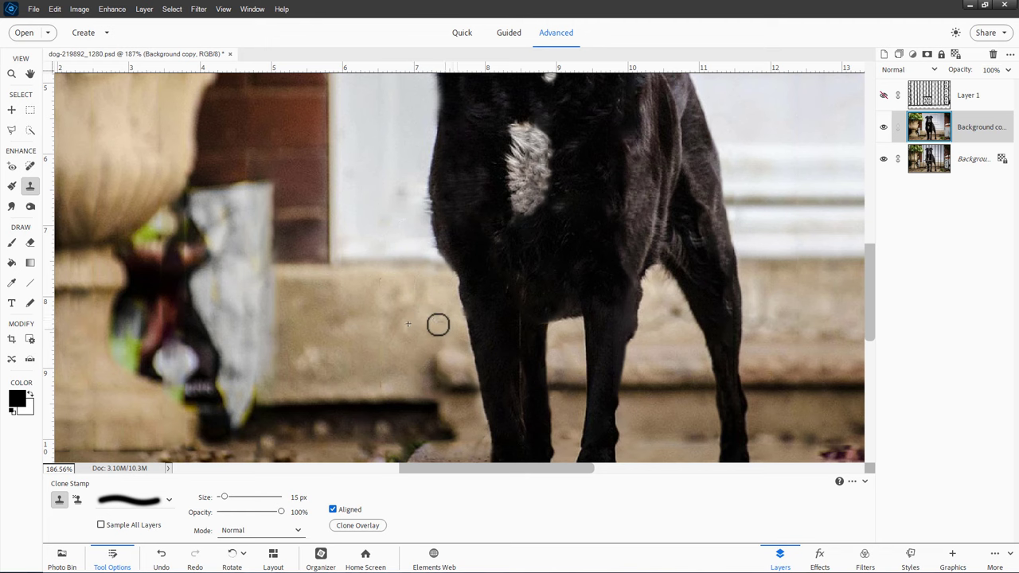
pyautogui.hotkey('ctrl', '0')
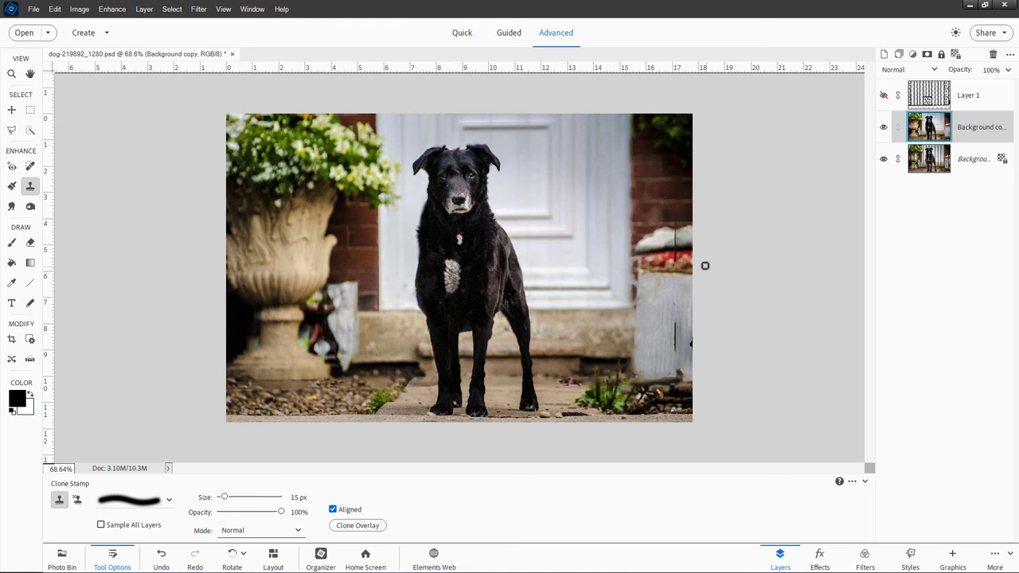
# Clone cushion fabric and brick over the leftover dark fence line through the stacked cushions beside the door
pyautogui.scroll(8, 683, 270)
pyautogui.scroll(-1, 683, 270)
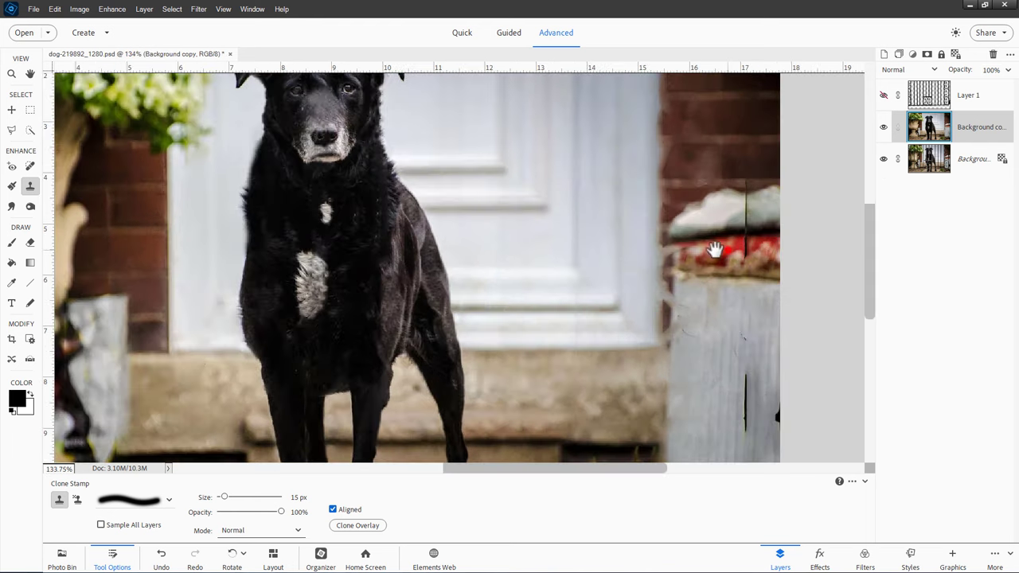
pyautogui.moveTo(728, 250)
pyautogui.mouseDown()
pyautogui.moveTo(537, 254)
pyautogui.moveTo(559, 274)
pyautogui.mouseUp()
pyautogui.scroll(2, 557, 231)
pyautogui.keyDown('alt'); pyautogui.click(552, 185); pyautogui.keyUp('alt')
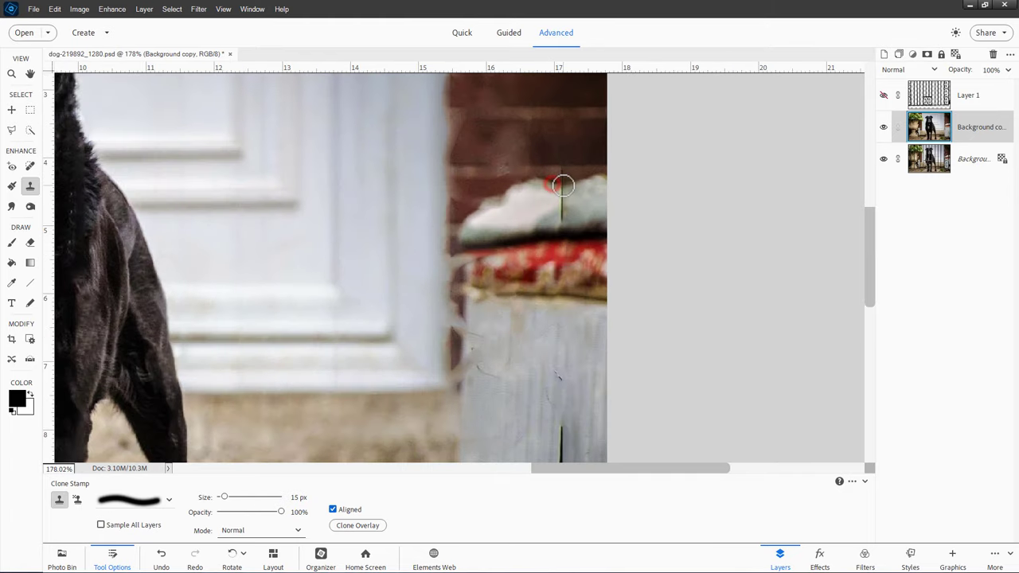
pyautogui.moveTo(562, 187)
pyautogui.mouseDown()
pyautogui.moveTo(563, 168)
pyautogui.moveTo(560, 218)
pyautogui.moveTo(574, 208)
pyautogui.moveTo(558, 223)
pyautogui.moveTo(577, 215)
pyautogui.moveTo(550, 223)
pyautogui.moveTo(573, 216)
pyautogui.mouseUp()
pyautogui.keyDown('alt'); pyautogui.click(549, 205); pyautogui.keyUp('alt')
pyautogui.keyDown('alt'); pyautogui.click(528, 205); pyautogui.keyUp('alt')
pyautogui.keyDown('alt'); pyautogui.click(582, 204); pyautogui.keyUp('alt')
pyautogui.keyDown('alt'); pyautogui.click(584, 212); pyautogui.keyUp('alt')
pyautogui.keyDown('alt'); pyautogui.click(578, 167); pyautogui.keyUp('alt')
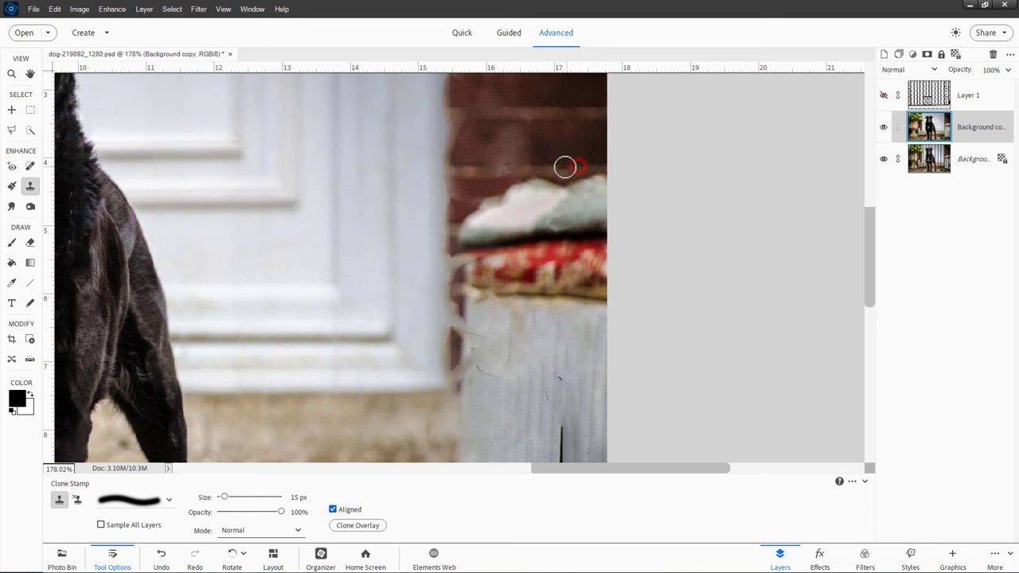
pyautogui.click(562, 166)
# Clone clean metal over the fine scratches on the grey box near its edge facing the door
pyautogui.moveTo(562, 350); pyautogui.dragTo(570, 222)
pyautogui.keyDown('alt'); pyautogui.click(481, 295); pyautogui.keyUp('alt')
pyautogui.click(488, 235)
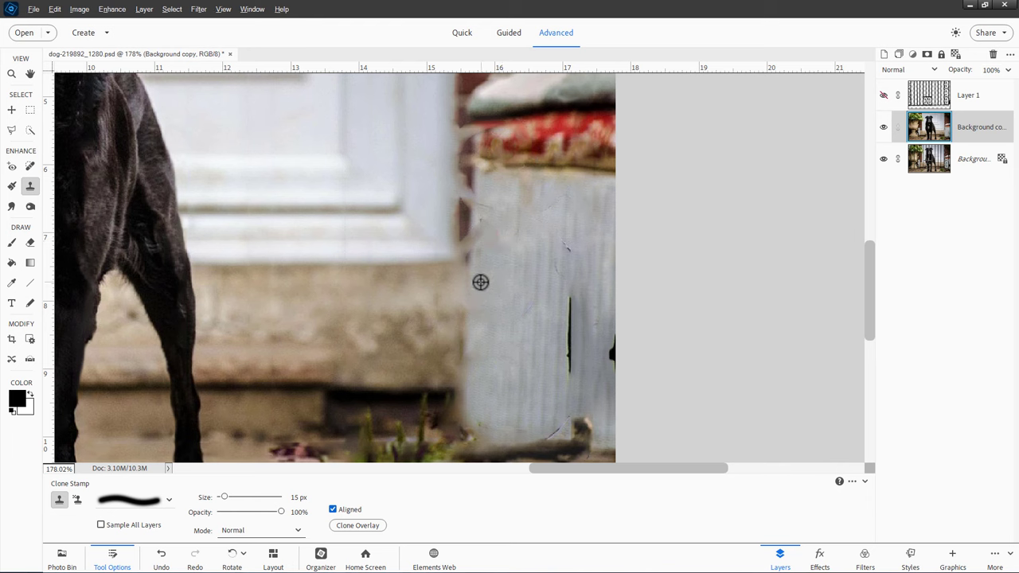
pyautogui.click(484, 219)
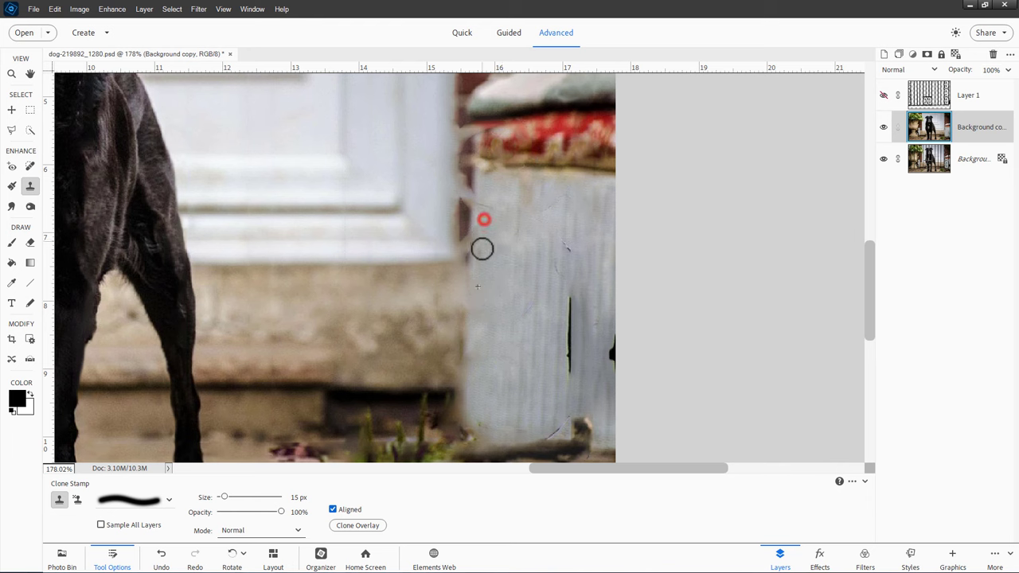
pyautogui.click(488, 204)
# Rebuild the dark brick strip between the white door and the grey box with cloned brick and metal samples
pyautogui.click(473, 191)
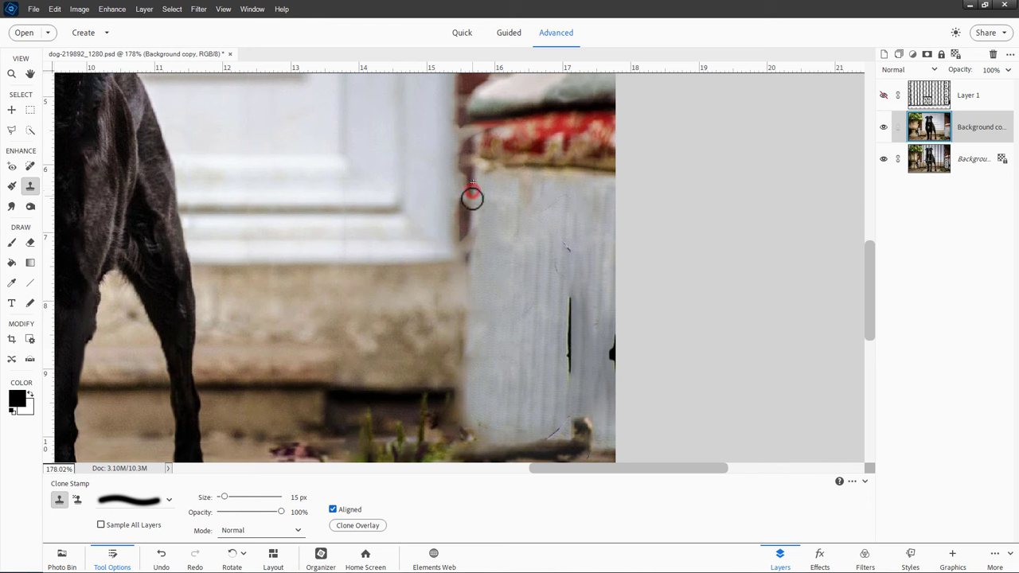
pyautogui.click(473, 204)
pyautogui.keyDown('alt'); pyautogui.click(475, 180); pyautogui.keyUp('alt')
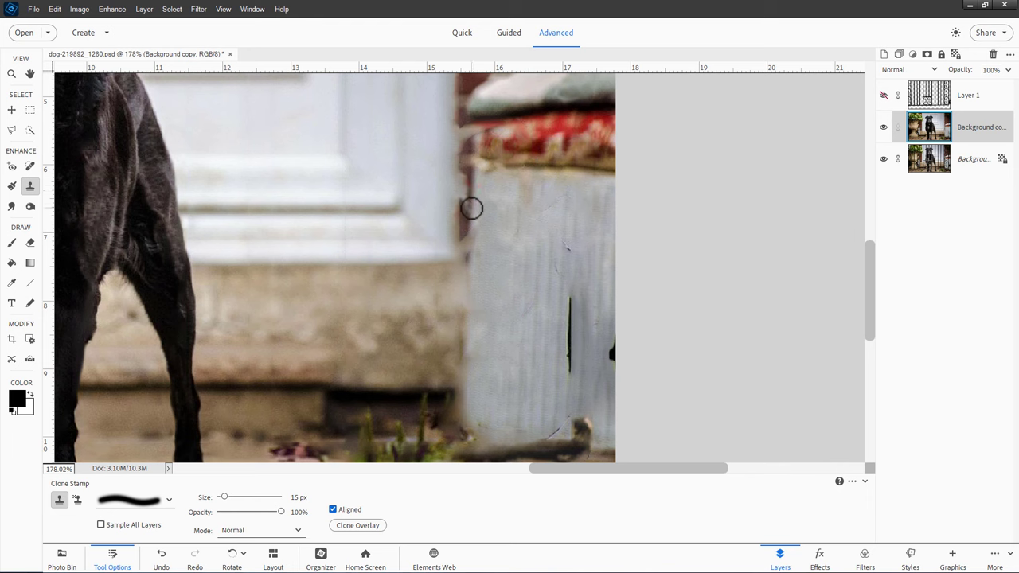
pyautogui.click(473, 215)
pyautogui.click(469, 239)
pyautogui.keyDown('alt'); pyautogui.click(473, 189); pyautogui.keyUp('alt')
pyautogui.moveTo(470, 230); pyautogui.dragTo(469, 275)
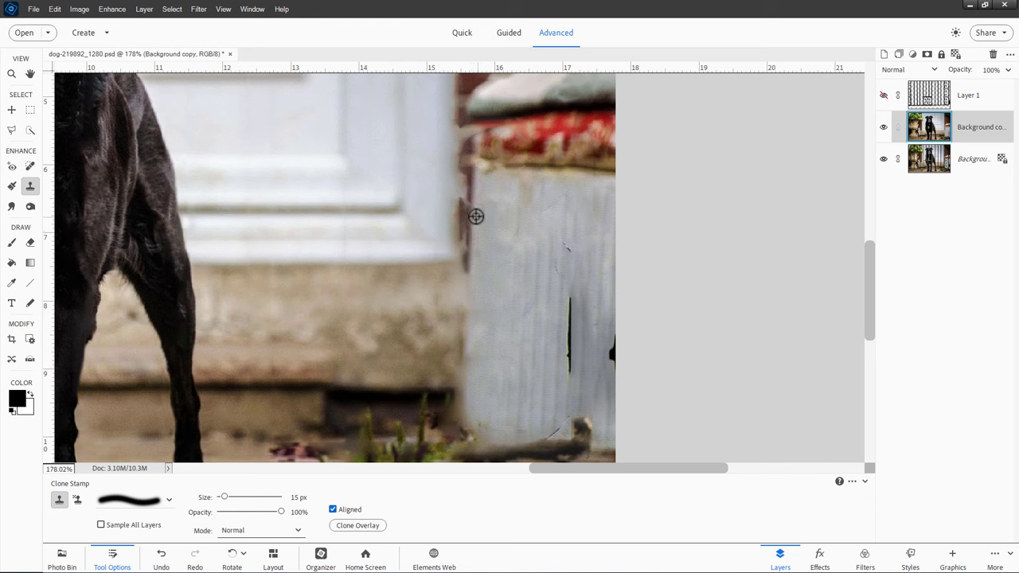
pyautogui.moveTo(472, 232); pyautogui.dragTo(470, 246)
# Clone clean metal over the remaining black fence streaks and small dark marks on the grey box
pyautogui.click(565, 247)
pyautogui.click(560, 265)
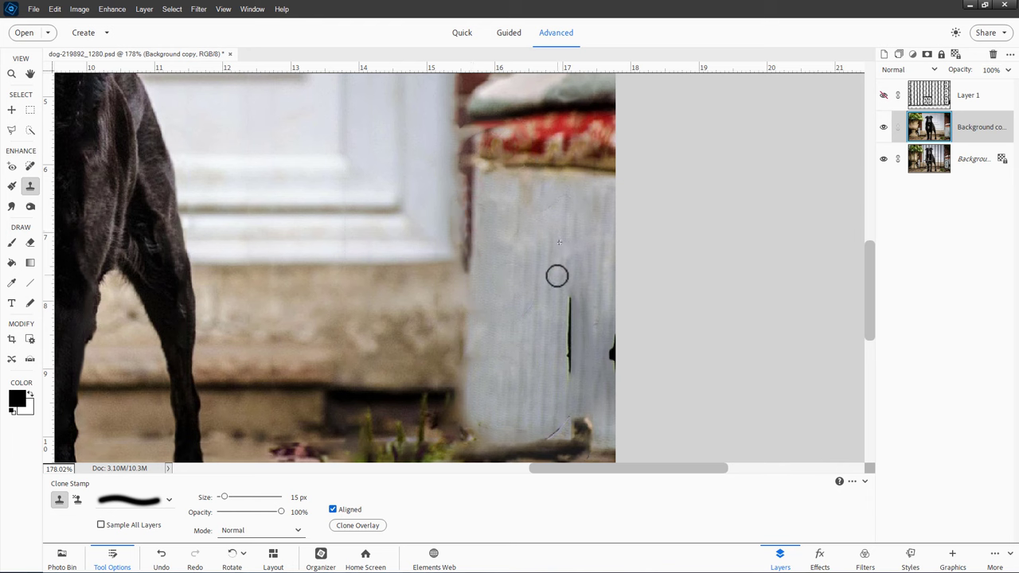
pyautogui.keyDown('alt'); pyautogui.click(574, 268); pyautogui.keyUp('alt')
pyautogui.moveTo(572, 293); pyautogui.dragTo(570, 328)
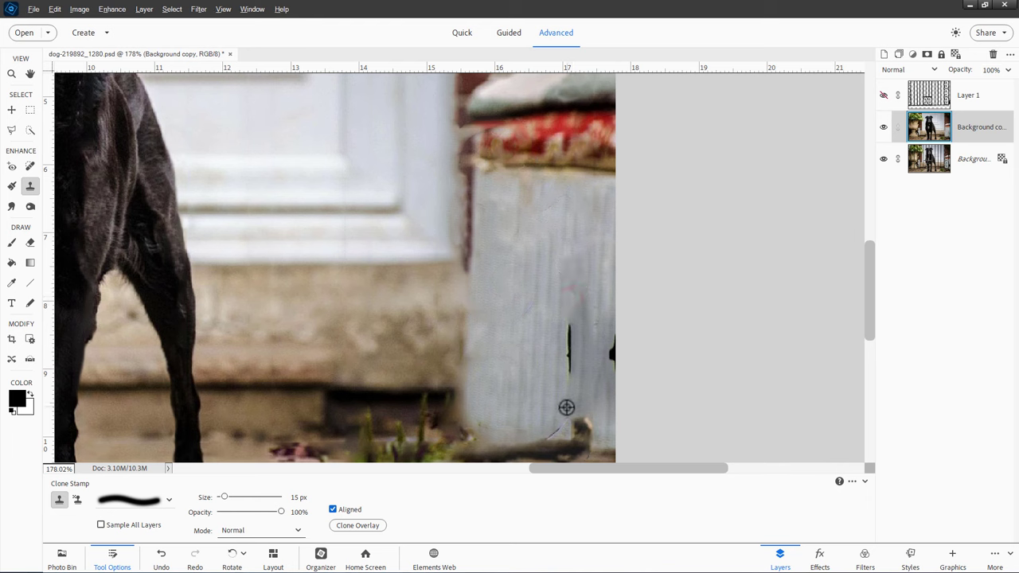
pyautogui.moveTo(568, 369)
pyautogui.mouseDown()
pyautogui.moveTo(568, 324)
pyautogui.moveTo(609, 347)
pyautogui.moveTo(610, 364)
pyautogui.moveTo(613, 342)
pyautogui.moveTo(601, 349)
pyautogui.moveTo(613, 335)
pyautogui.moveTo(614, 379)
pyautogui.moveTo(567, 405)
pyautogui.moveTo(540, 433)
pyautogui.mouseUp()
pyautogui.keyDown('alt'); pyautogui.click(605, 329); pyautogui.keyUp('alt')
pyautogui.keyDown('alt'); pyautogui.click(602, 350); pyautogui.keyUp('alt')
pyautogui.keyDown('alt'); pyautogui.click(601, 349); pyautogui.keyUp('alt')
pyautogui.keyDown('alt'); pyautogui.click(566, 387); pyautogui.keyUp('alt')
# Check the whole retouched photo against the fenced original by hiding and showing the Background copy layer
pyautogui.moveTo(477, 424); pyautogui.dragTo(496, 254)
pyautogui.scroll(-1, 491, 248)
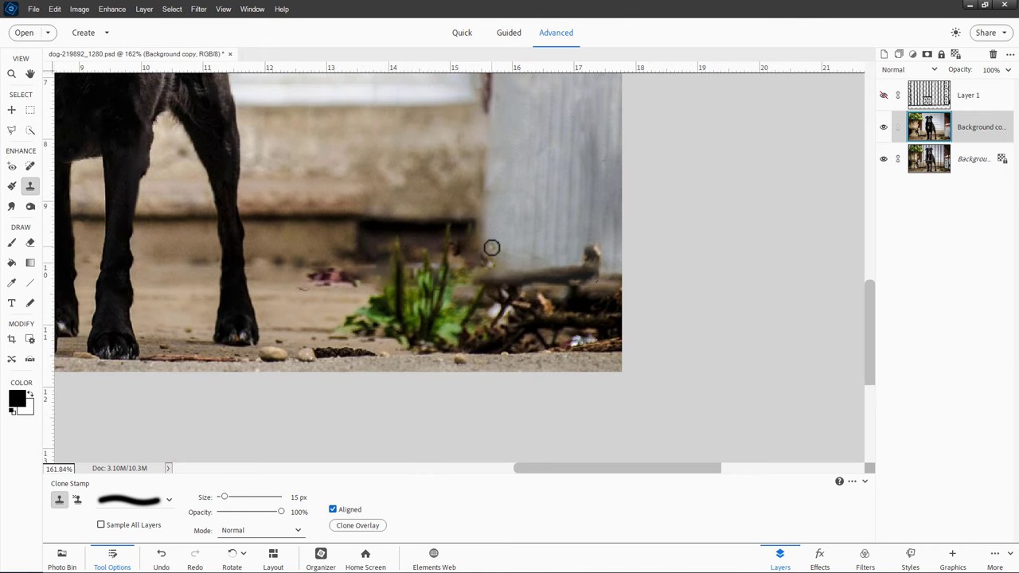
pyautogui.scroll(-5, 492, 248)
pyautogui.scroll(1, 604, 236)
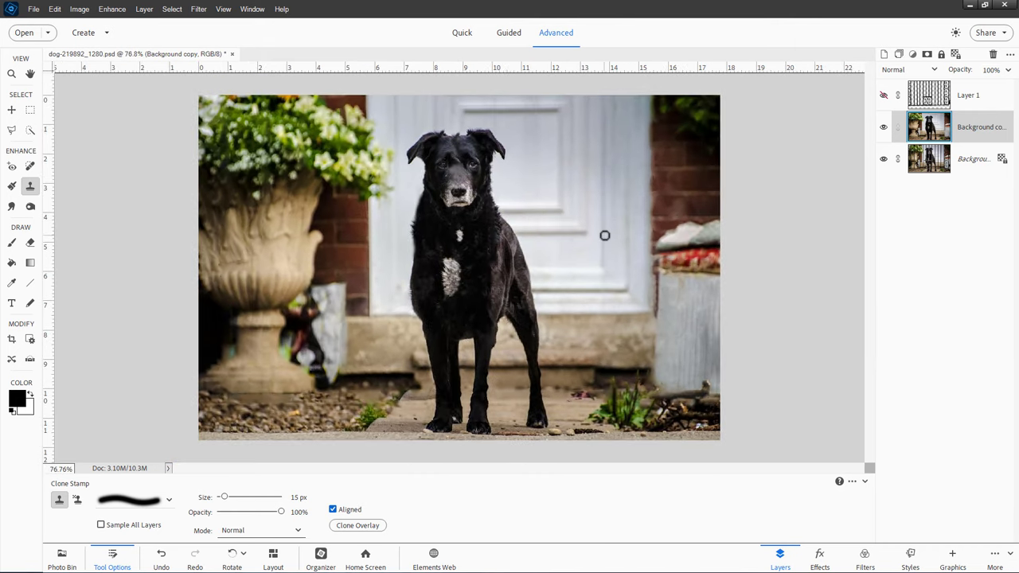
pyautogui.scroll(-1, 598, 222)
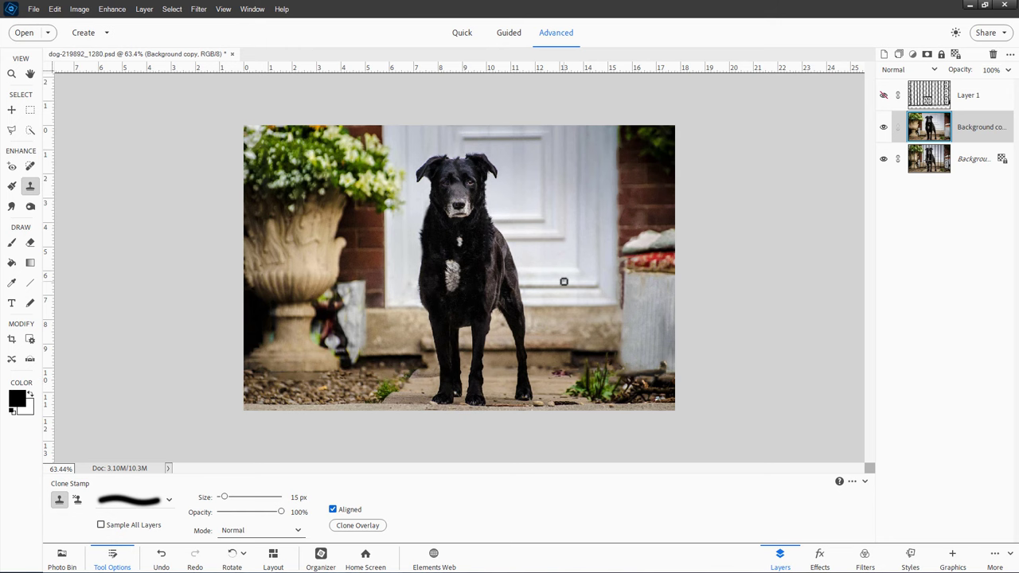
pyautogui.scroll(2, 564, 281)
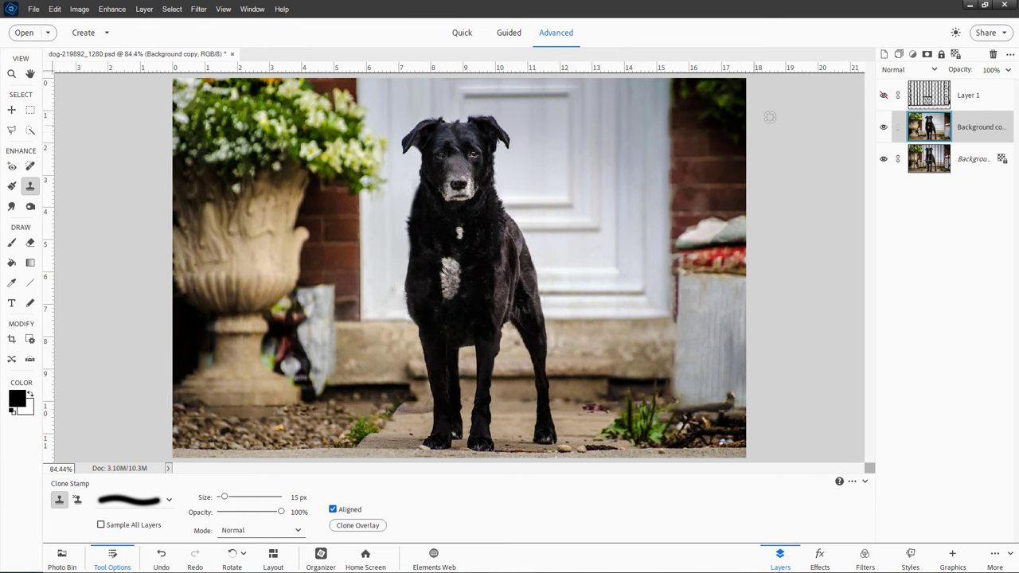
pyautogui.click(884, 129)
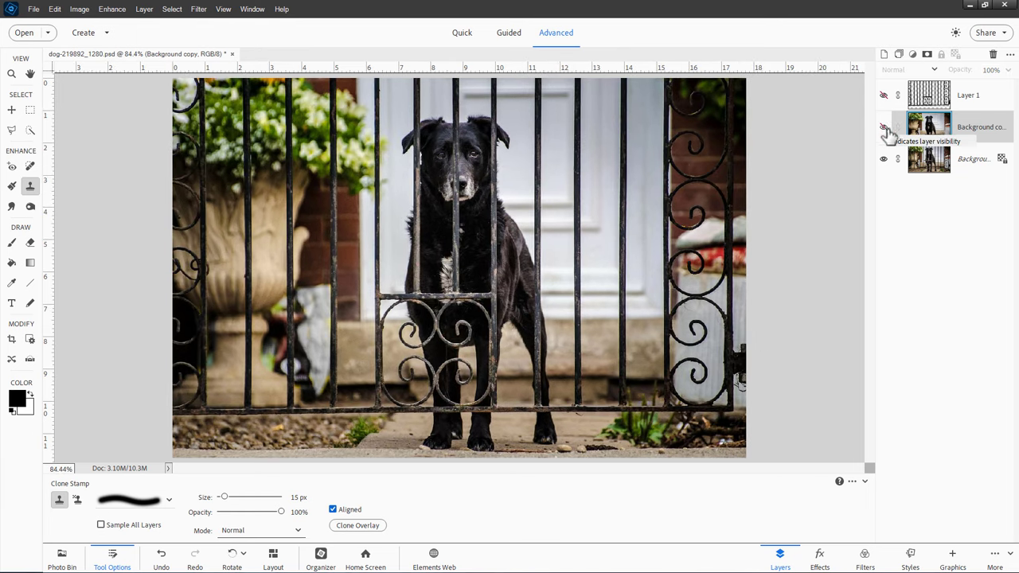
pyautogui.click(885, 129)
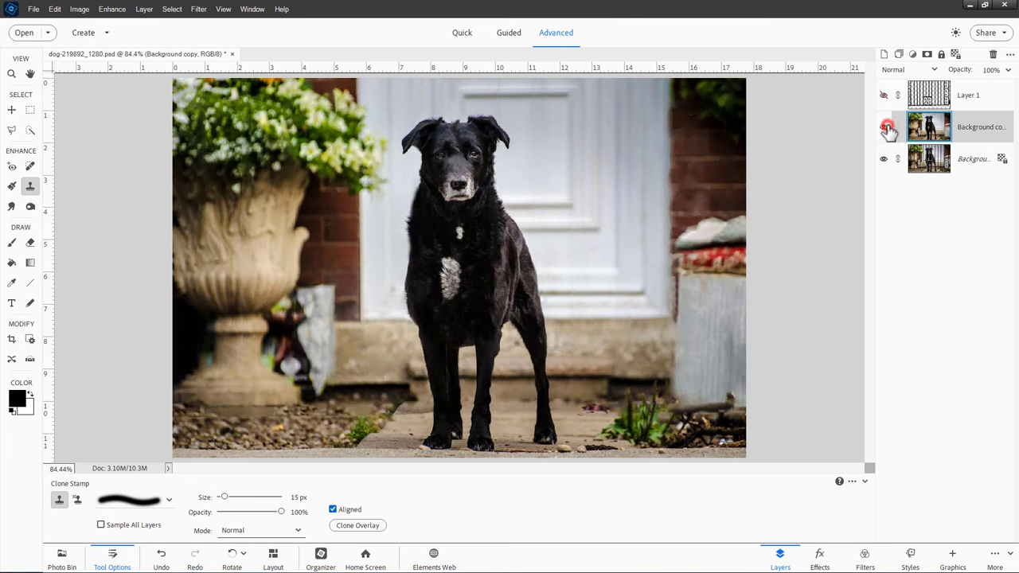
pyautogui.click(885, 129)
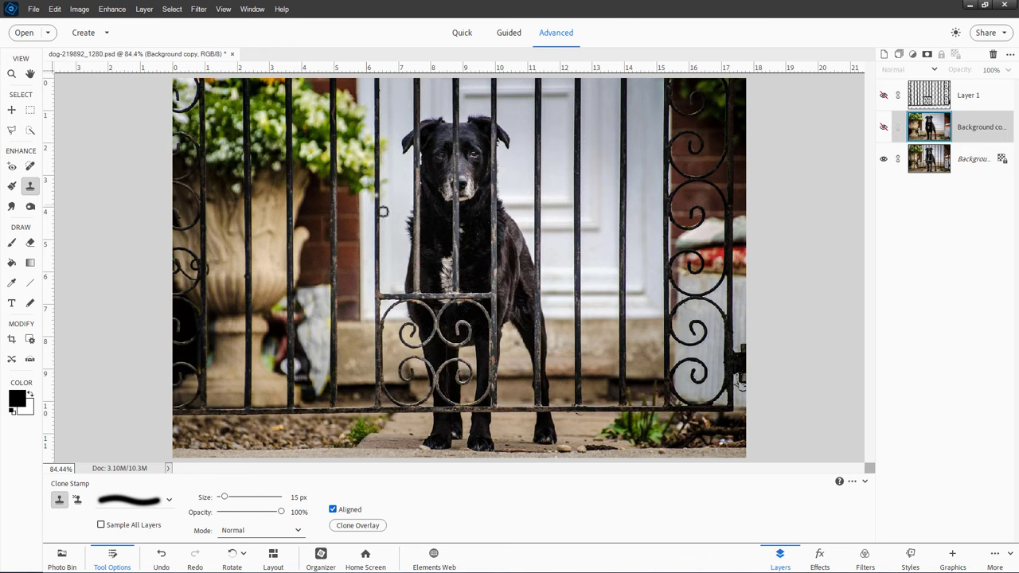
pyautogui.click(884, 129)
# Inspect the dog up close and show the black fence mask on Layer 1 briefly over the finished photo
pyautogui.scroll(4, 414, 191)
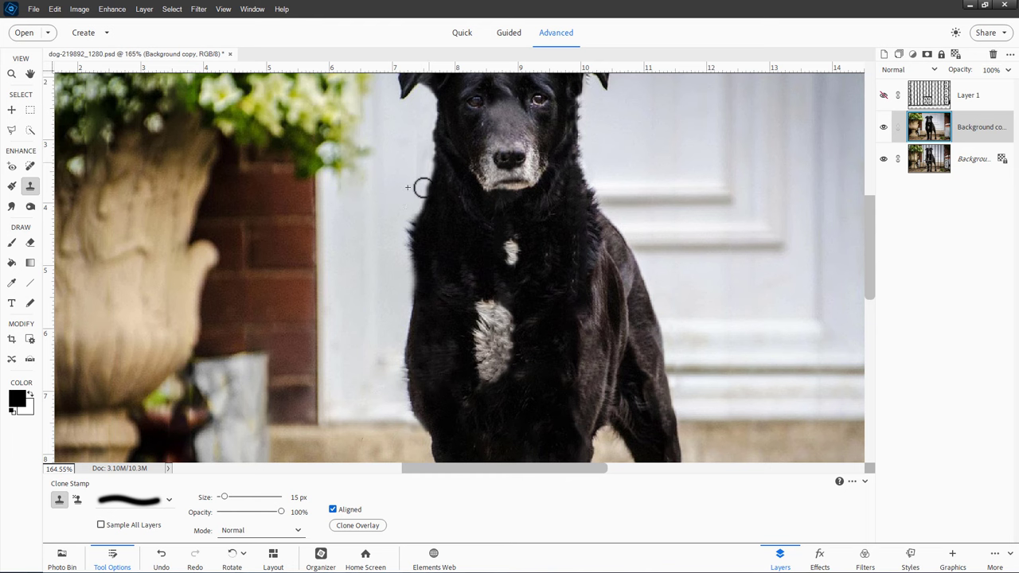
pyautogui.scroll(-5, 421, 186)
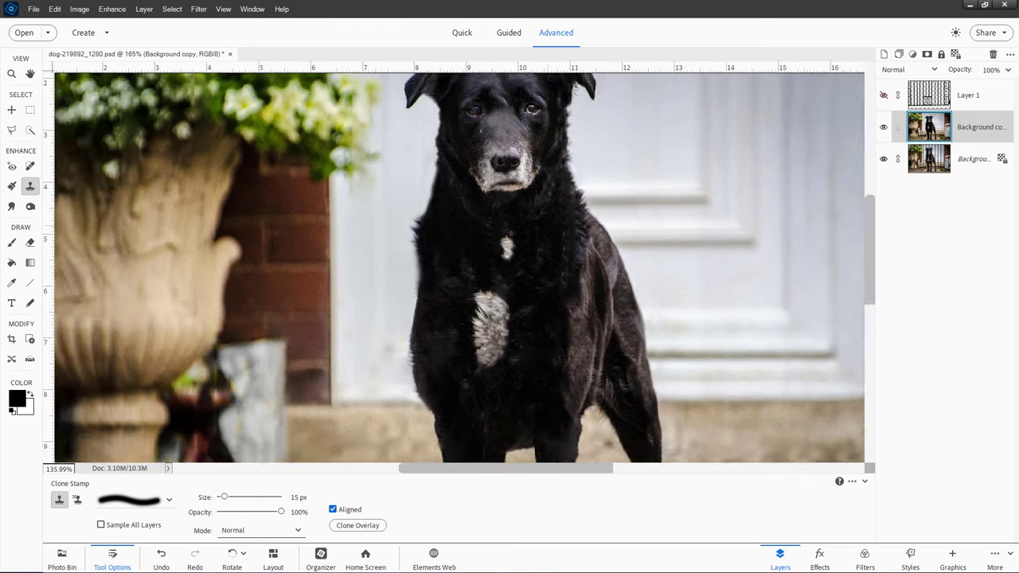
pyautogui.scroll(1, 541, 211)
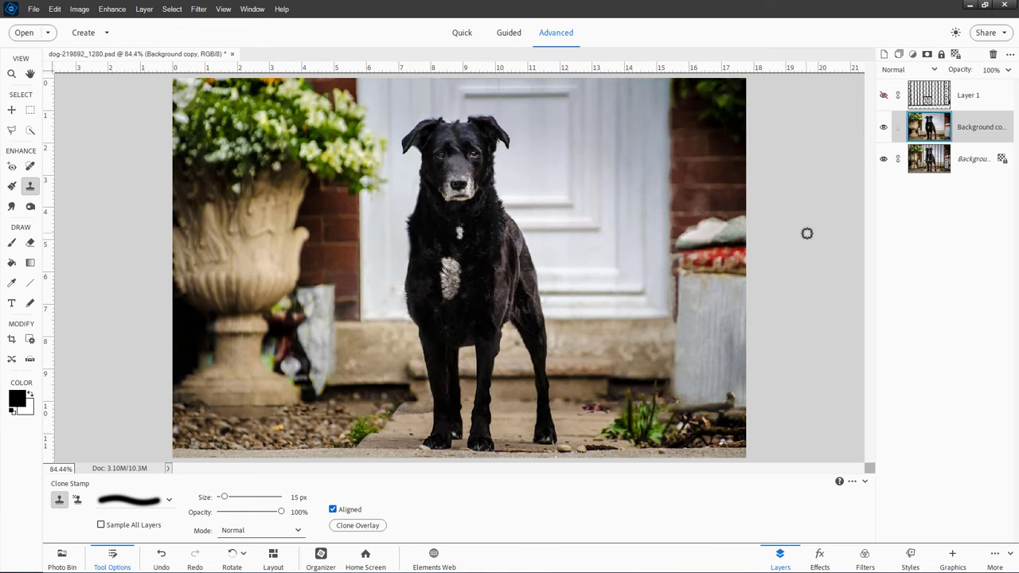
pyautogui.click(883, 95)
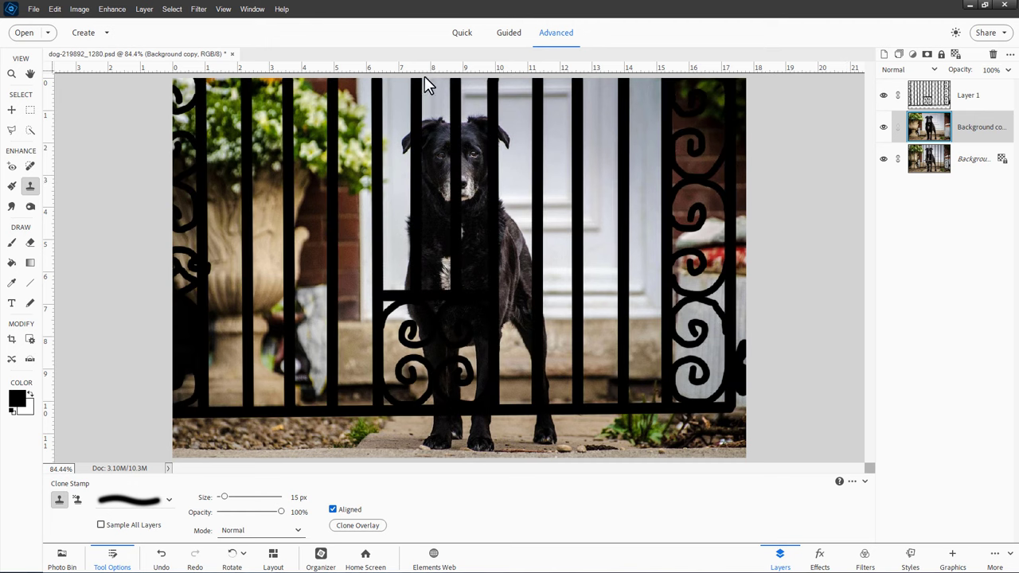
pyautogui.click(883, 95)
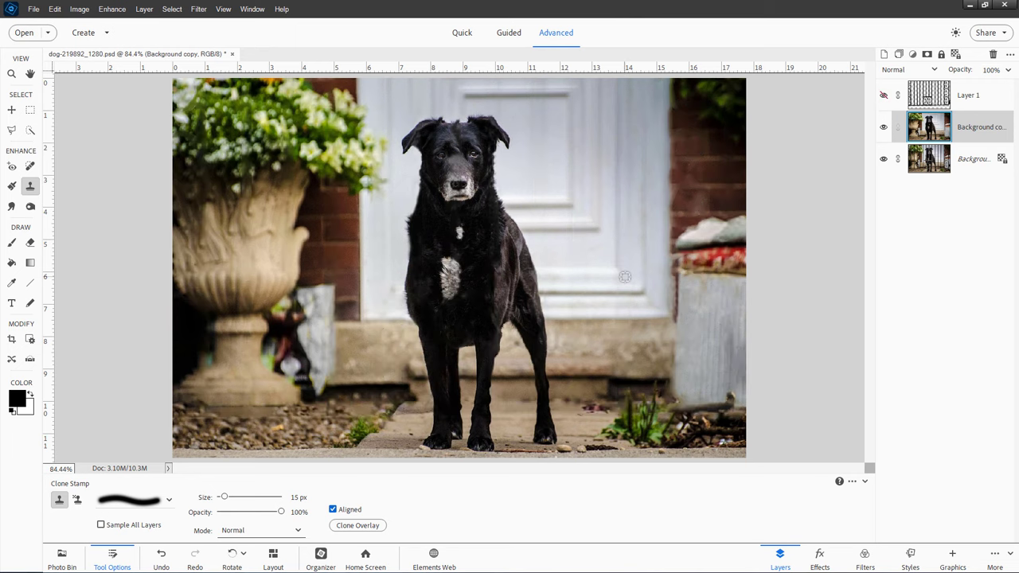